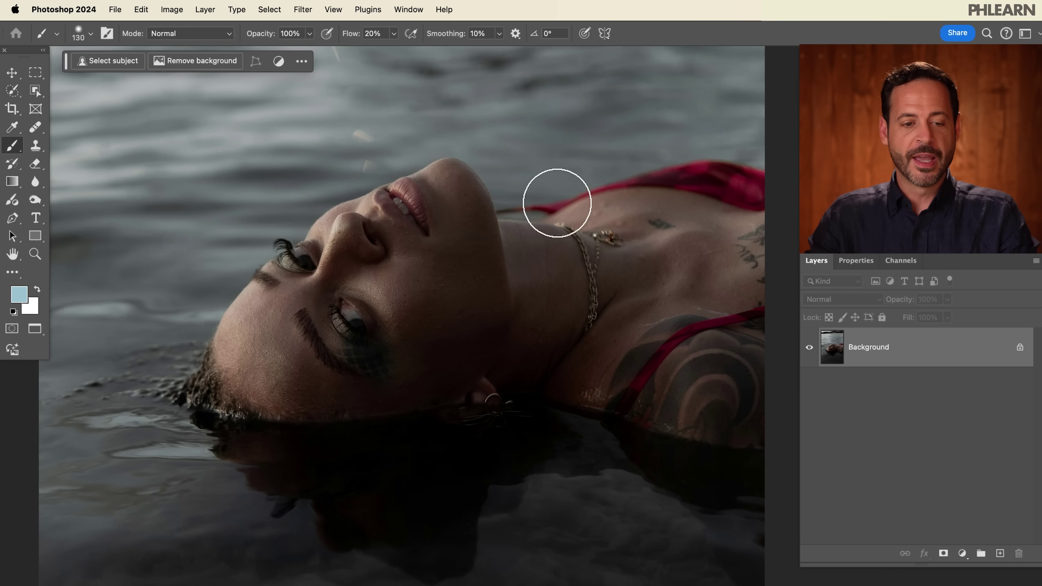
Try the Dodge tool on the face, then undo the dodging
click(36, 200)
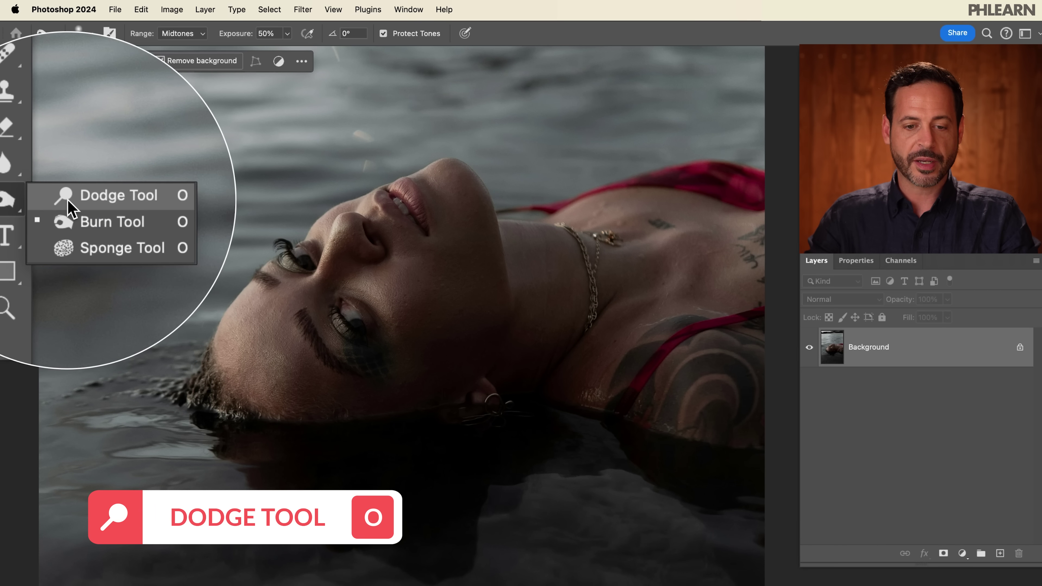
click(66, 204)
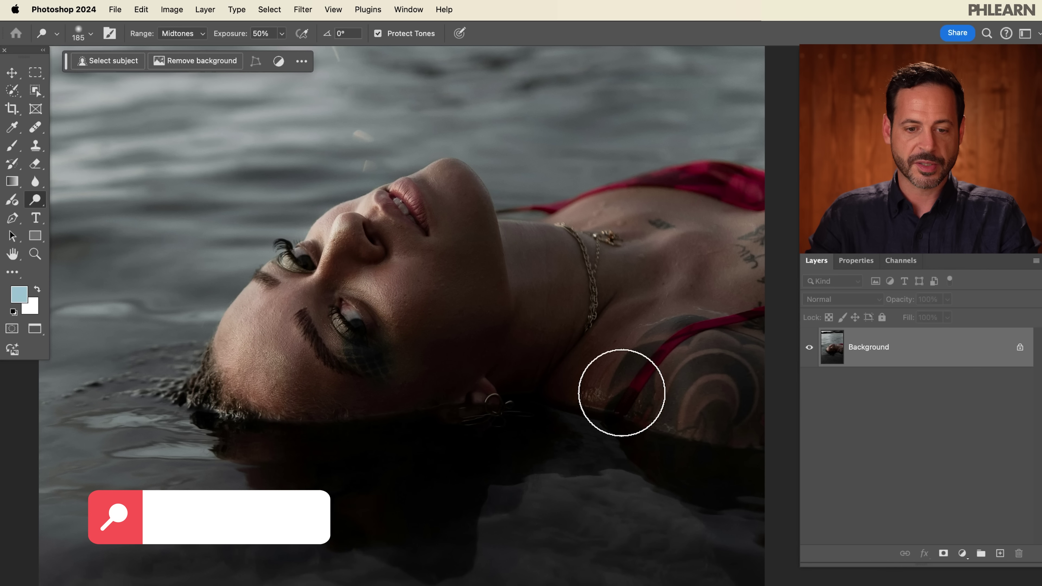
key(super+z)
key(super+shift+z)
key(super+z)
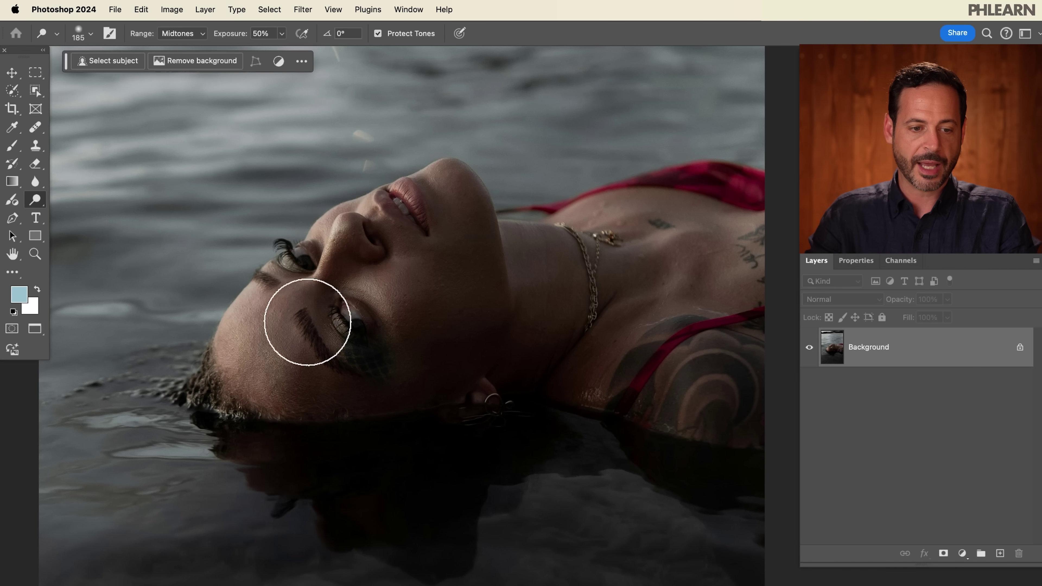
Try a Burn stroke on the skin near the shoulder, then undo it
right_click(35, 200)
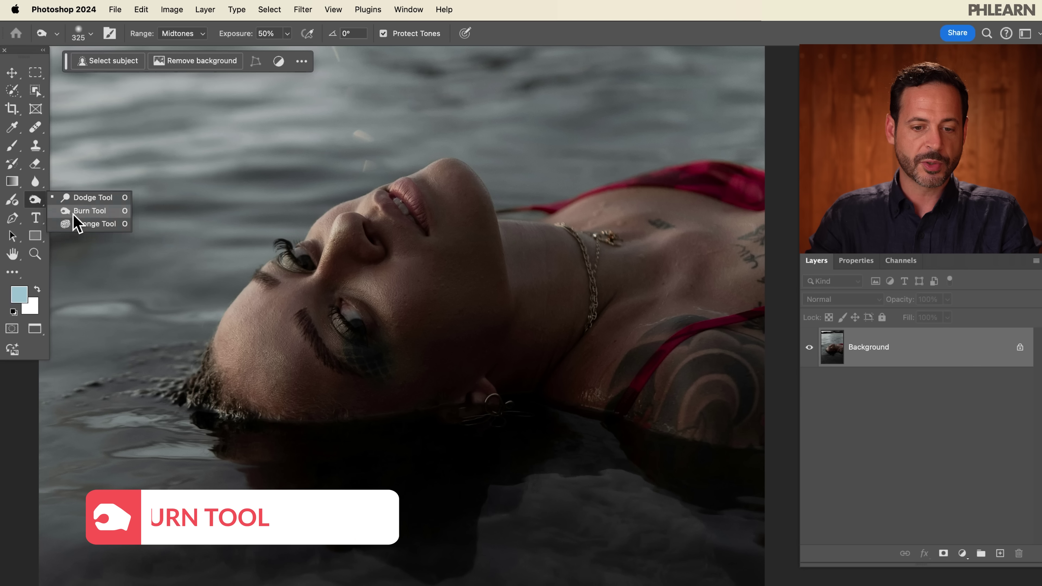
click(82, 213)
mouse_move(356, 262)
mouse_down()
mouse_move(279, 362)
mouse_move(343, 257)
mouse_up()
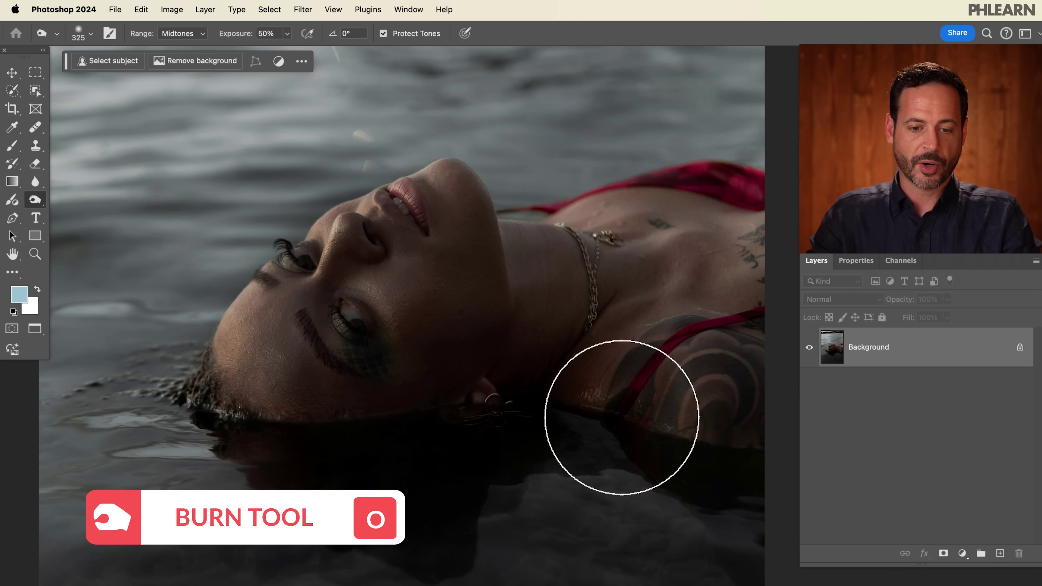
key(super+z)
key(super+shift+z)
key(super+z)
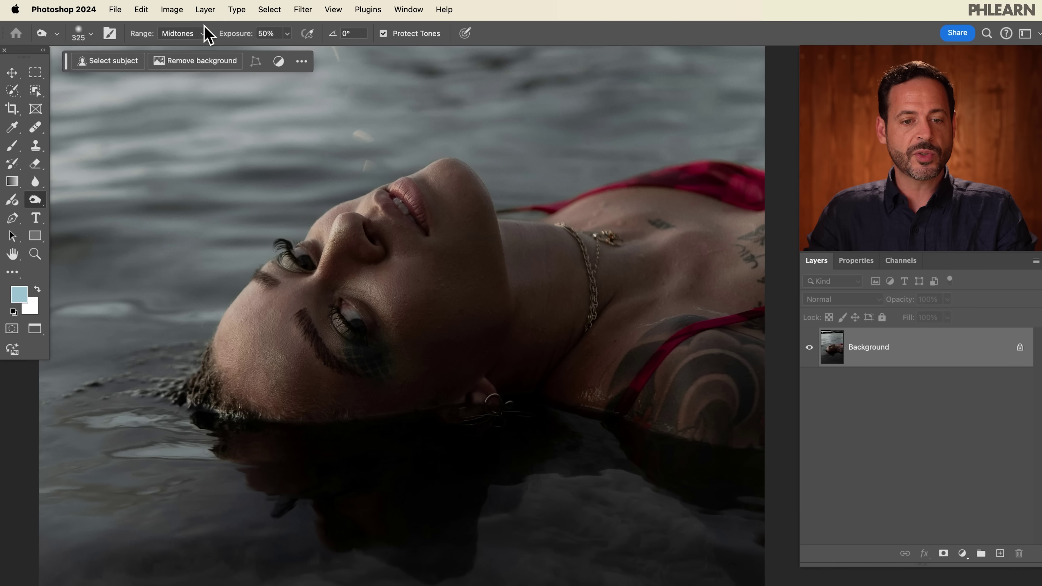
Add a Curves 1 adjustment layer and raise the midtone point to brighten the photo
click(205, 9)
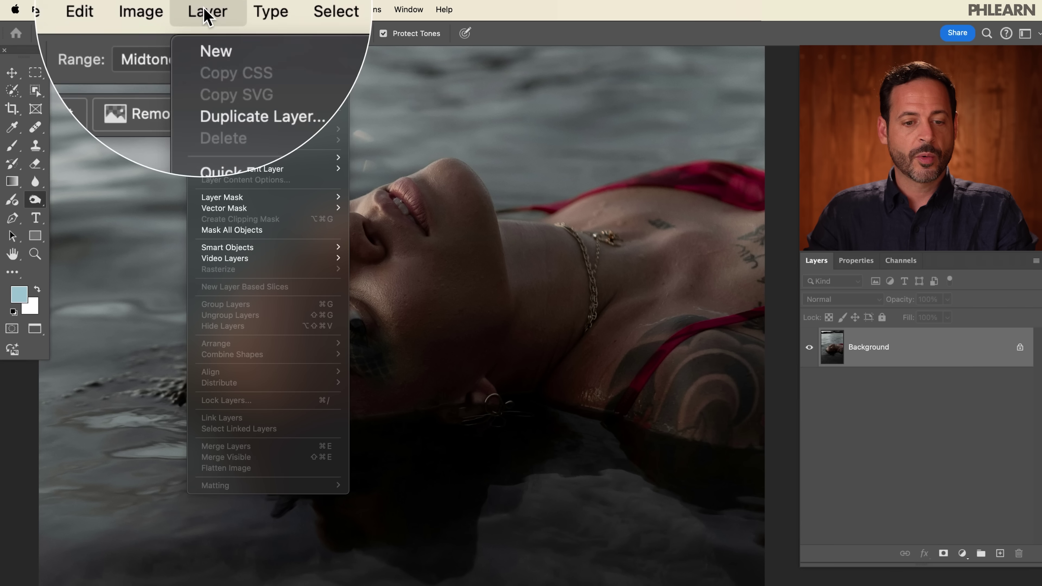
mouse_move(245, 172)
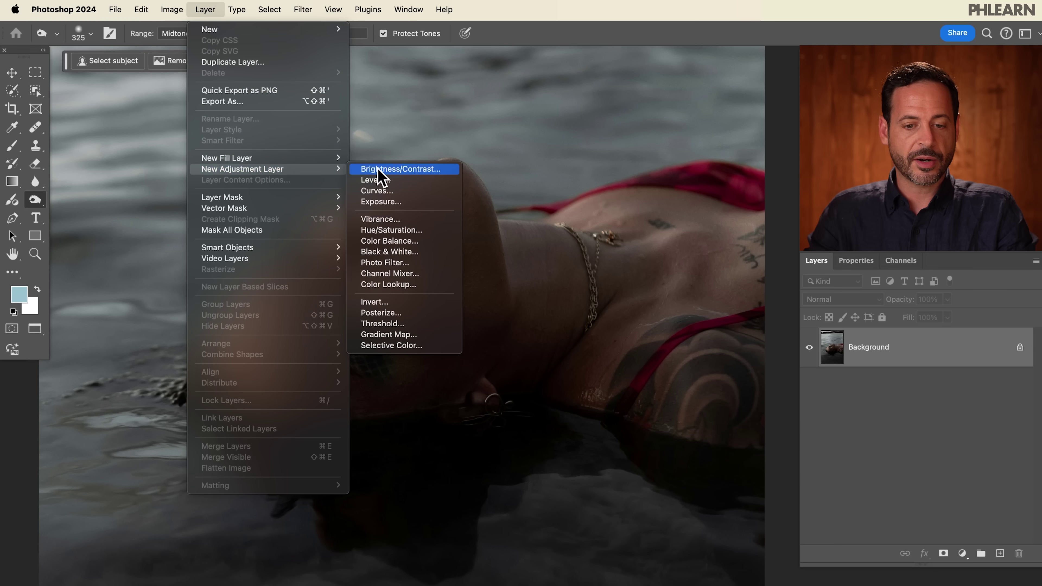
click(416, 190)
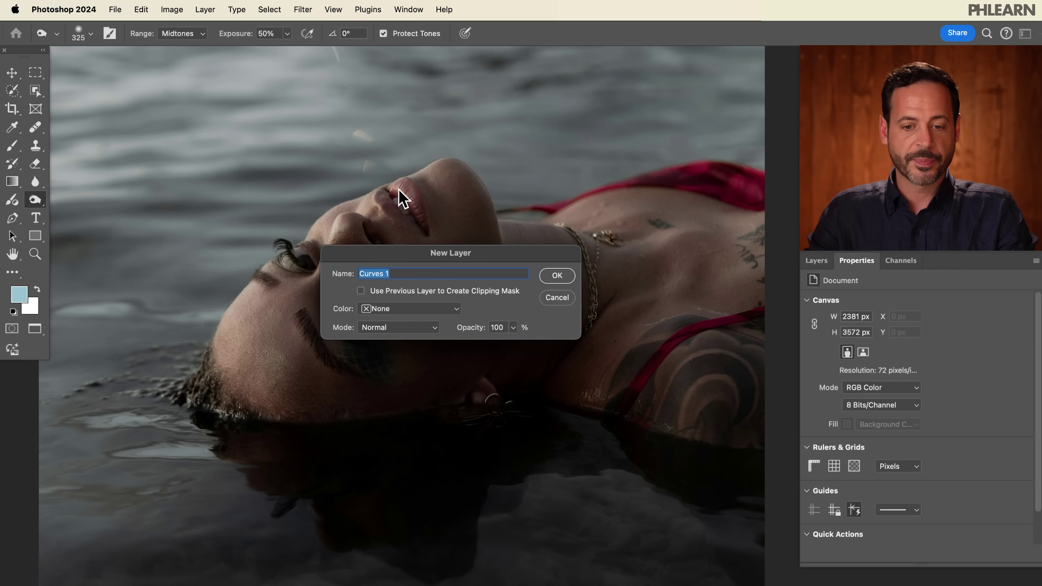
click(568, 281)
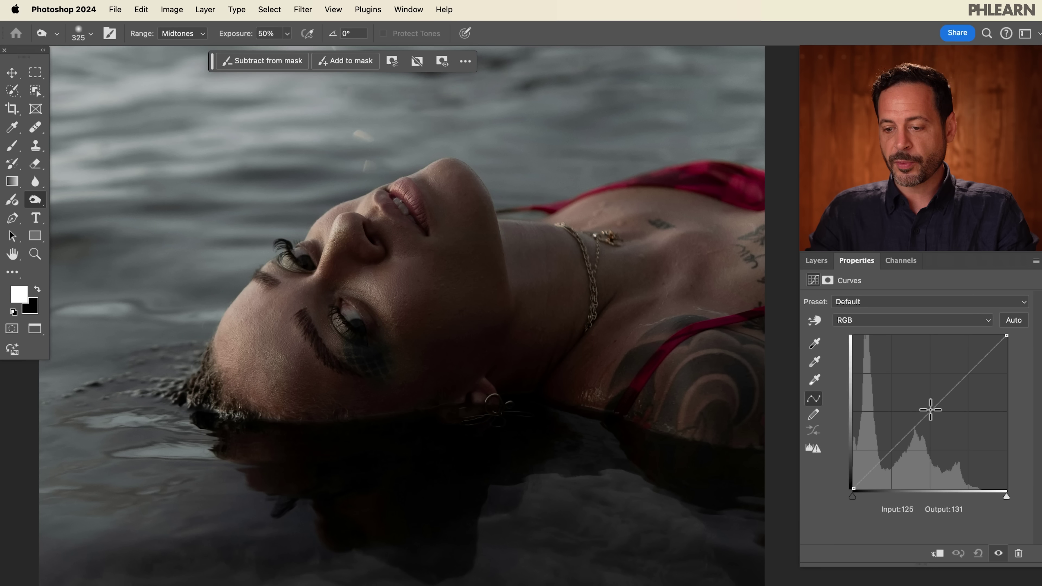
drag(929, 410, 914, 386)
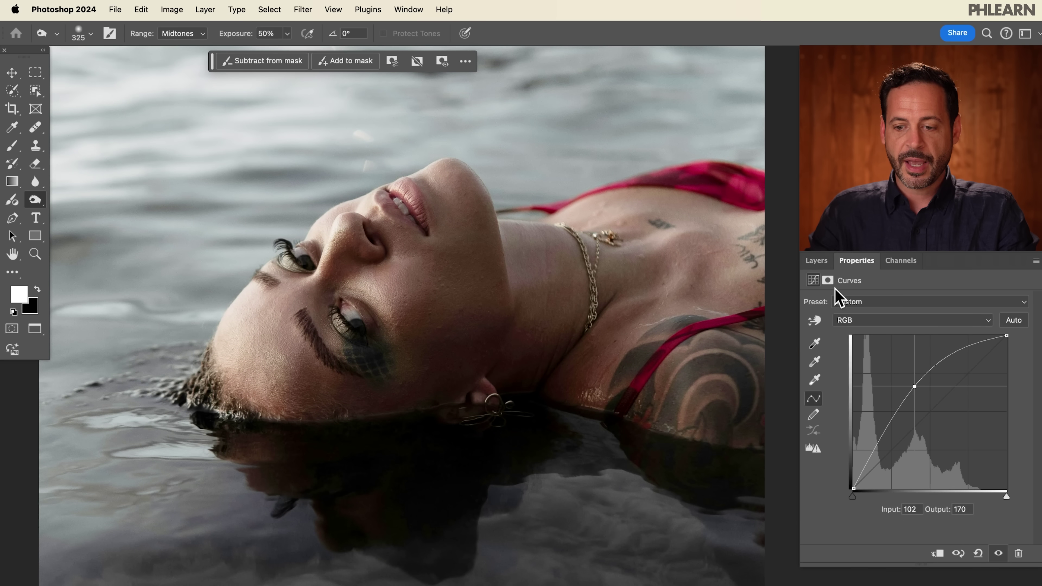
Toggle Curves 1 visibility to compare before and after, leaving it on
click(817, 261)
click(809, 348)
click(809, 348)
click(809, 348)
click(809, 349)
click(809, 348)
click(810, 349)
click(810, 349)
click(809, 349)
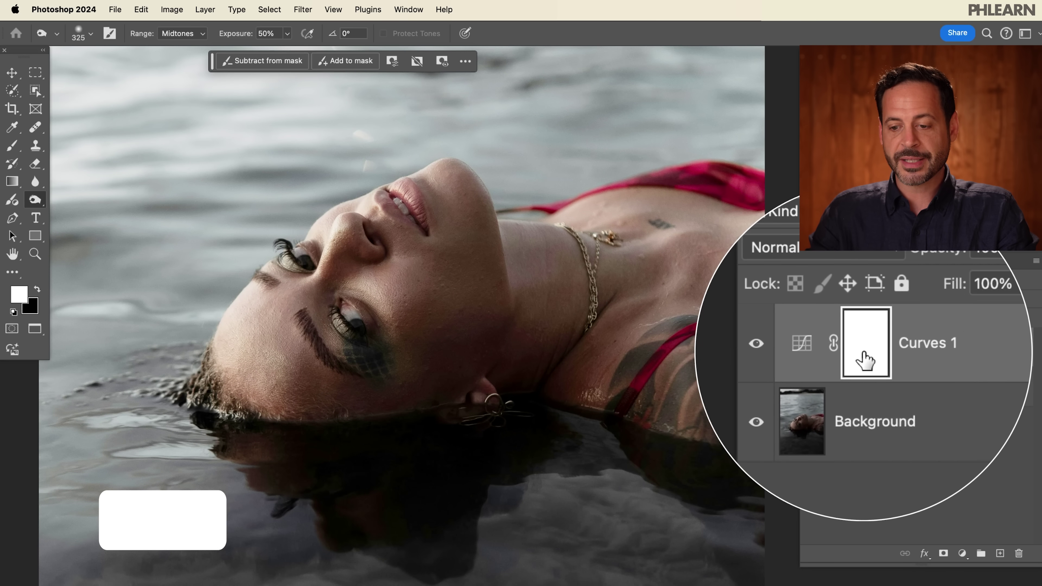
Invert the Curves 1 mask to black and switch to the Brush at 100% flow
key(super+i)
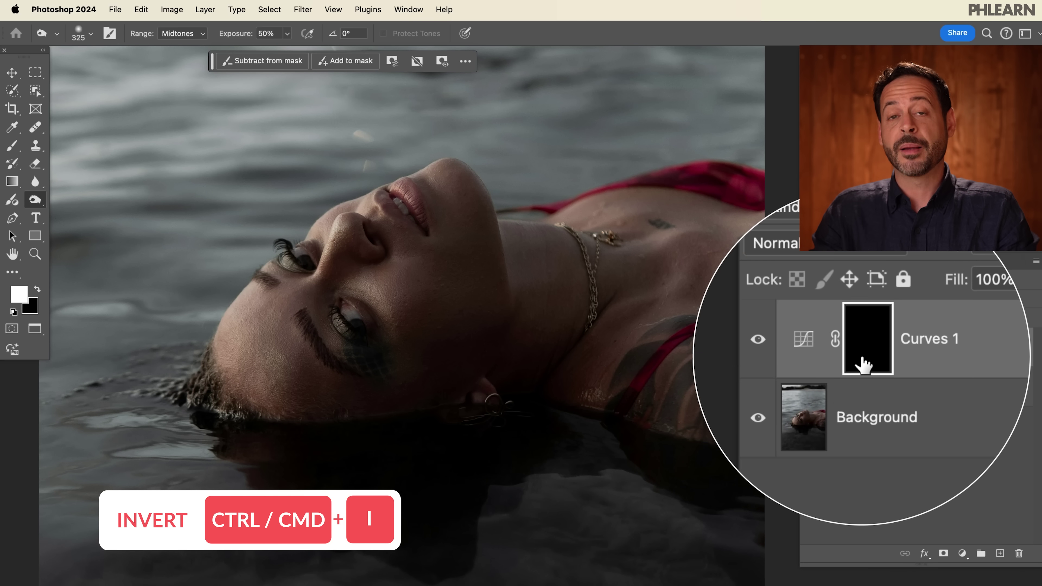
key(b)
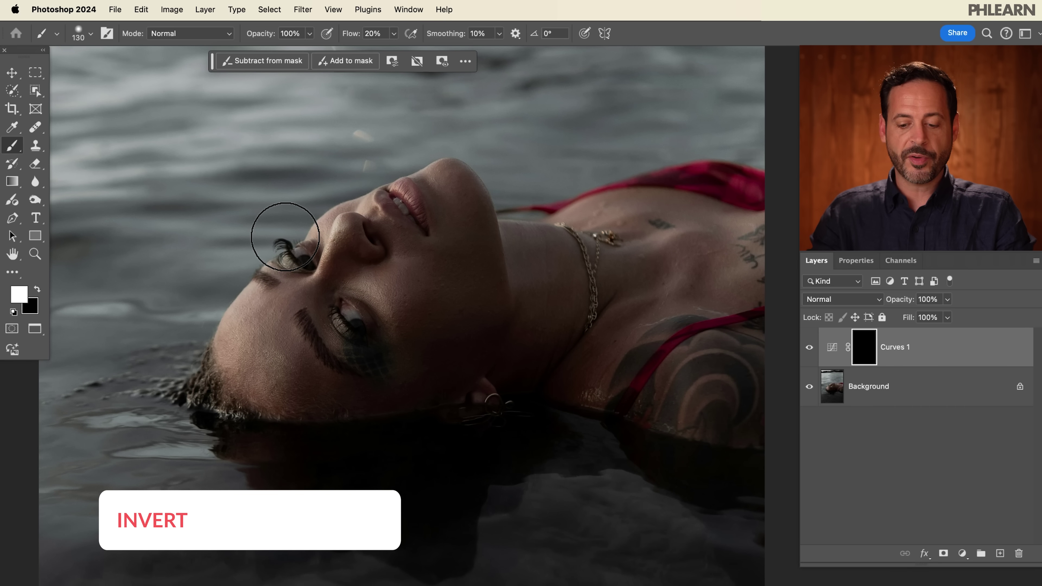
key(shift+0)
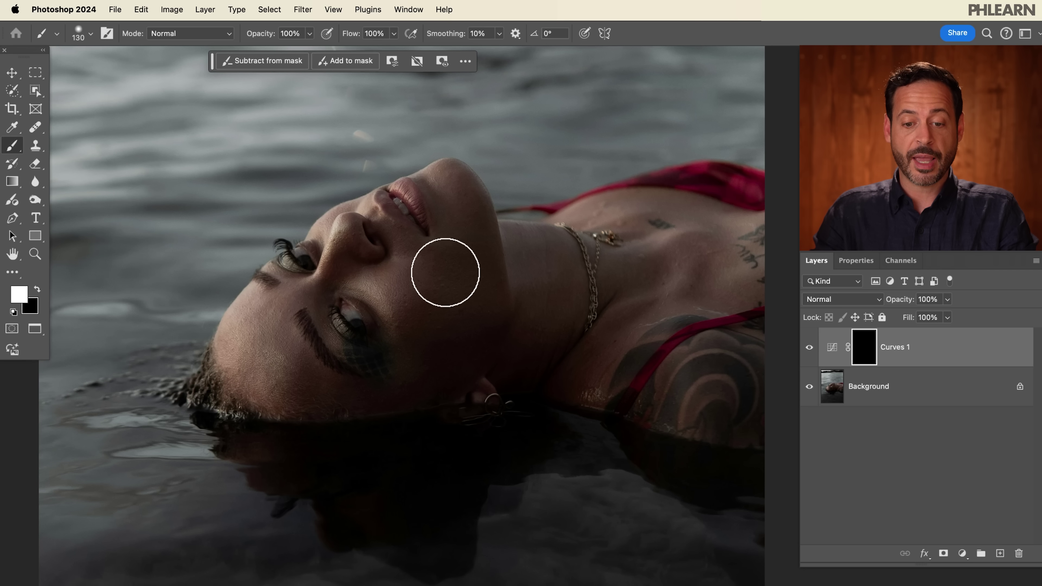
Test brush strokes on the cheek, neck and face, undoing each
mouse_move(415, 261)
mouse_down()
mouse_move(417, 298)
mouse_move(471, 251)
mouse_move(491, 315)
mouse_move(535, 331)
mouse_move(607, 332)
mouse_up()
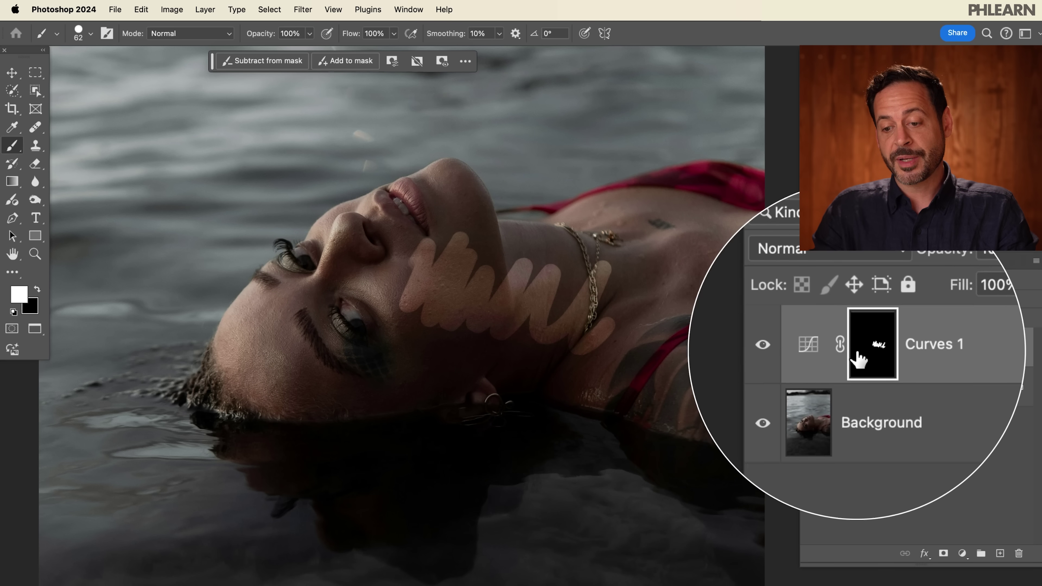
double_click(831, 359)
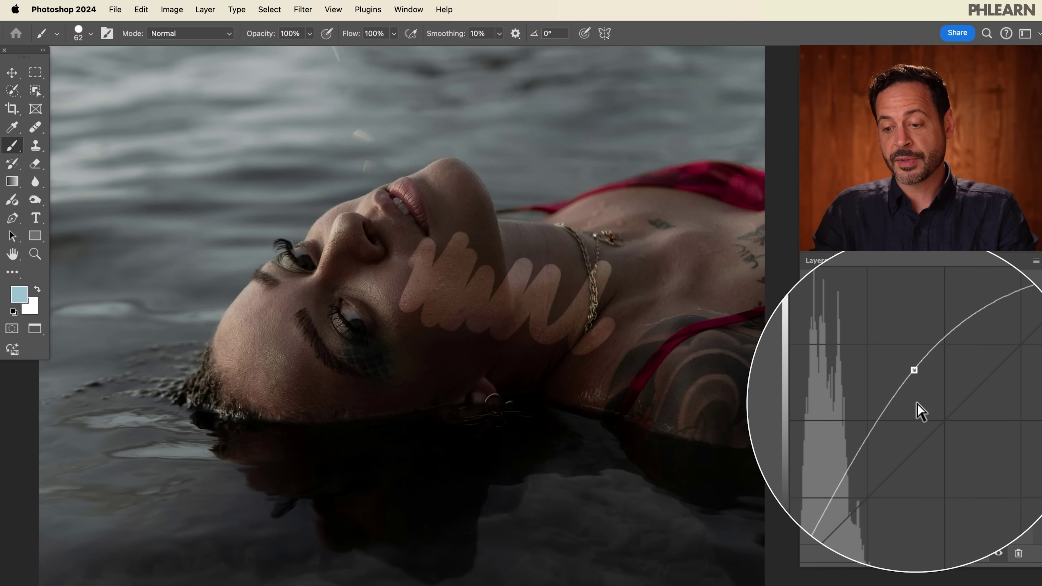
click(815, 260)
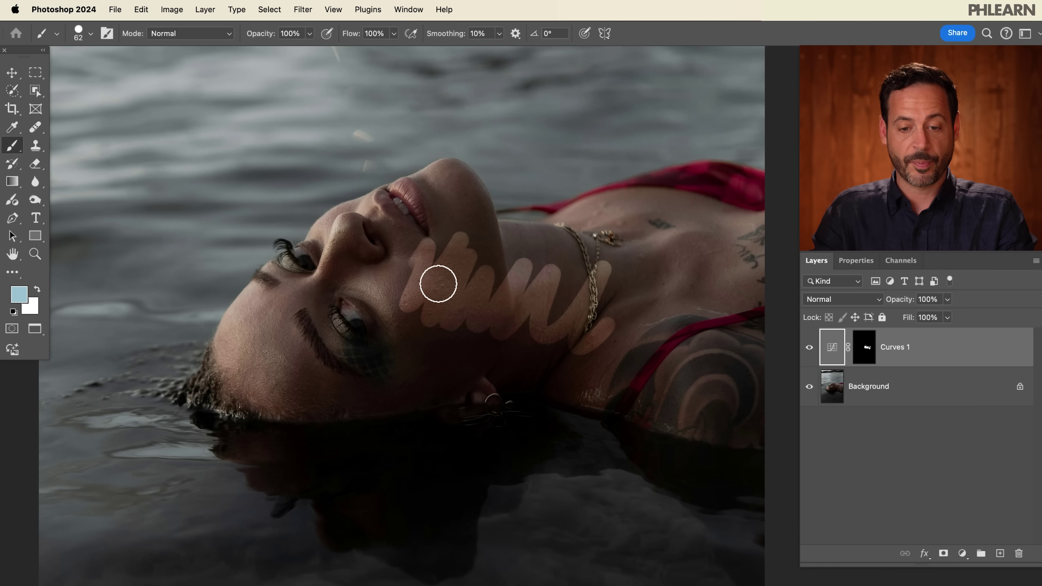
key(super+z)
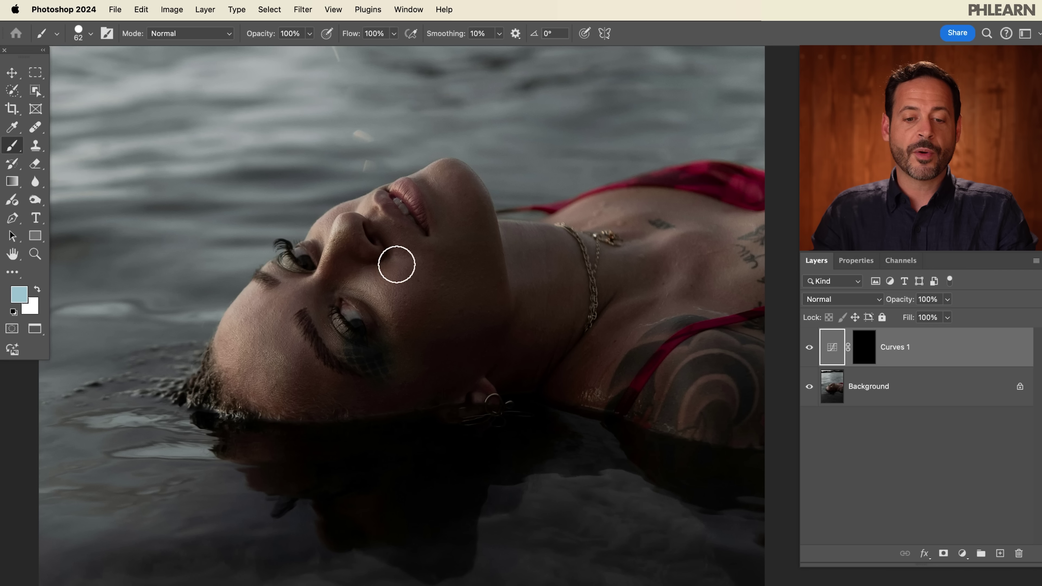
mouse_move(452, 240)
mouse_down()
mouse_move(462, 328)
mouse_move(512, 325)
mouse_up()
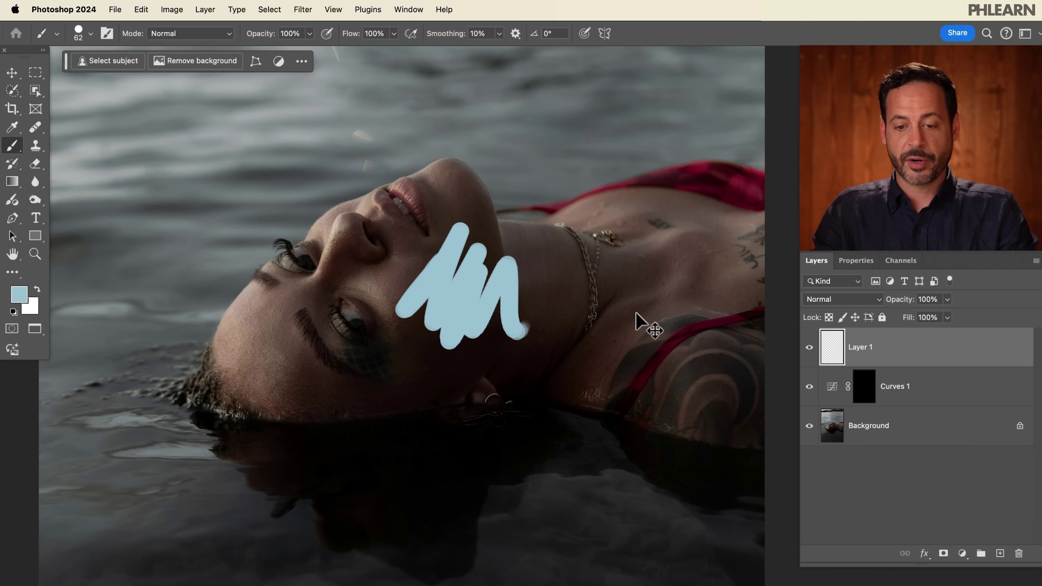
key(super+z)
mouse_move(490, 282)
mouse_down()
mouse_move(511, 245)
mouse_move(465, 321)
mouse_move(410, 345)
mouse_up()
key(super+z)
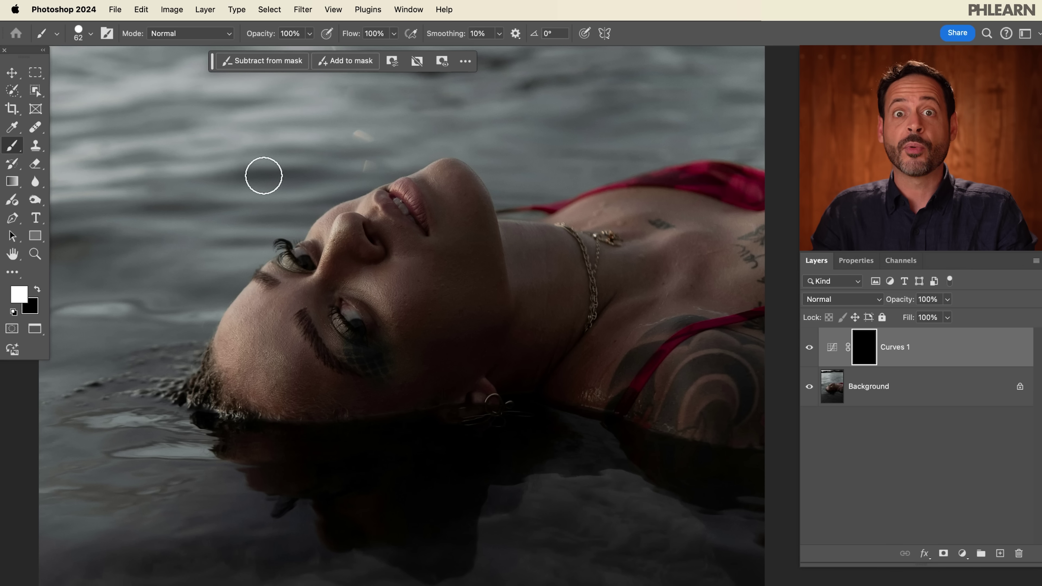
Lower the brush hardness to 0% in the brush picker
right_click(305, 109)
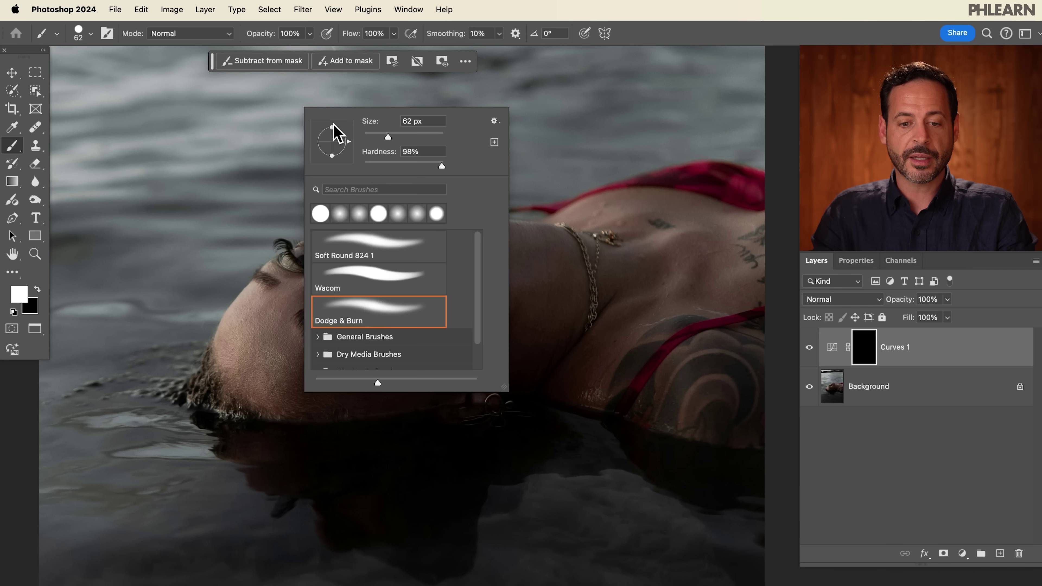
drag(442, 165, 364, 166)
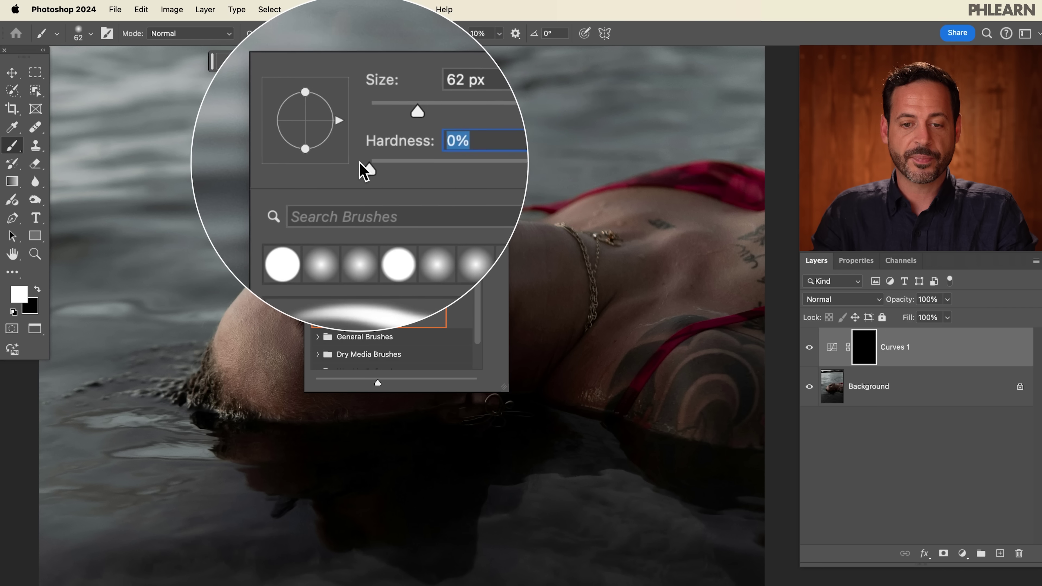
click(630, 33)
Test soft 10%-flow strokes over face, jaw, neck and cheek, undoing each
mouse_move(443, 285)
mouse_down()
mouse_move(490, 268)
mouse_move(493, 322)
mouse_move(565, 267)
mouse_move(586, 312)
mouse_move(627, 336)
mouse_up()
key(super+z)
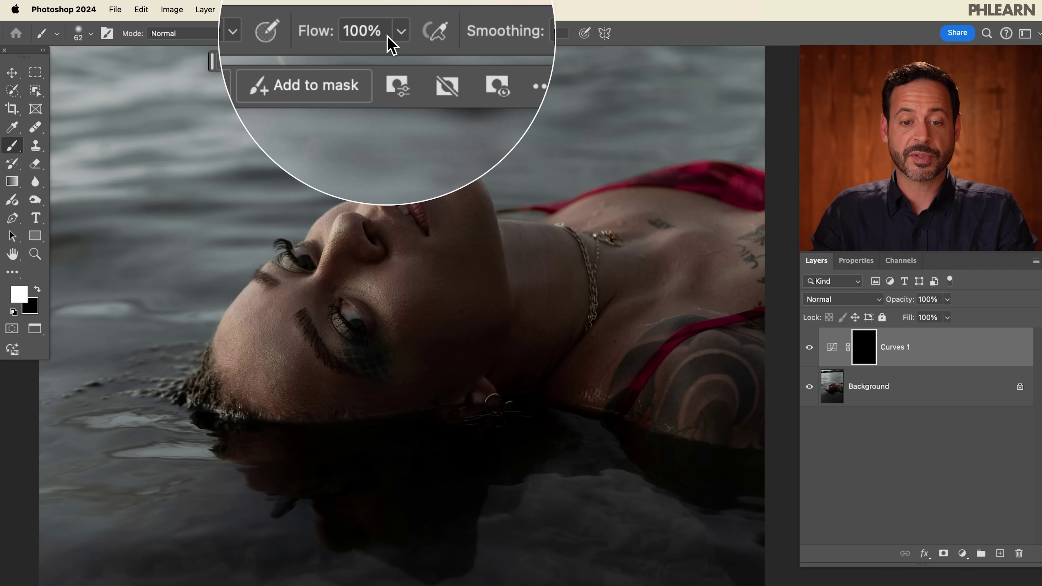
mouse_move(420, 263)
mouse_down()
mouse_move(457, 217)
mouse_move(427, 327)
mouse_move(528, 245)
mouse_move(528, 323)
mouse_move(581, 312)
mouse_move(579, 345)
mouse_up()
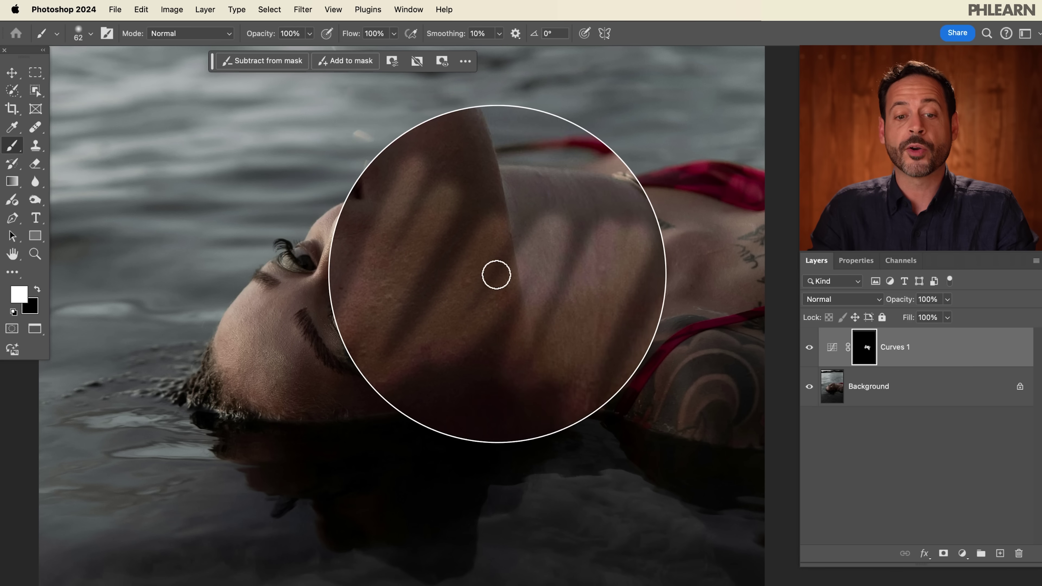
key(super+z)
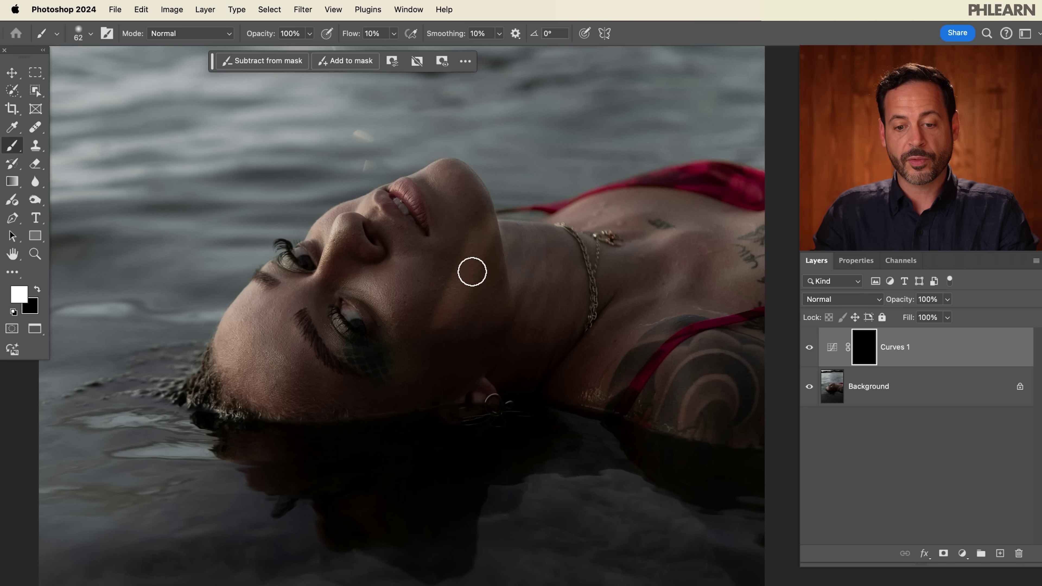
mouse_move(471, 318)
mouse_down()
mouse_move(484, 298)
mouse_move(447, 324)
mouse_move(448, 306)
mouse_move(471, 280)
mouse_move(502, 305)
mouse_up()
key(super+z)
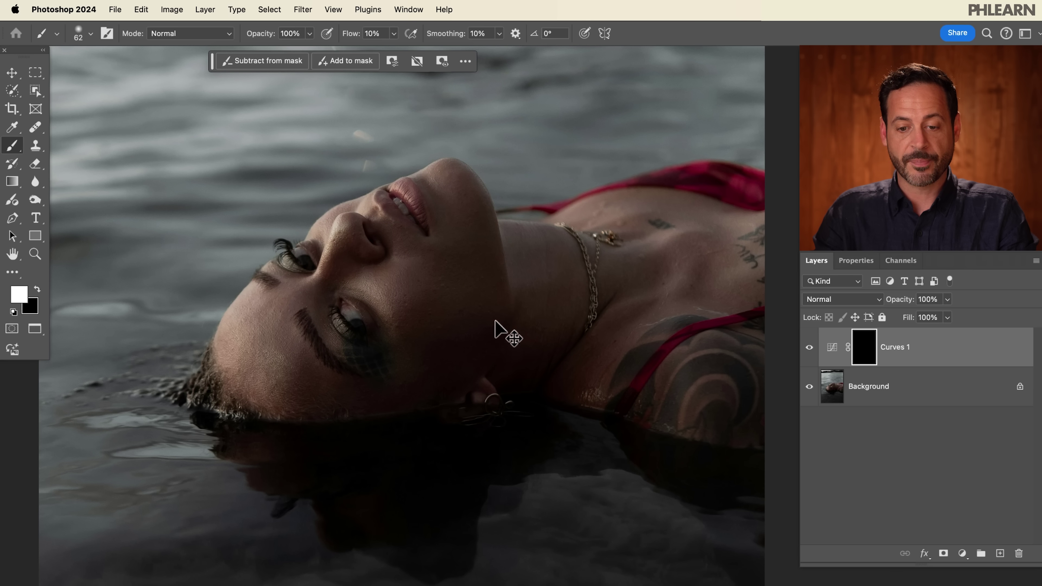
Add an empty layer above Curves 1, set magenta as foreground, and adjust brush size and hardness
click(999, 554)
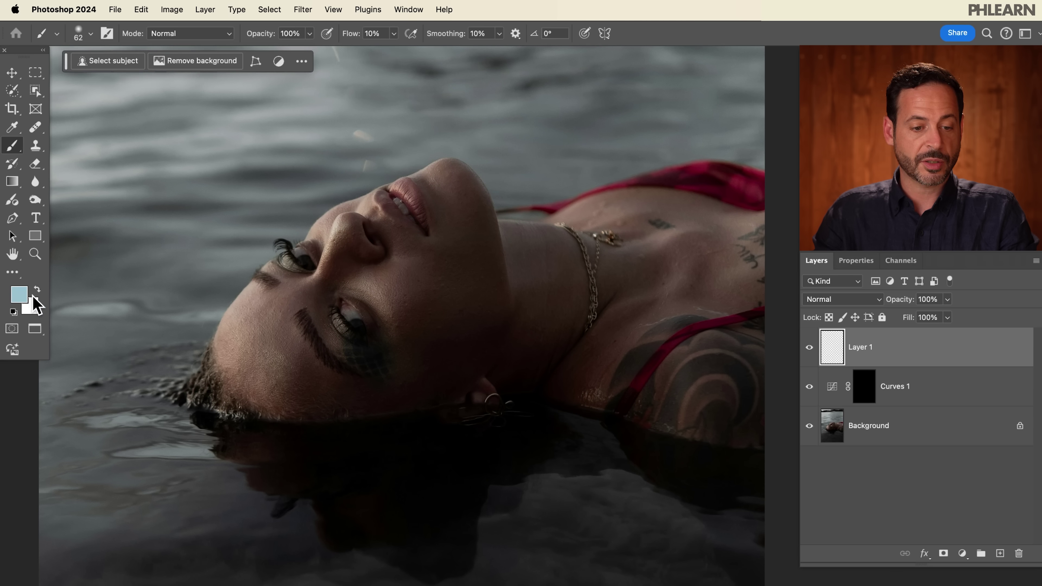
click(22, 297)
click(200, 241)
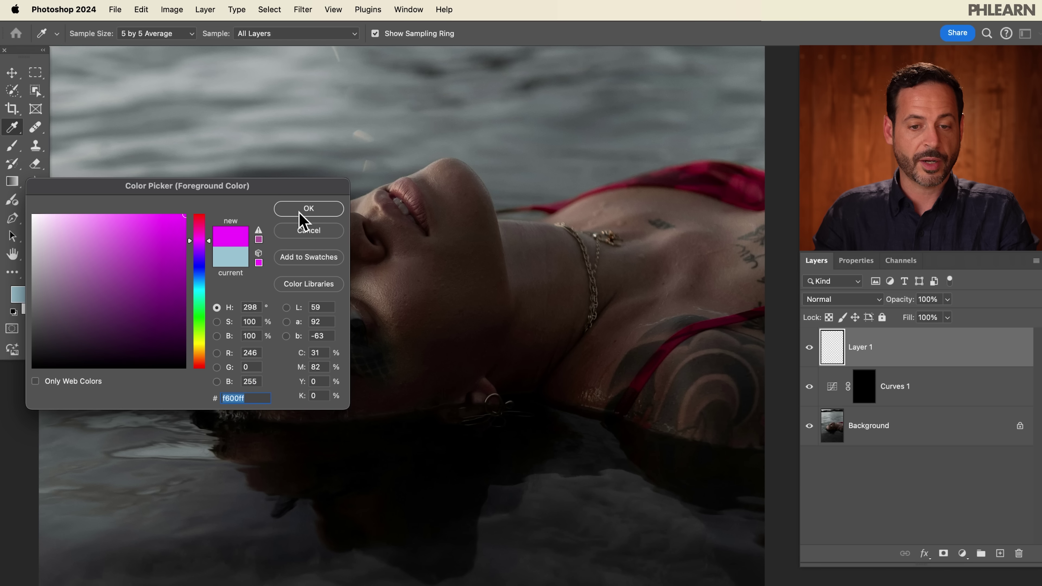
click(294, 210)
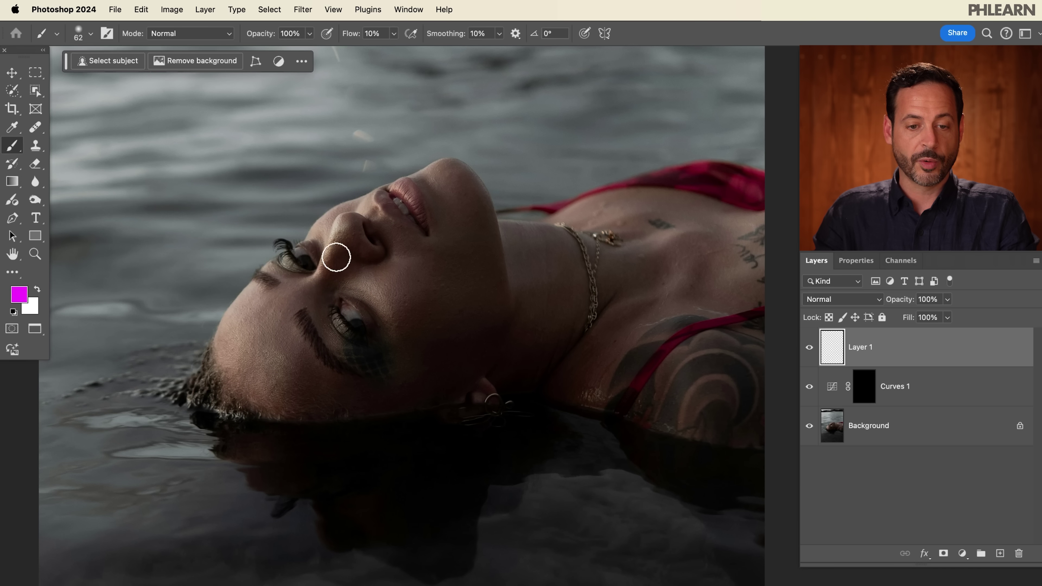
mouse_move(375, 275)
mouse_down()
mouse_move(404, 308)
mouse_move(404, 332)
mouse_up()
mouse_move(439, 268)
mouse_down()
mouse_move(420, 261)
mouse_move(433, 234)
mouse_up()
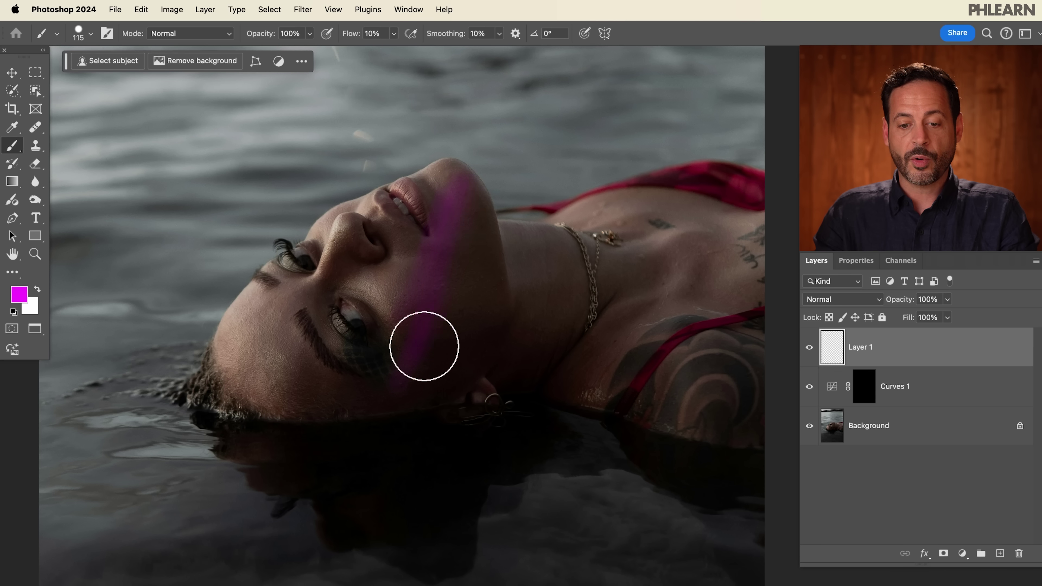
Paint magenta guides over forehead, eye, cheek and nose at 361 px, then delete them and reset colours
mouse_move(558, 344)
mouse_down()
mouse_move(581, 321)
mouse_move(591, 178)
mouse_up()
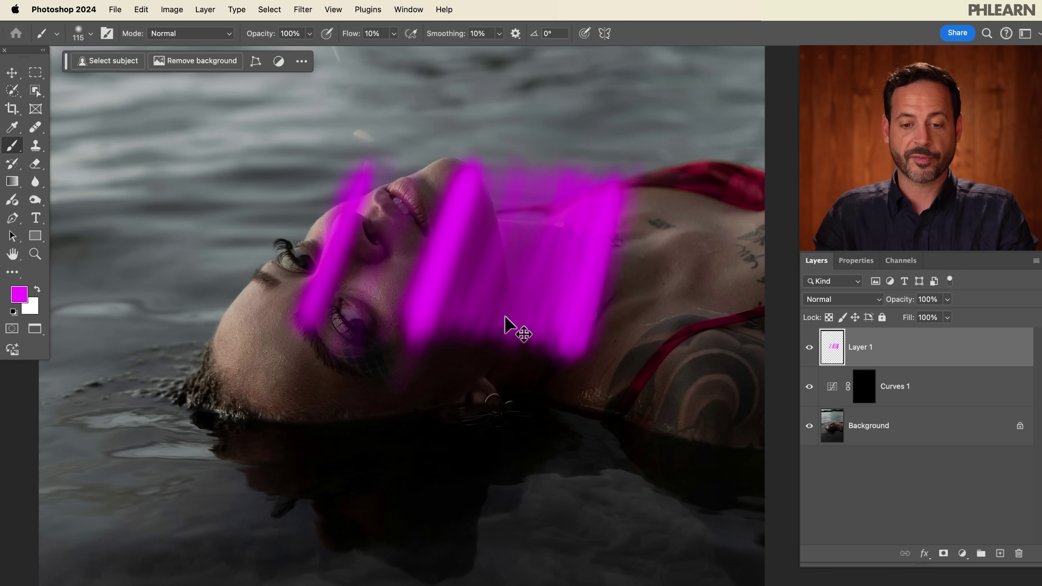
key(super+z)
key(super+z)
key(super+z)
key(super+z)
key(super+z)
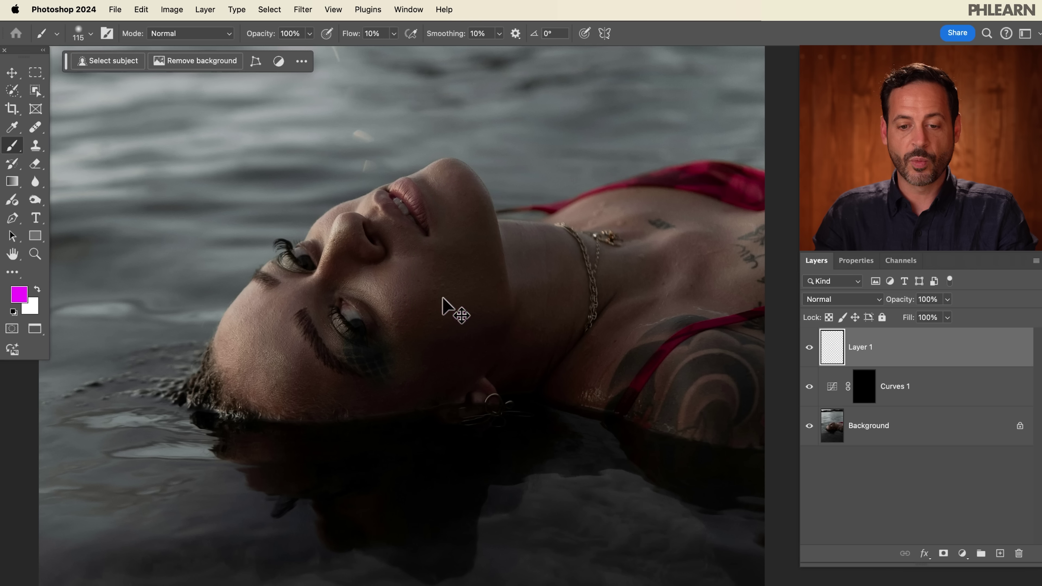
drag(371, 269, 400, 239)
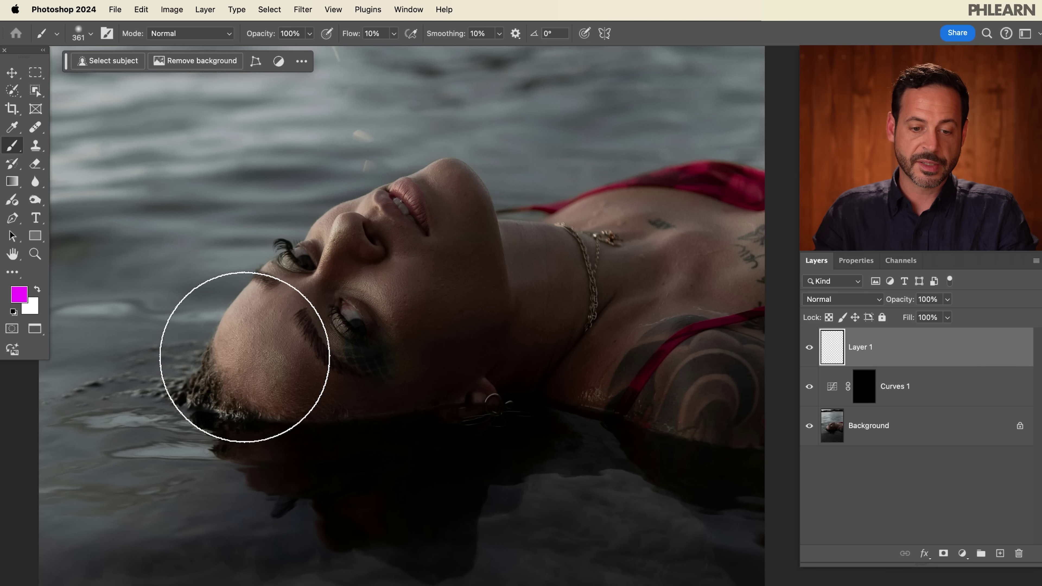
mouse_move(320, 324)
mouse_down()
mouse_move(235, 350)
mouse_move(291, 349)
mouse_move(233, 344)
mouse_up()
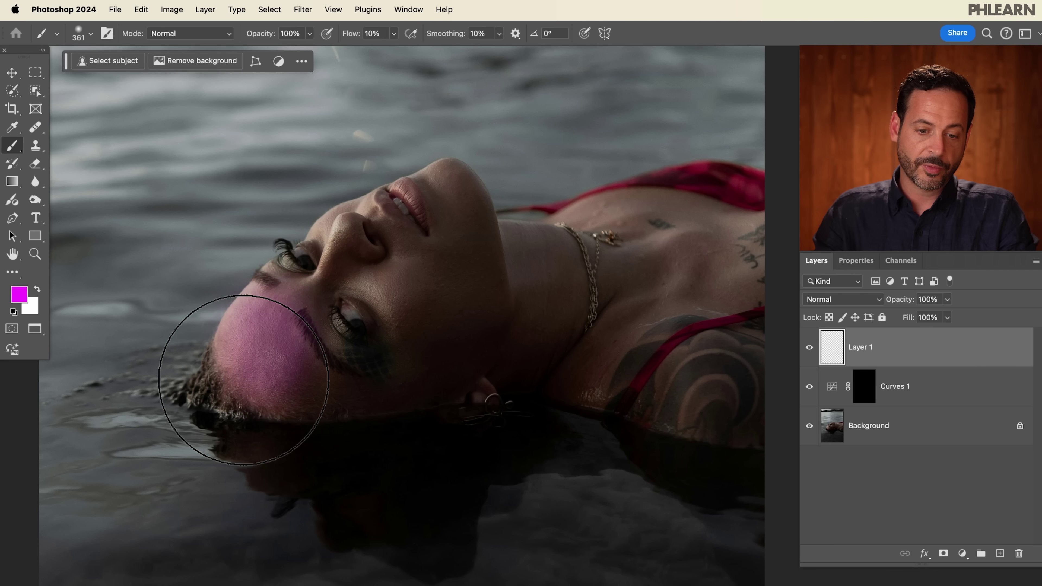
mouse_move(283, 297)
mouse_down()
mouse_move(396, 391)
mouse_move(454, 349)
mouse_move(446, 362)
mouse_move(471, 353)
mouse_move(410, 331)
mouse_up()
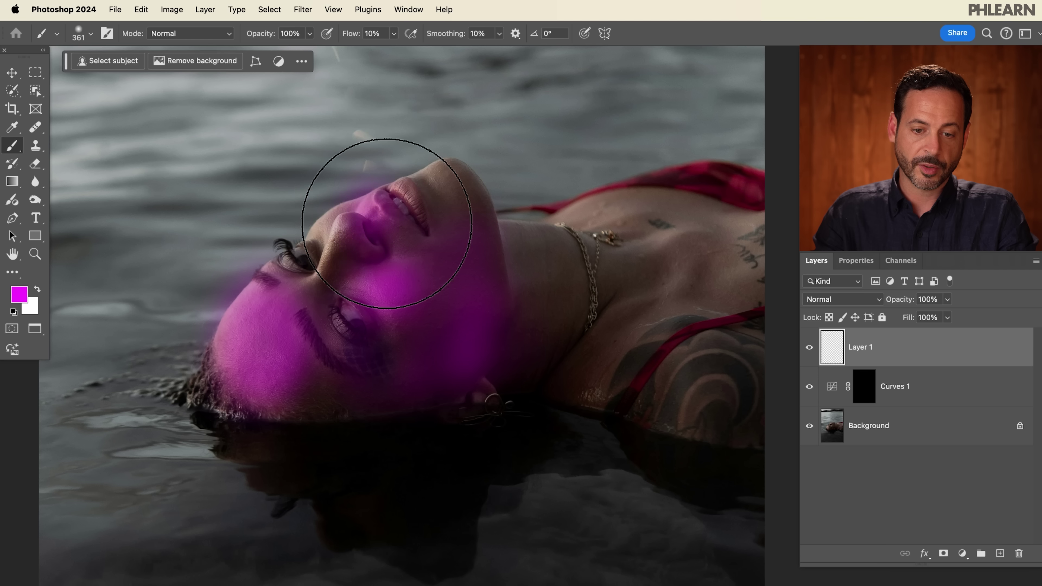
drag(345, 229, 339, 220)
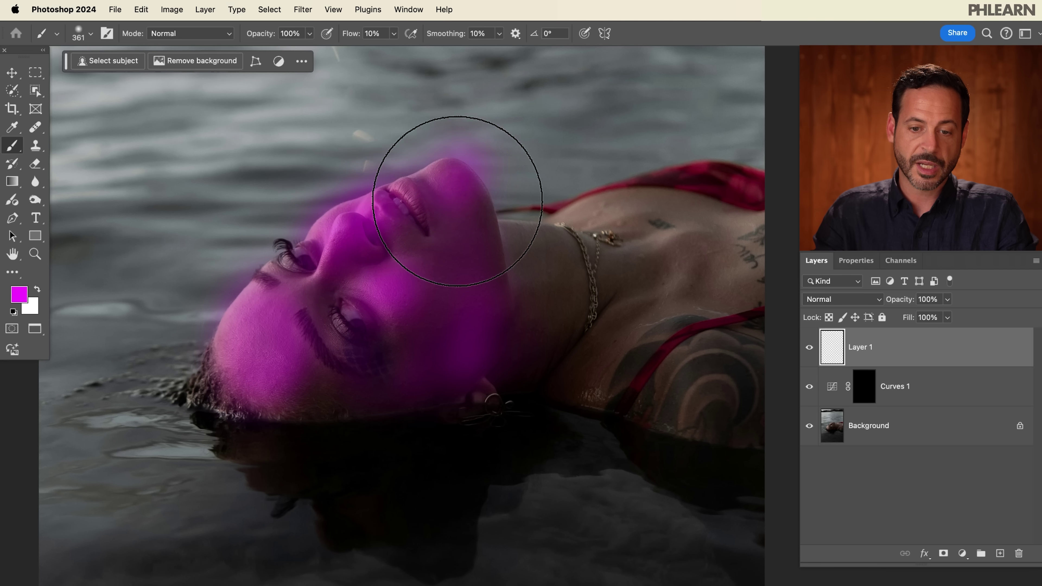
mouse_move(462, 224)
mouse_down()
mouse_move(390, 232)
mouse_move(414, 275)
mouse_up()
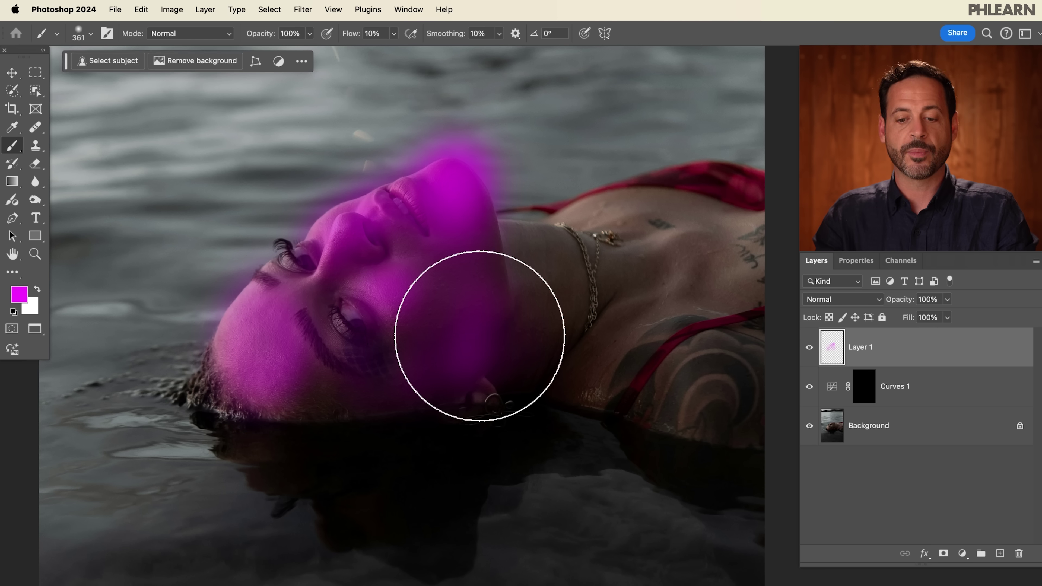
key(Delete)
key(d)
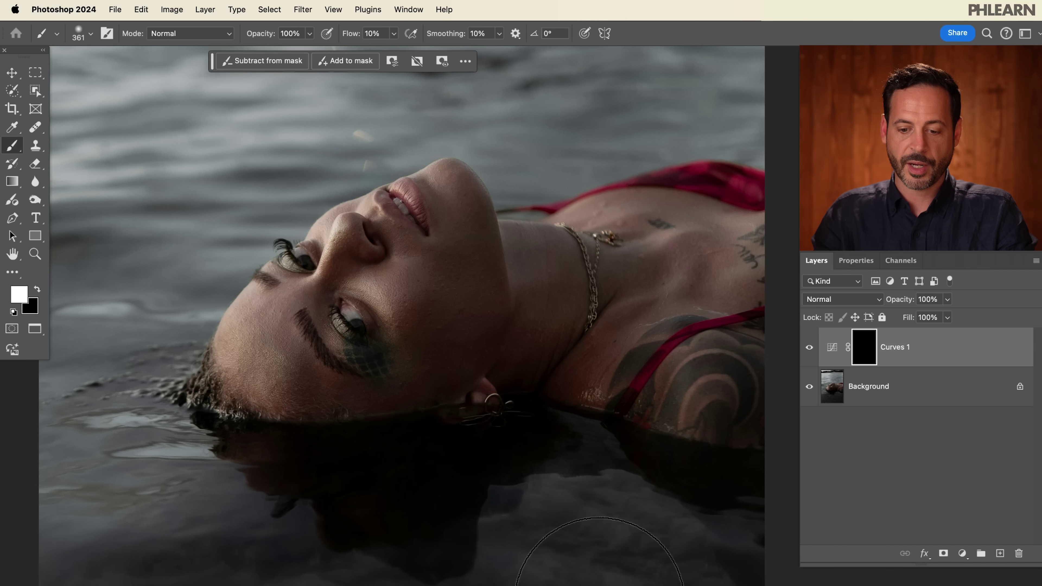
Paint soft white over the face in the Curves 1 mask, compare on/off, then view the mask alone
mouse_move(461, 269)
mouse_down()
mouse_move(419, 168)
mouse_move(381, 144)
mouse_up()
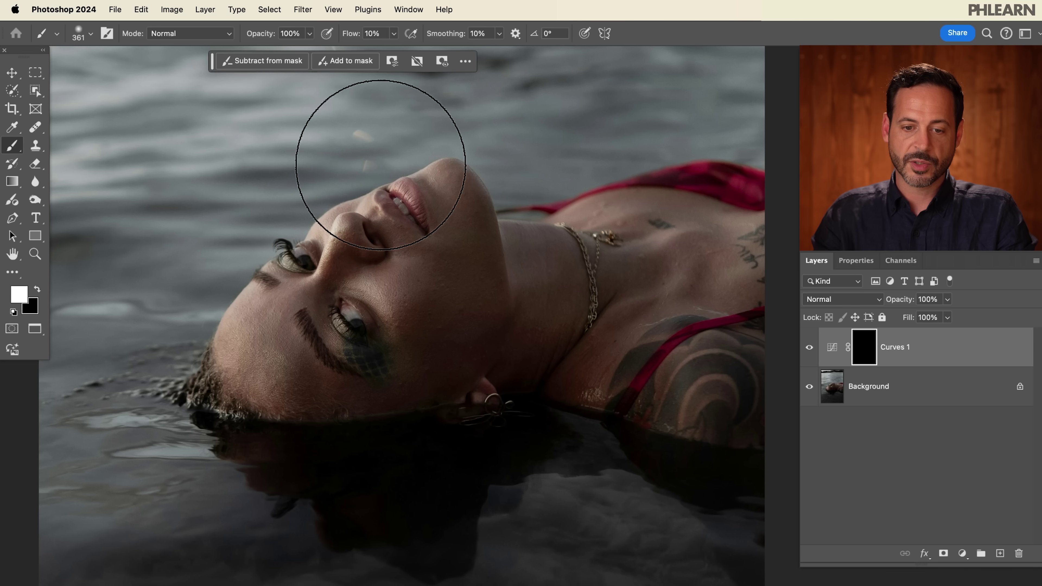
click(809, 348)
click(808, 348)
click(808, 348)
key(super+0)
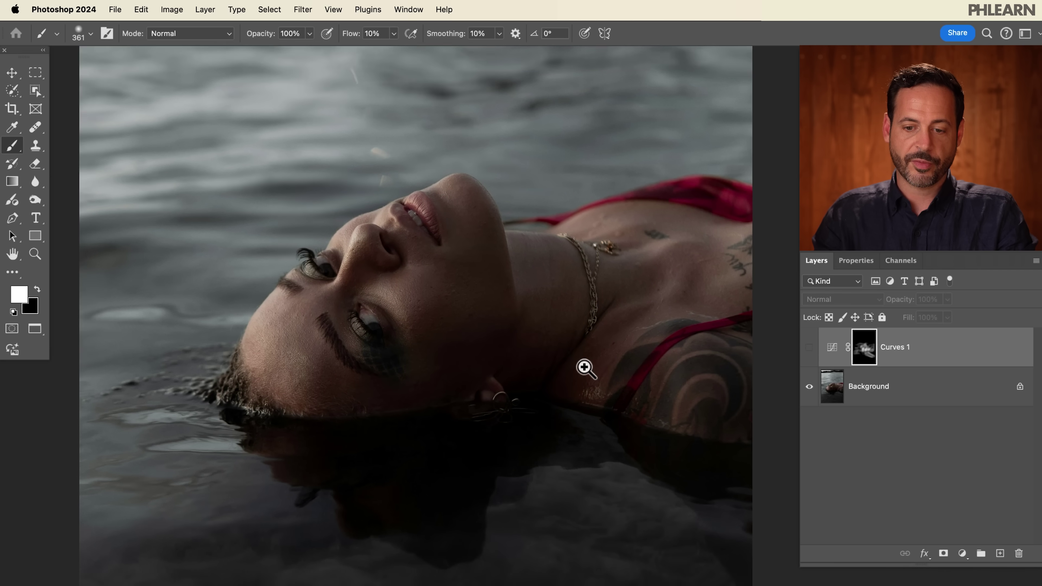
drag(560, 361, 498, 298)
click(808, 348)
click(804, 349)
click(804, 349)
click(803, 349)
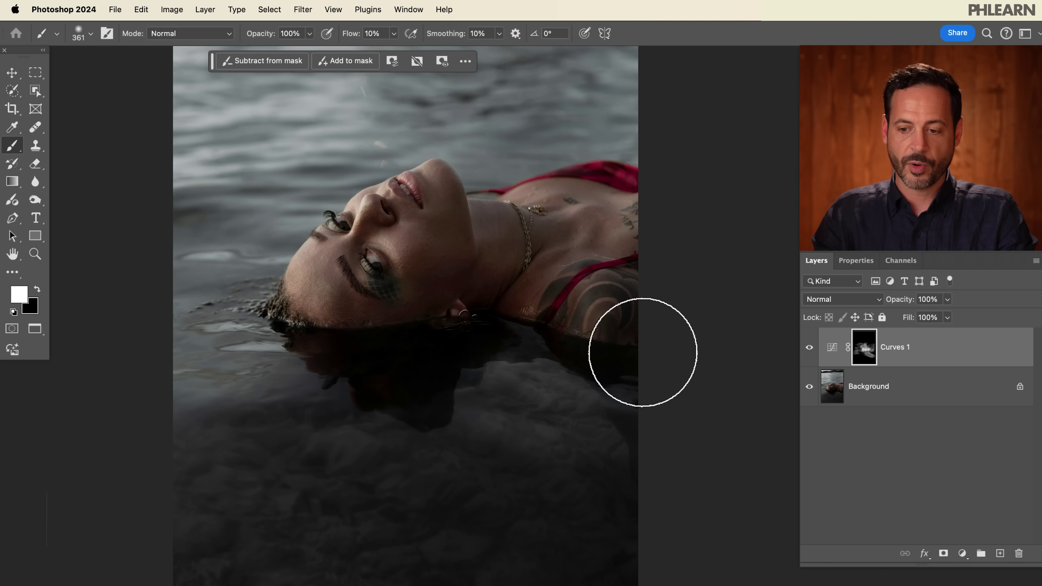
alt+click(864, 348)
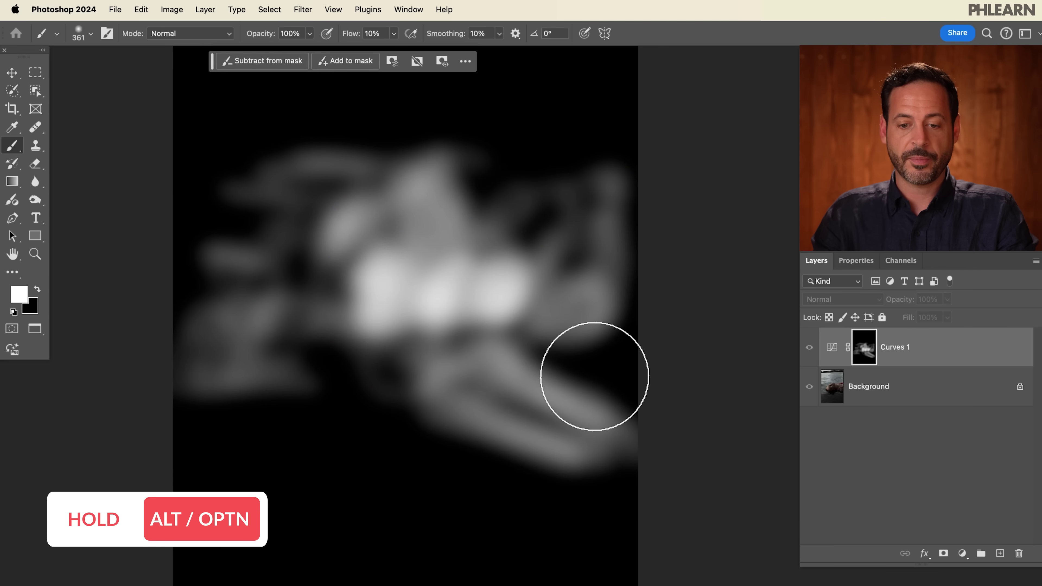
drag(381, 302, 495, 301)
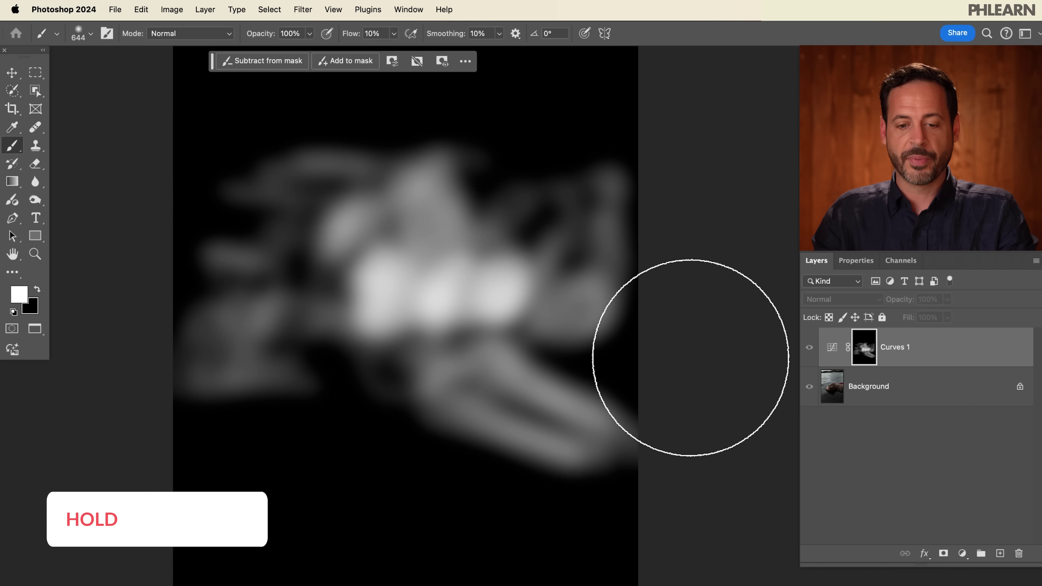
drag(381, 306, 400, 263)
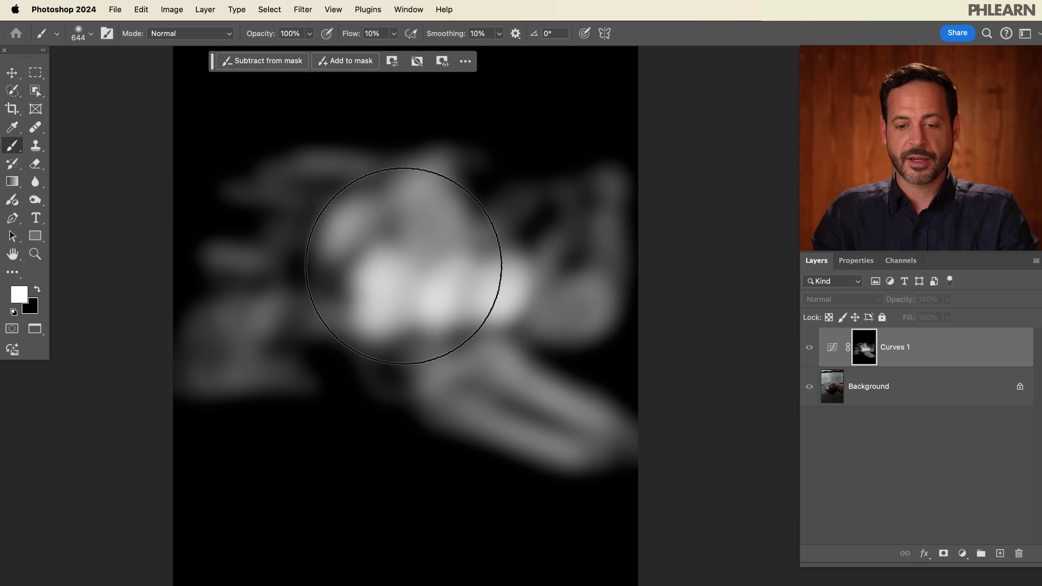
mouse_move(558, 140)
mouse_down()
mouse_move(518, 157)
mouse_move(588, 139)
mouse_move(623, 164)
mouse_up()
key(super+z)
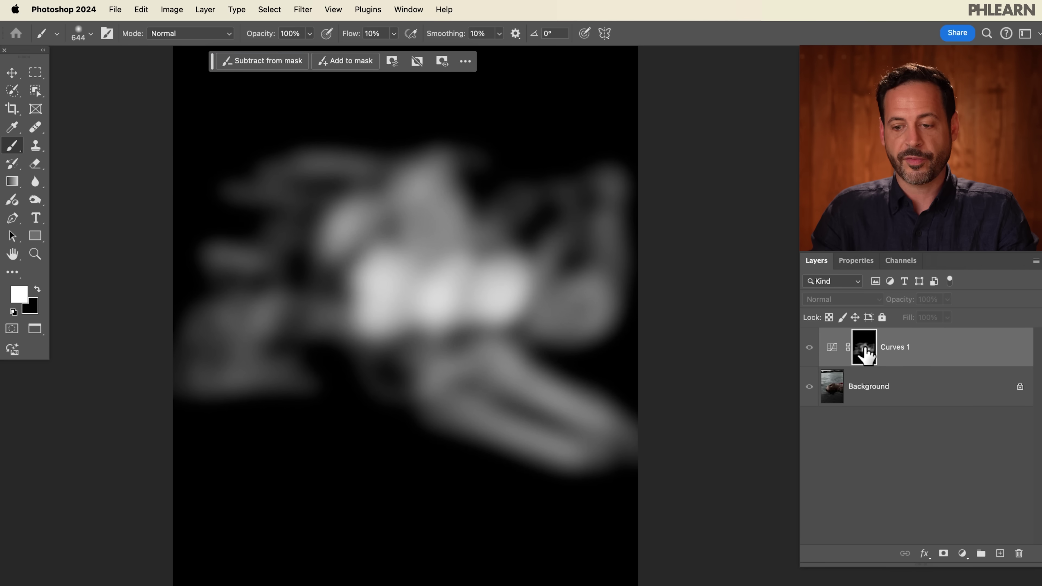
alt+click(865, 352)
Paint white on the Curves 1 mask over face, neck, chest and the surrounding water
mouse_move(396, 289)
mouse_down()
mouse_move(407, 221)
mouse_move(394, 218)
mouse_move(436, 211)
mouse_move(432, 242)
mouse_move(345, 233)
mouse_move(327, 244)
mouse_move(390, 259)
mouse_move(400, 325)
mouse_move(339, 312)
mouse_move(230, 337)
mouse_move(337, 345)
mouse_move(556, 304)
mouse_move(500, 308)
mouse_move(600, 317)
mouse_move(616, 220)
mouse_move(604, 173)
mouse_move(583, 210)
mouse_move(634, 269)
mouse_up()
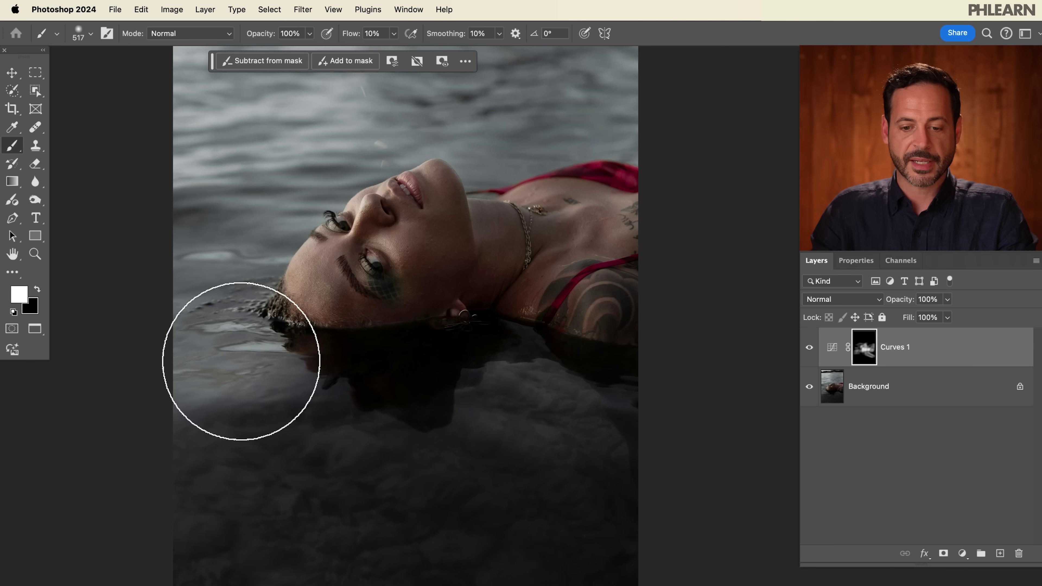
mouse_move(554, 451)
mouse_down()
mouse_move(677, 541)
mouse_move(569, 403)
mouse_move(645, 426)
mouse_move(575, 404)
mouse_up()
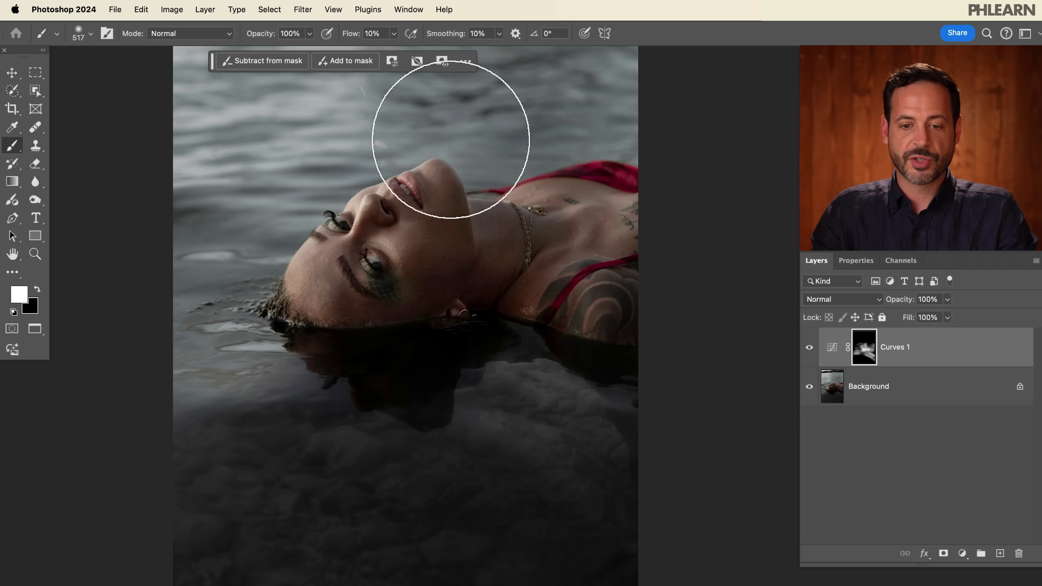
mouse_move(534, 168)
mouse_down()
mouse_move(415, 137)
mouse_move(268, 197)
mouse_move(309, 233)
mouse_move(316, 255)
mouse_up()
key(space)
drag(456, 287, 487, 361)
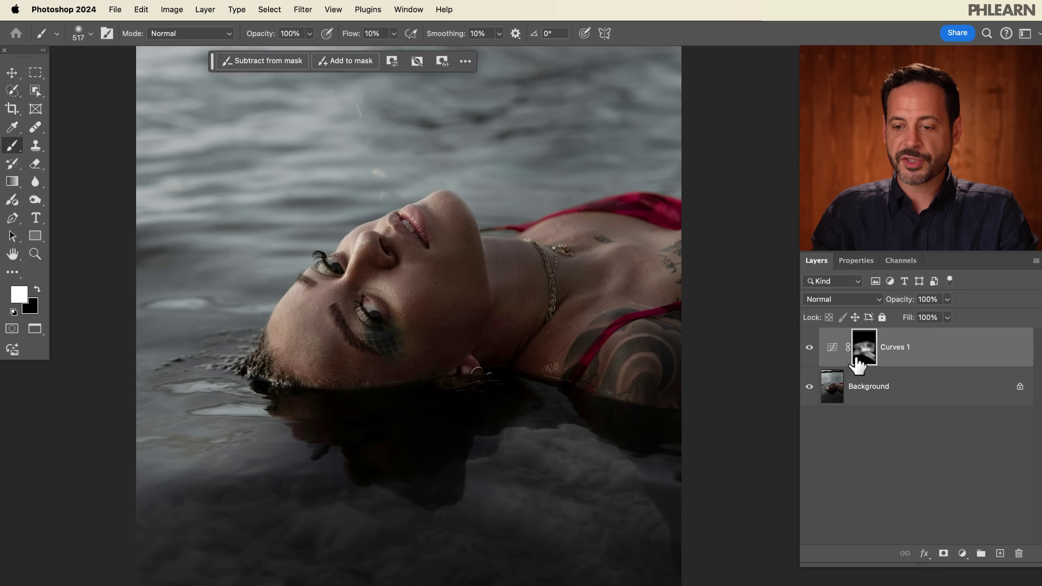
Toggle Curves 1 on and off to compare the extended brightening
click(810, 353)
click(811, 354)
click(812, 354)
click(812, 354)
click(812, 354)
click(812, 354)
click(812, 354)
click(812, 354)
click(812, 354)
click(812, 354)
Paint black to hold back brightening on the cheek near the ear, then faintly brighten ear and shoulder
key(x)
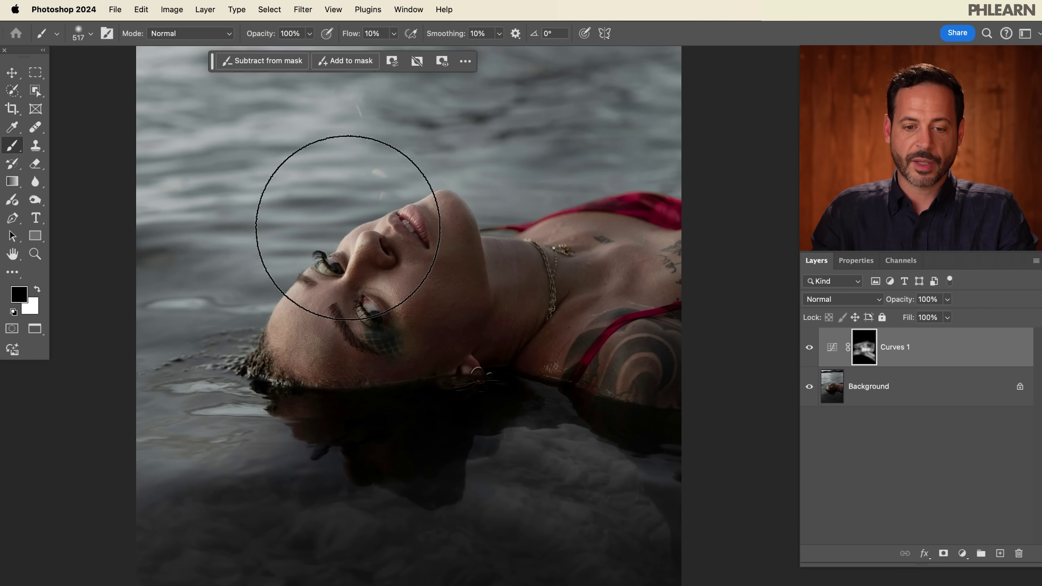
mouse_move(431, 369)
mouse_down()
mouse_move(419, 355)
mouse_move(459, 354)
mouse_up()
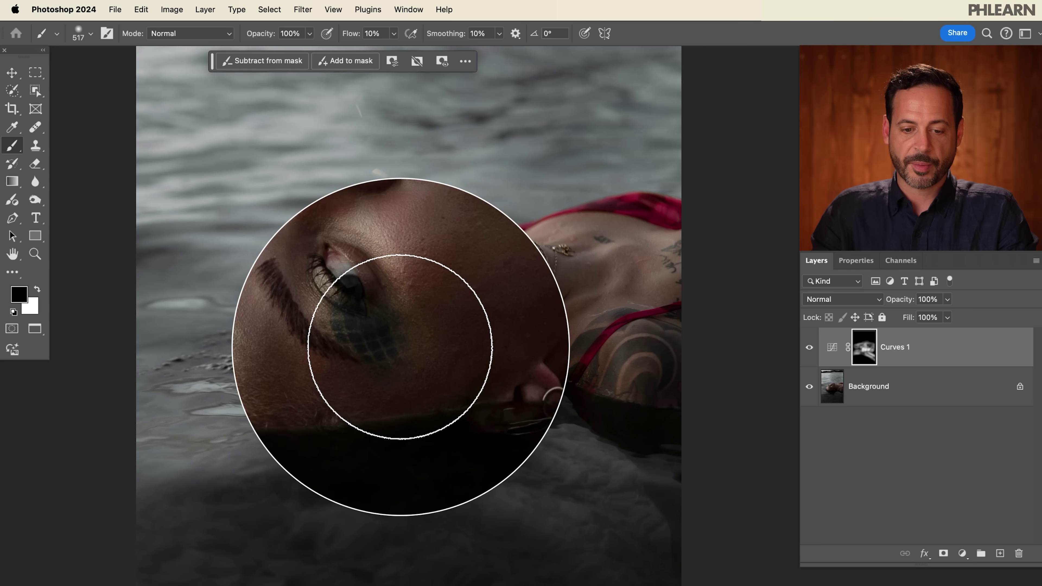
click(809, 347)
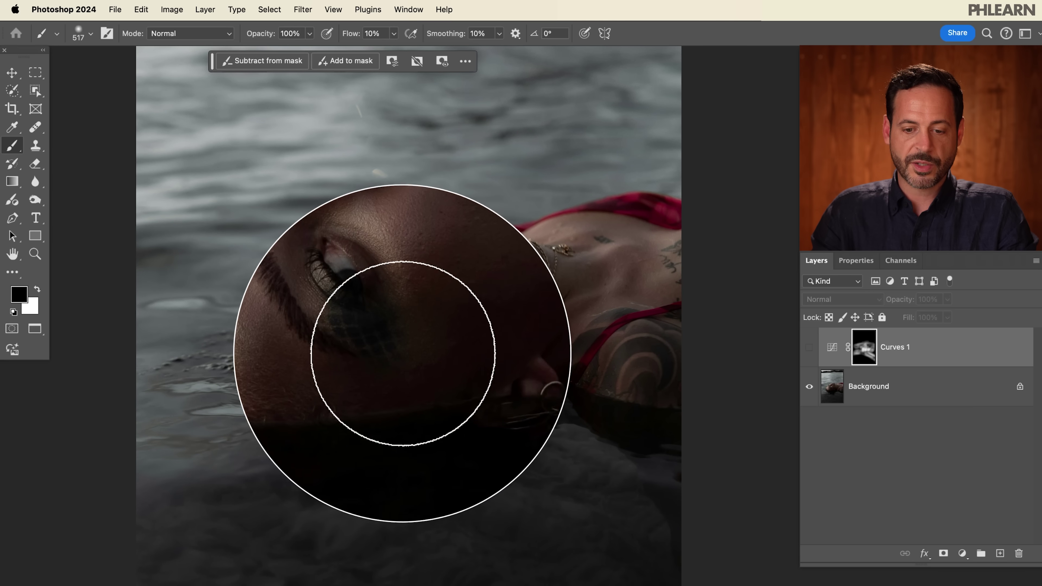
click(809, 348)
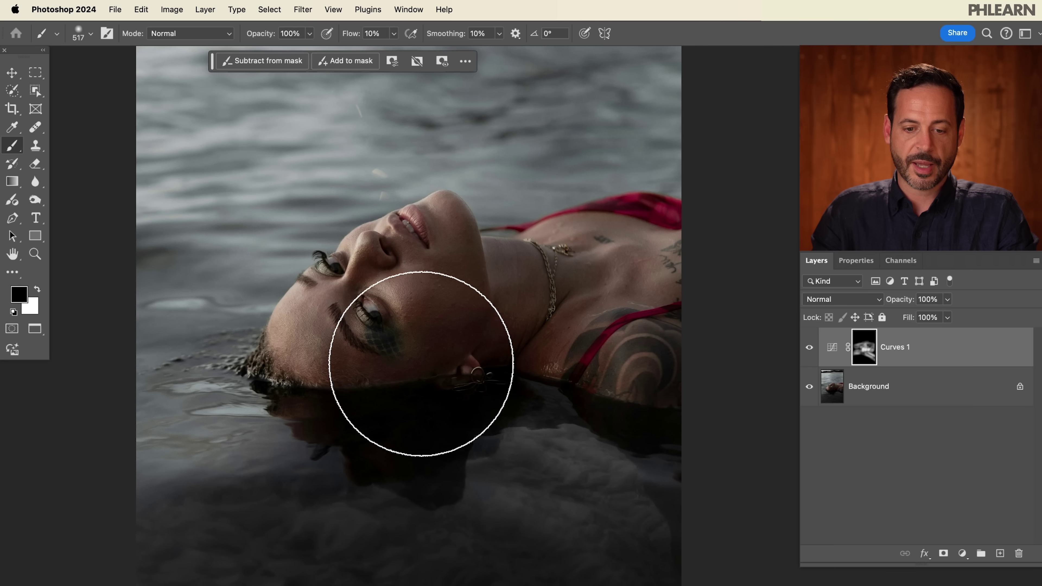
key(x)
mouse_move(382, 383)
mouse_down()
mouse_move(533, 372)
mouse_move(519, 366)
mouse_up()
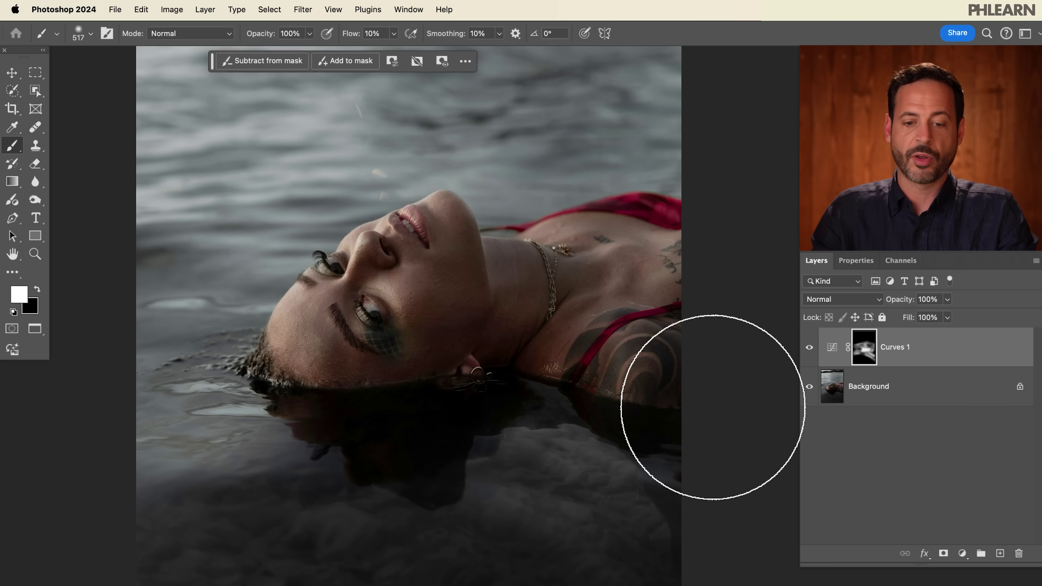
drag(517, 350, 491, 361)
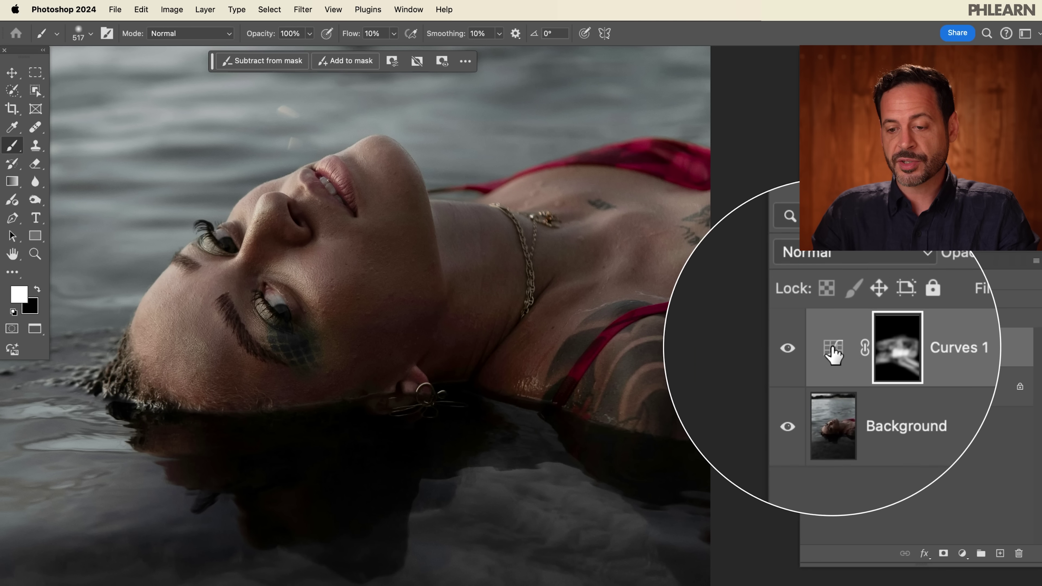
Duplicate Curves 1 and fill the Curves 1 copy mask with black via Edit > Fill
drag(835, 352, 1000, 553)
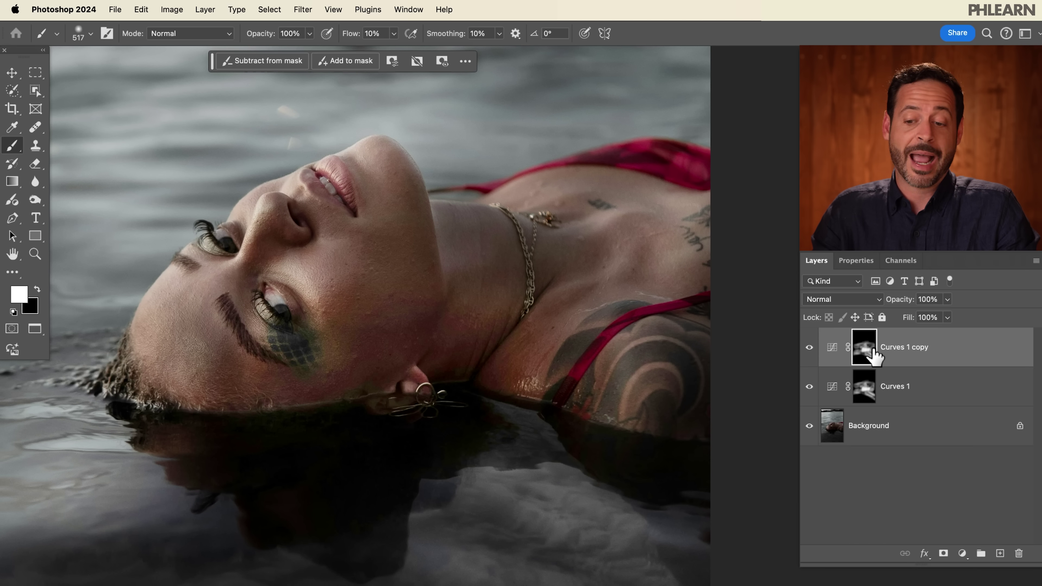
click(140, 9)
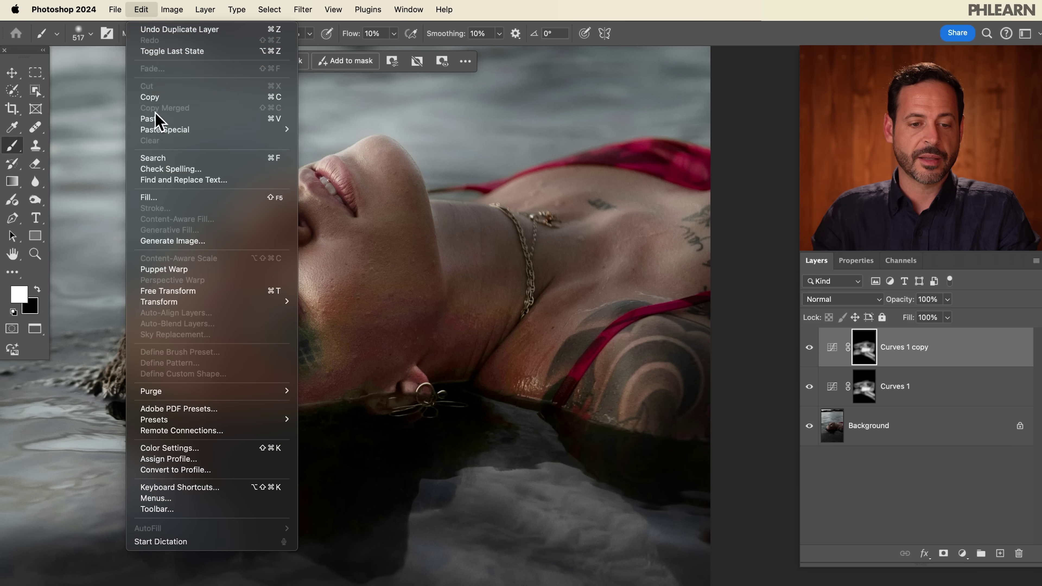
click(166, 198)
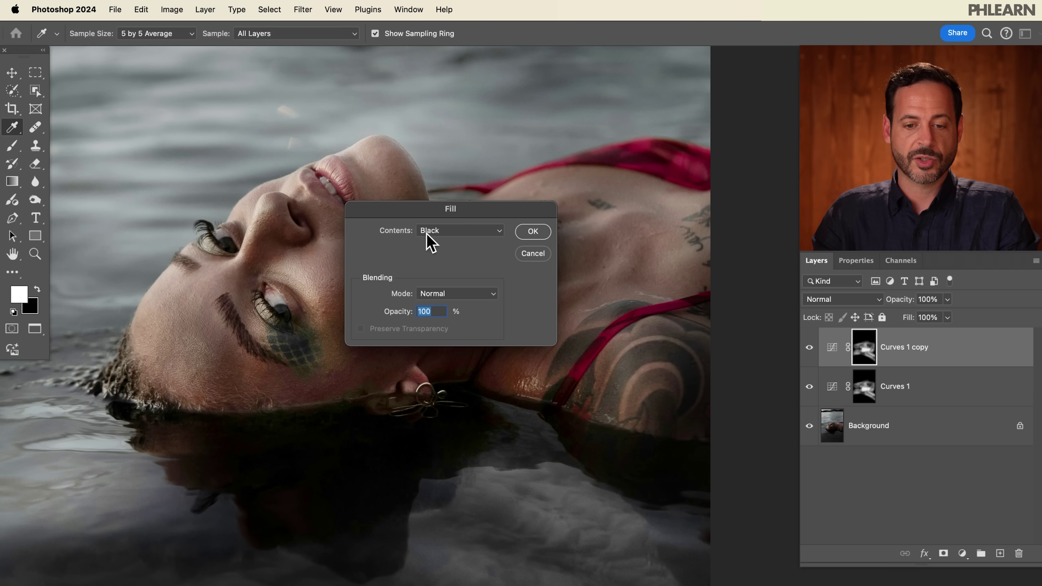
click(533, 238)
key(b)
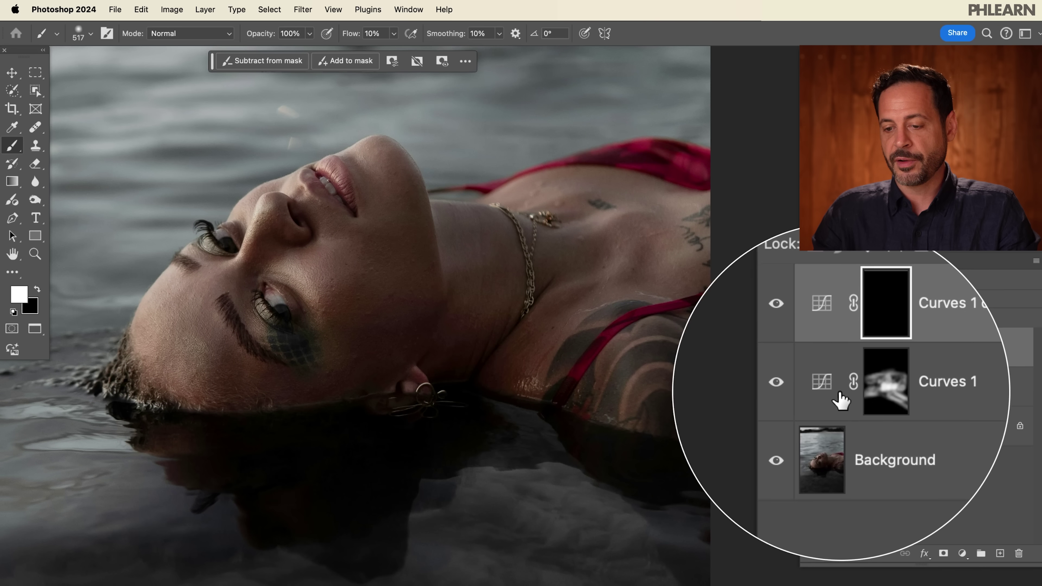
Resize the brush to about 125 px and paint subtle brightening onto the neck skin
drag(554, 280, 419, 300)
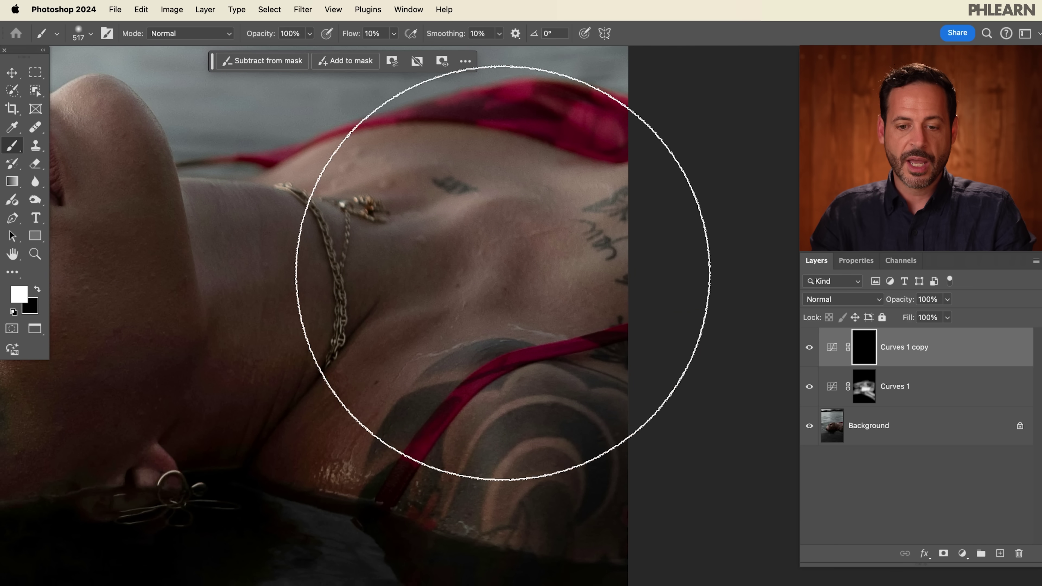
drag(504, 260, 277, 283)
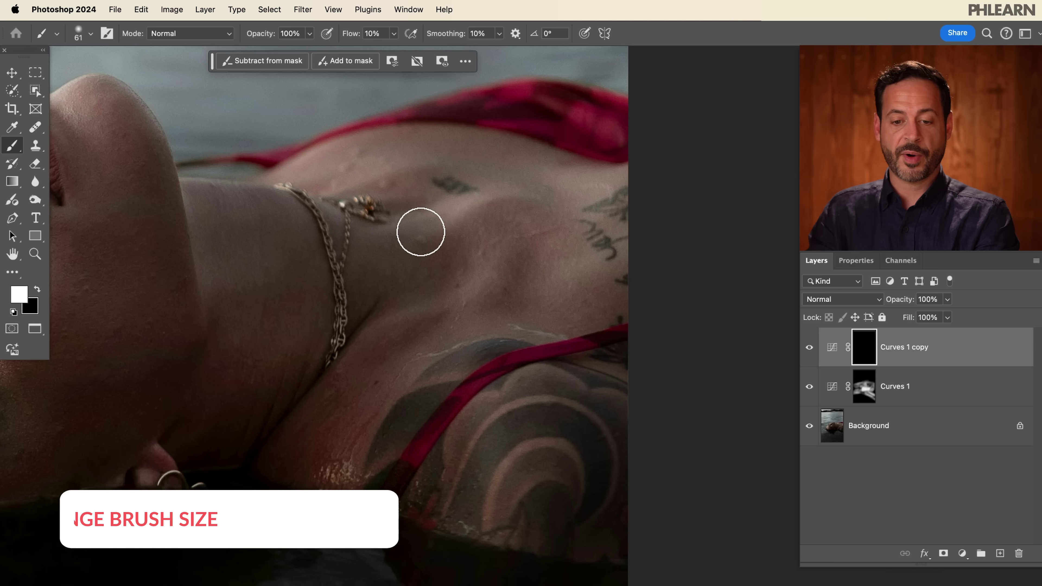
key(bracketright)
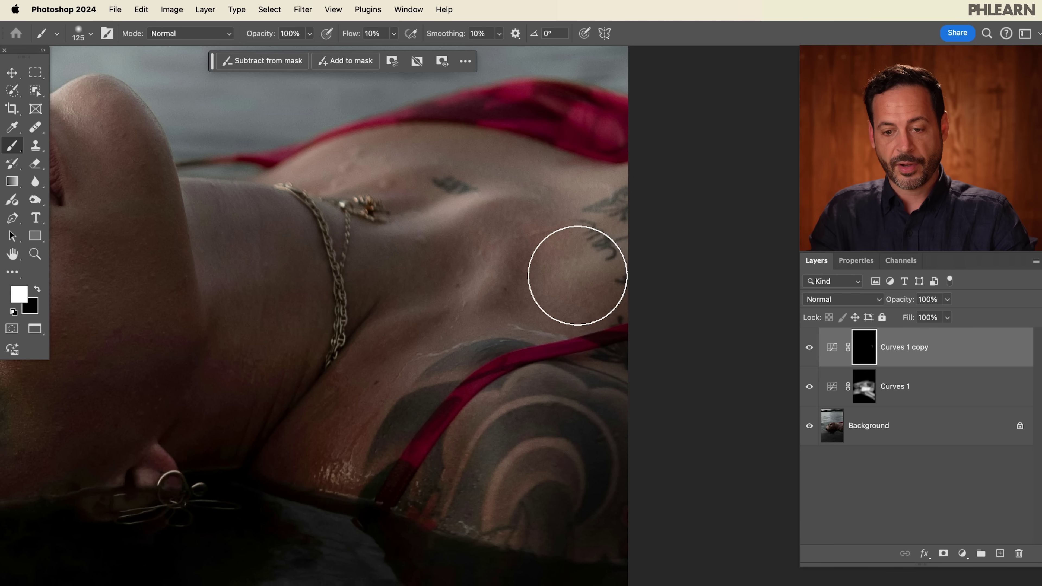
key(bracketright)
key(bracketright)
key(bracketleft)
key(bracketleft)
key(bracketleft)
key(bracketleft)
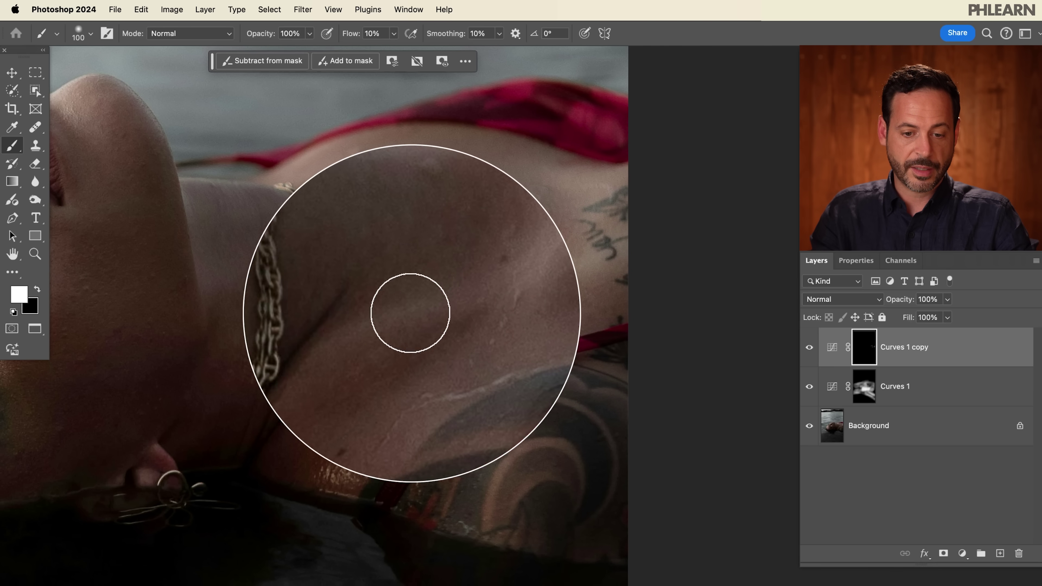
key(bracketleft)
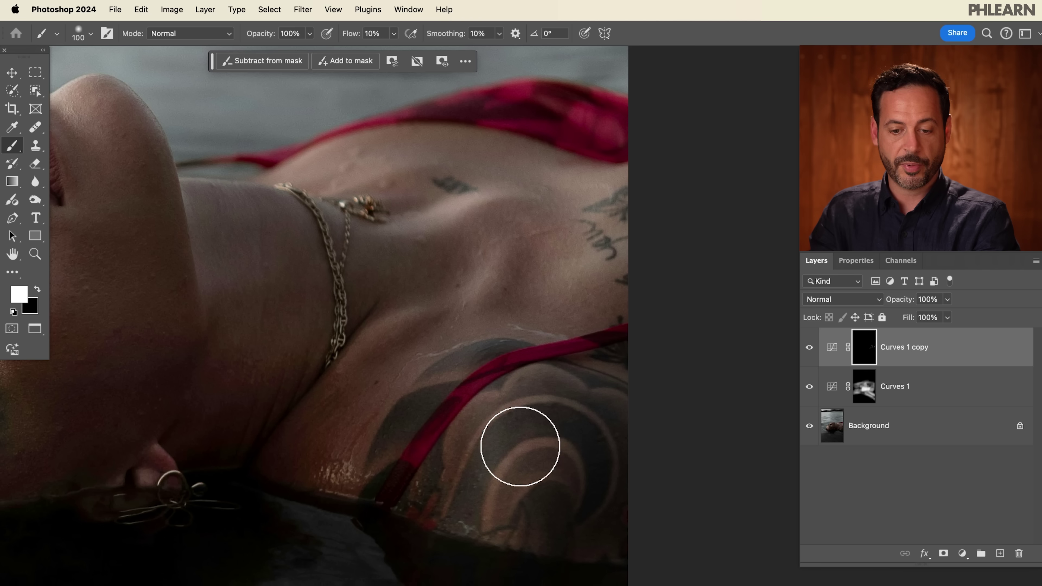
key(bracketright)
key(bracketright)
key(bracketright)
key(bracketright)
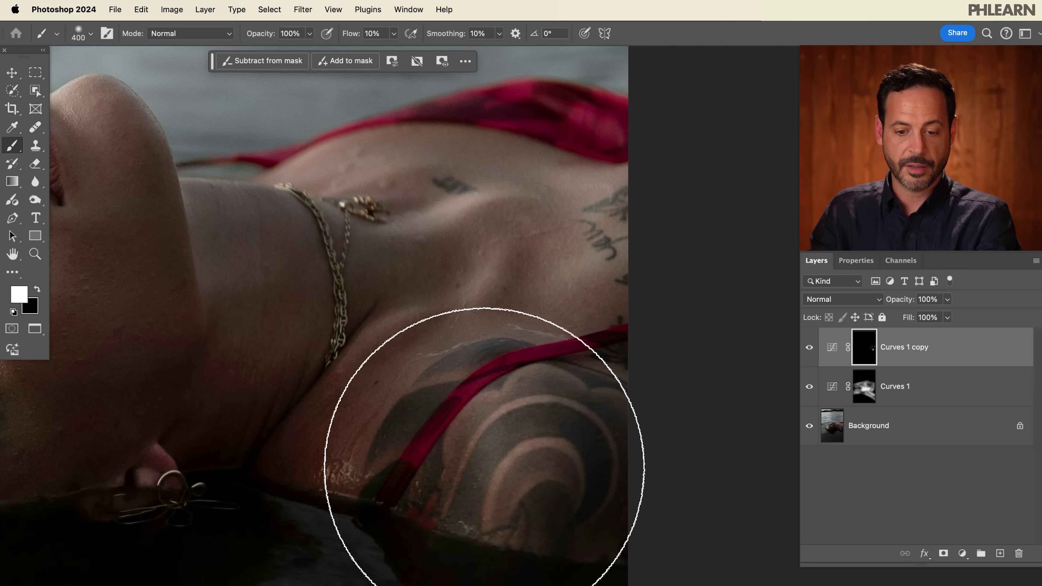
key(bracketleft)
key(bracketleft)
key(bracketleft)
key(bracketleft)
key(bracketleft)
key(bracketleft)
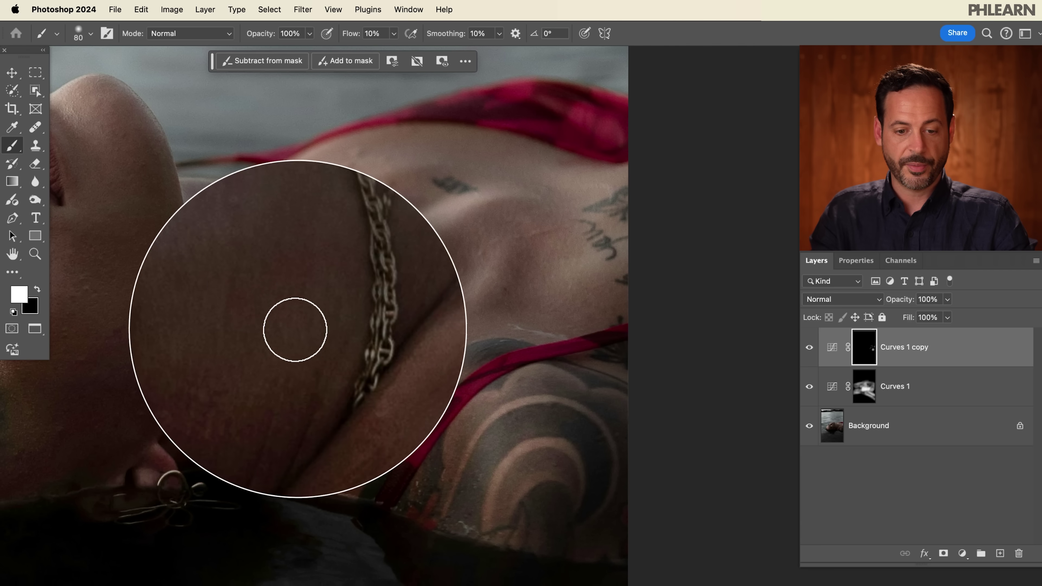
mouse_move(238, 351)
mouse_down()
mouse_move(258, 310)
mouse_move(244, 272)
mouse_move(202, 292)
mouse_up()
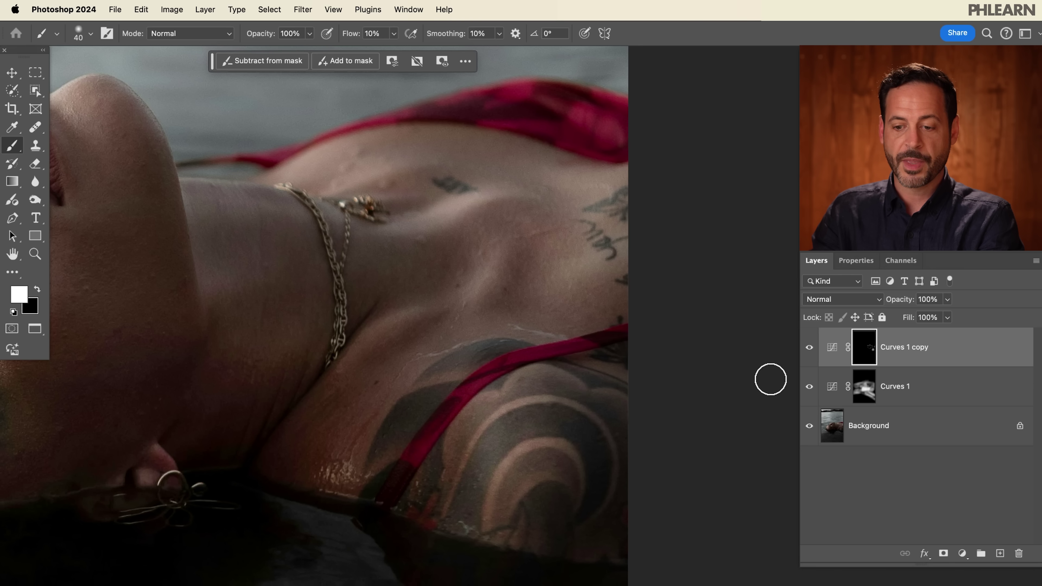
Compare the image with and without Curves 1 copy, then set the brush to 45 and zoom to the face
click(808, 349)
click(808, 348)
click(807, 347)
click(806, 347)
click(807, 348)
click(806, 348)
key(bracketright)
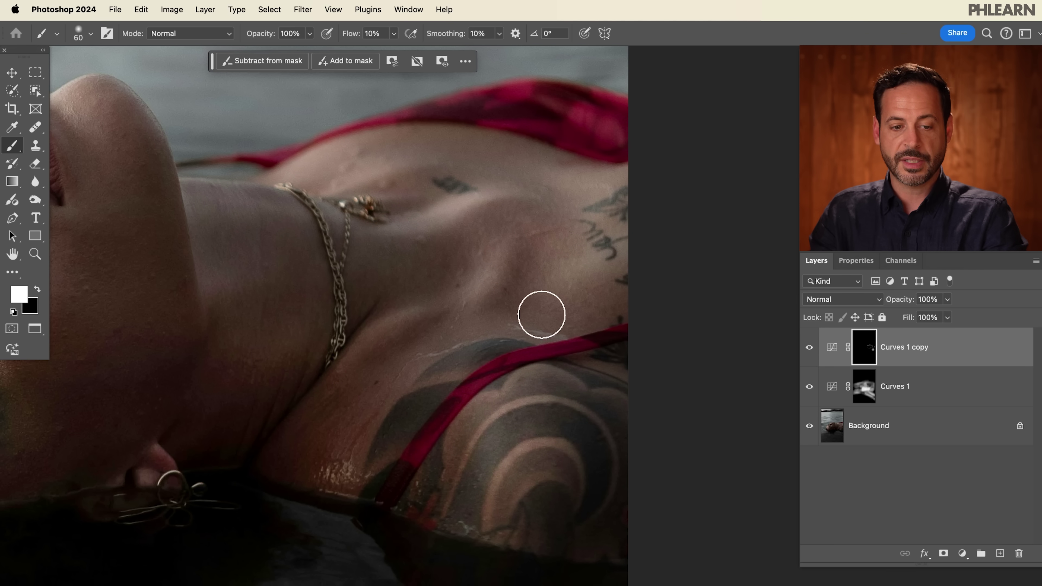
drag(225, 293, 605, 334)
mouse_move(418, 310)
mouse_down()
mouse_move(442, 323)
mouse_move(487, 396)
mouse_up()
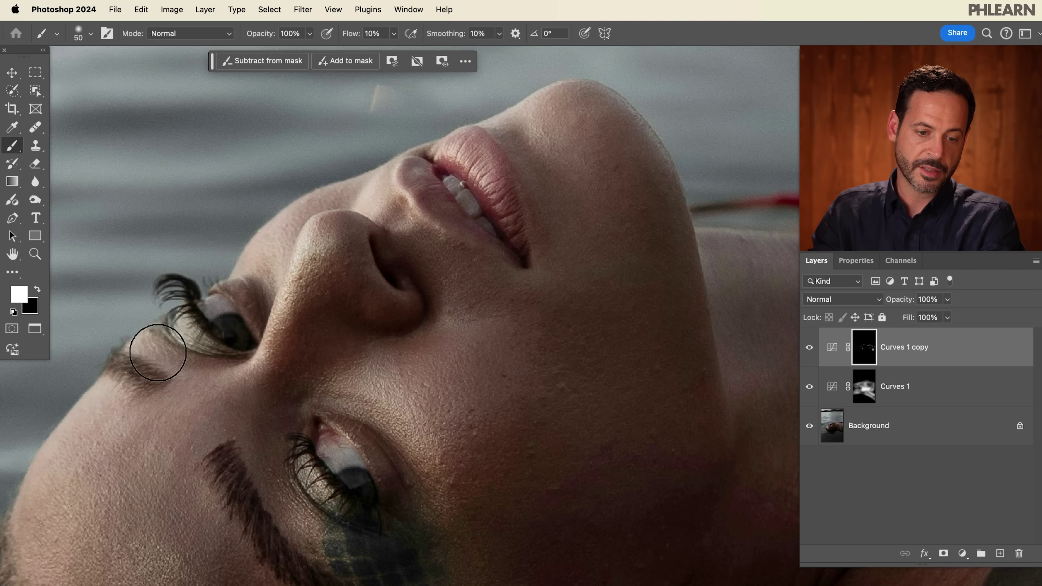
Frame the cheek and jawline and compare the face with Curves 1 copy on and off
drag(404, 449, 429, 244)
drag(328, 379, 352, 356)
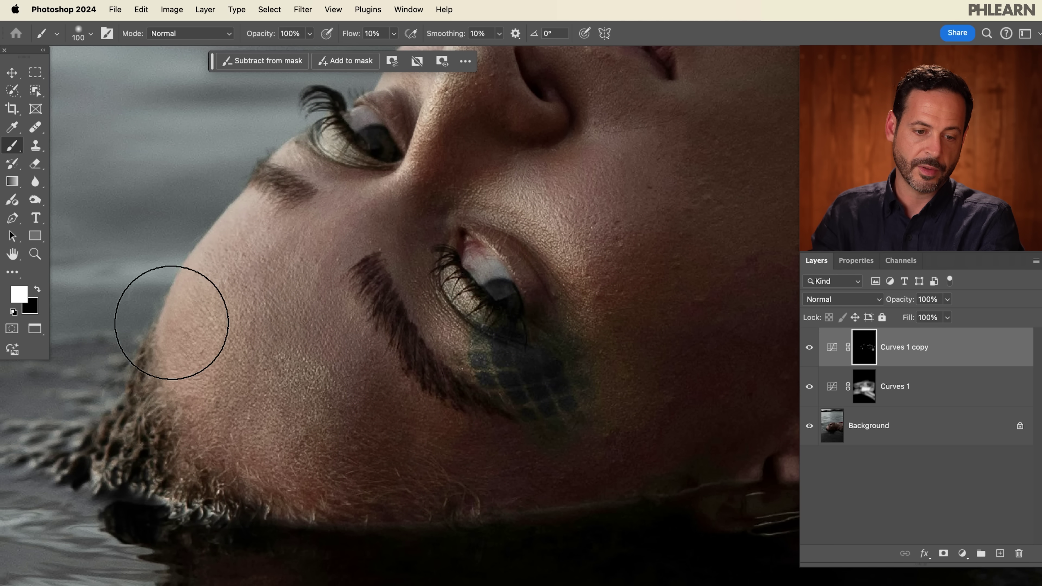
drag(426, 223, 335, 388)
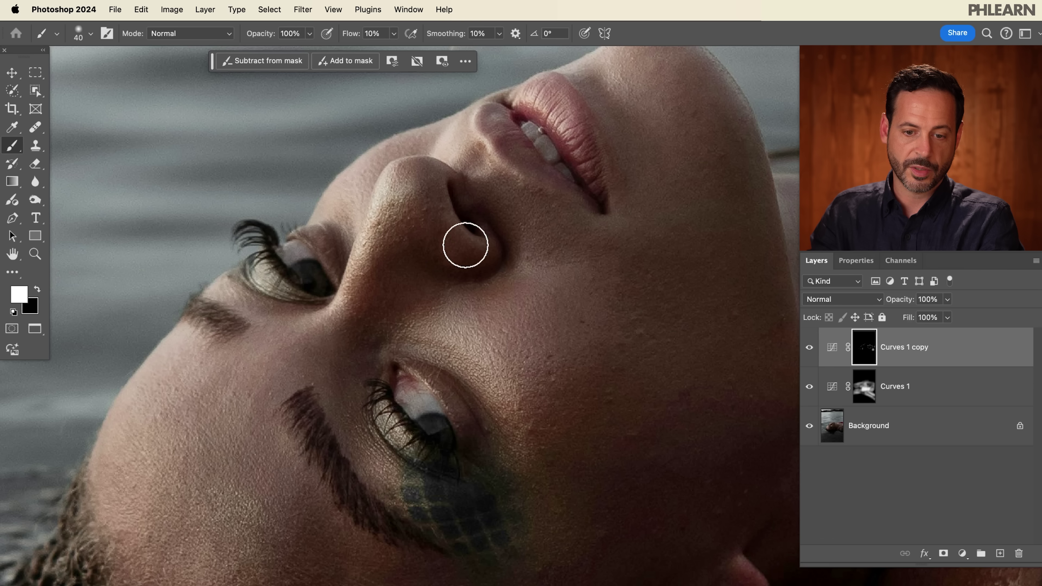
drag(599, 318, 552, 307)
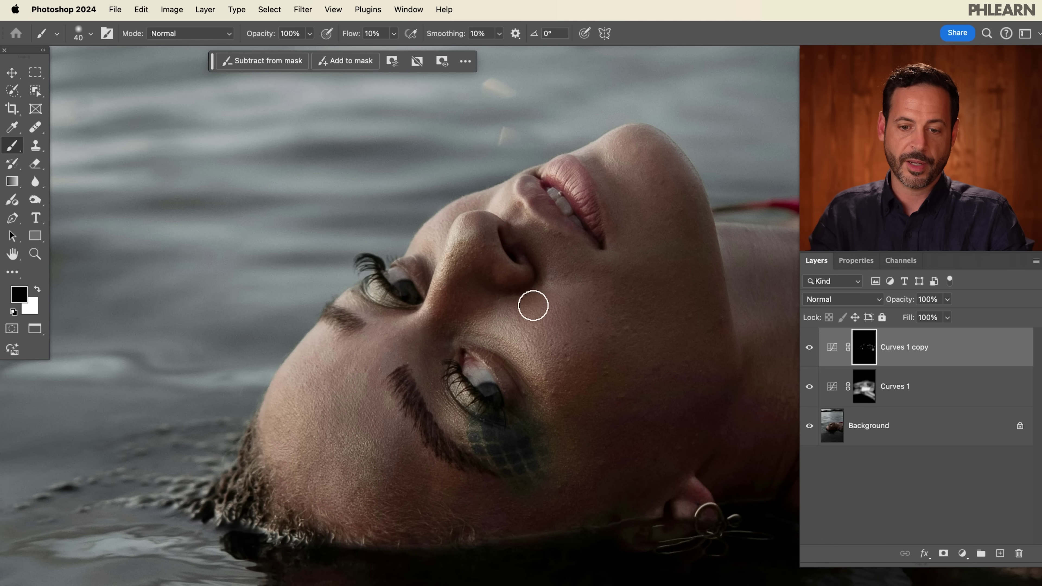
drag(586, 344, 530, 349)
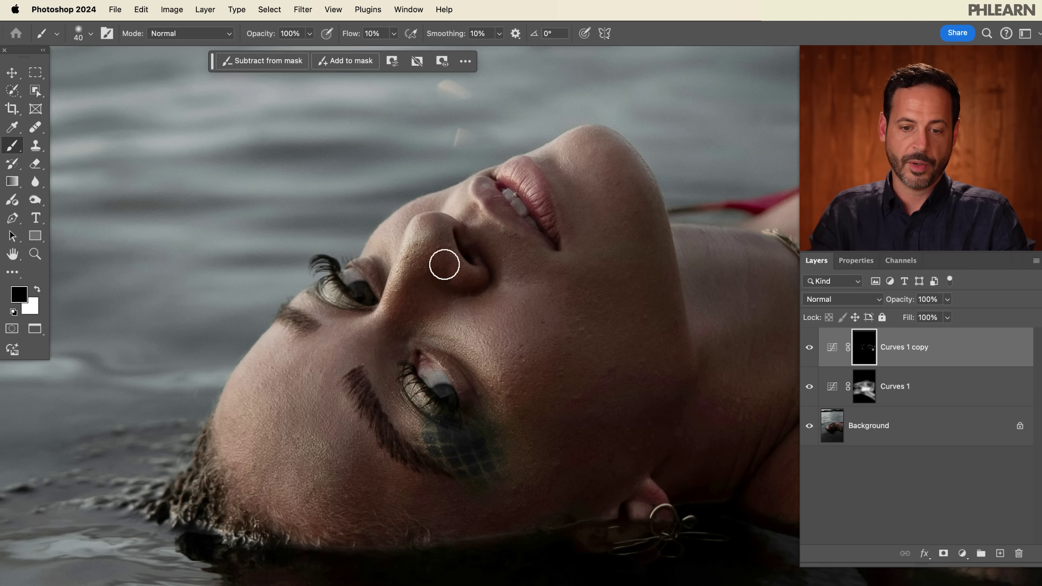
click(809, 347)
click(809, 347)
click(809, 347)
click(804, 347)
click(804, 347)
click(805, 347)
click(805, 347)
click(805, 348)
Compare the neck and chest with Curves 1 copy toggled, briefly hiding both Curves layers
drag(674, 349, 522, 328)
click(805, 347)
click(805, 347)
click(806, 348)
click(806, 348)
click(805, 348)
click(806, 347)
click(806, 348)
click(805, 348)
drag(806, 347, 809, 387)
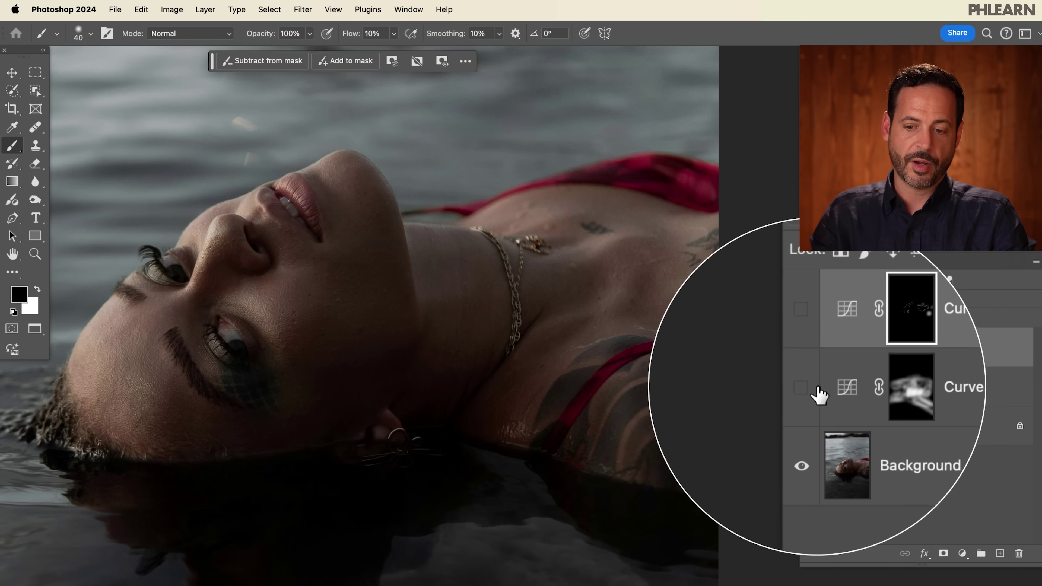
click(809, 386)
mouse_move(639, 368)
mouse_down()
mouse_move(611, 374)
mouse_move(637, 361)
mouse_up()
drag(540, 386, 592, 380)
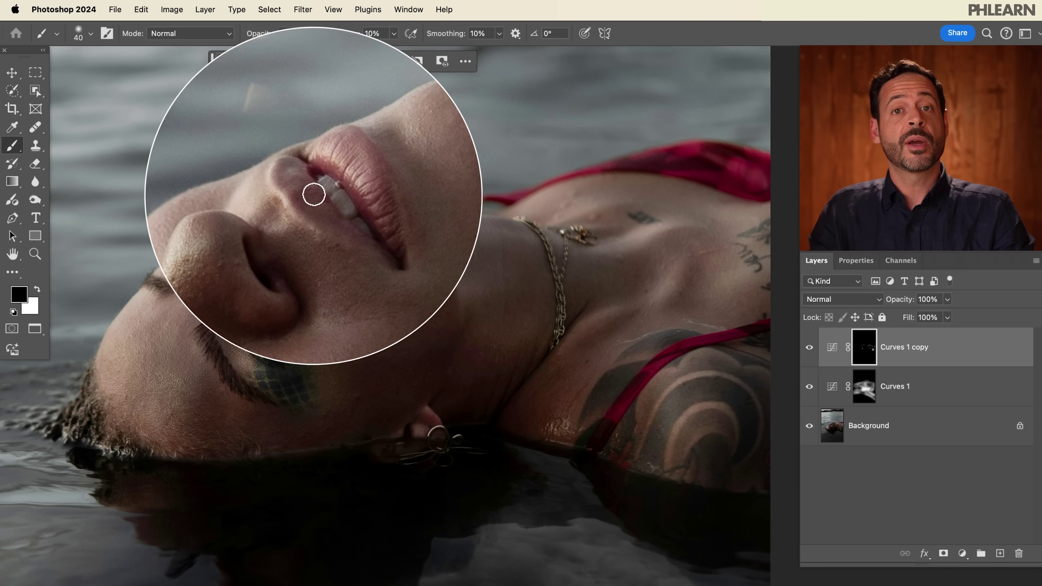
click(204, 9)
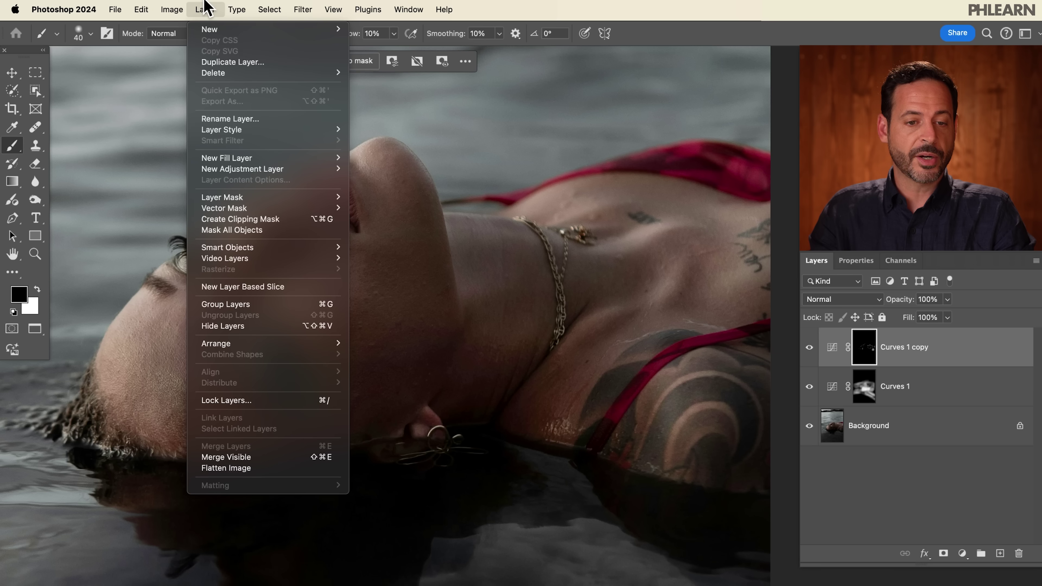
Add a Curves 2 adjustment layer with the midpoint raised to brighten the midtones
mouse_move(271, 169)
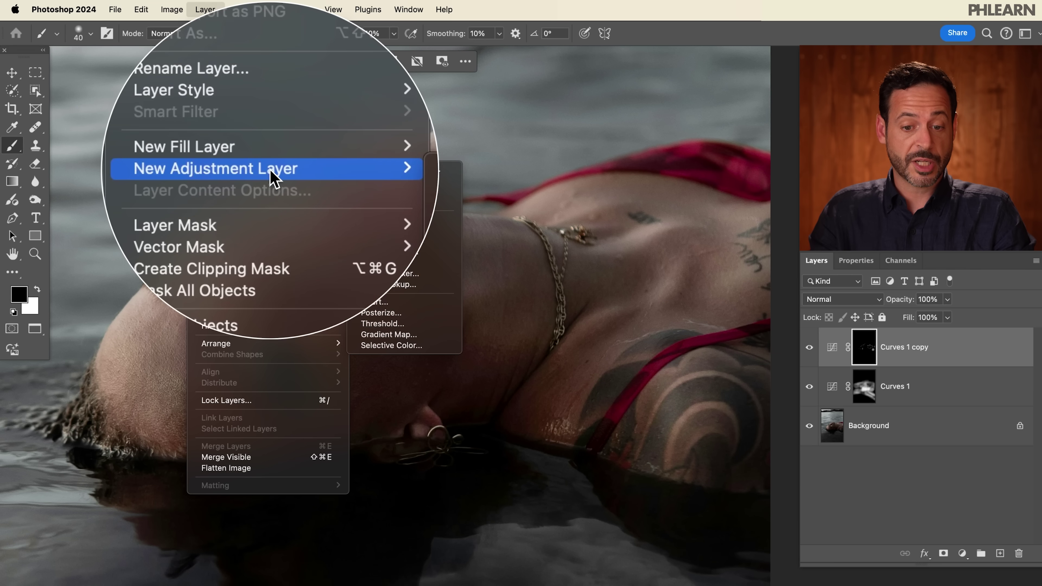
click(404, 197)
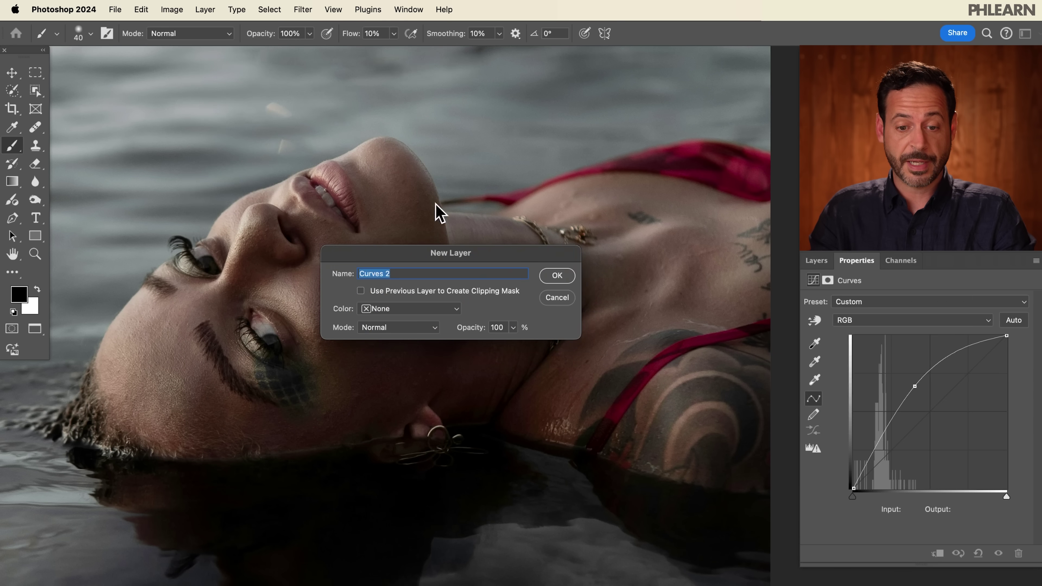
click(568, 280)
drag(925, 412, 915, 395)
Hide the earlier Curves 1 layers and invert the Curves 2 mask to black
click(818, 263)
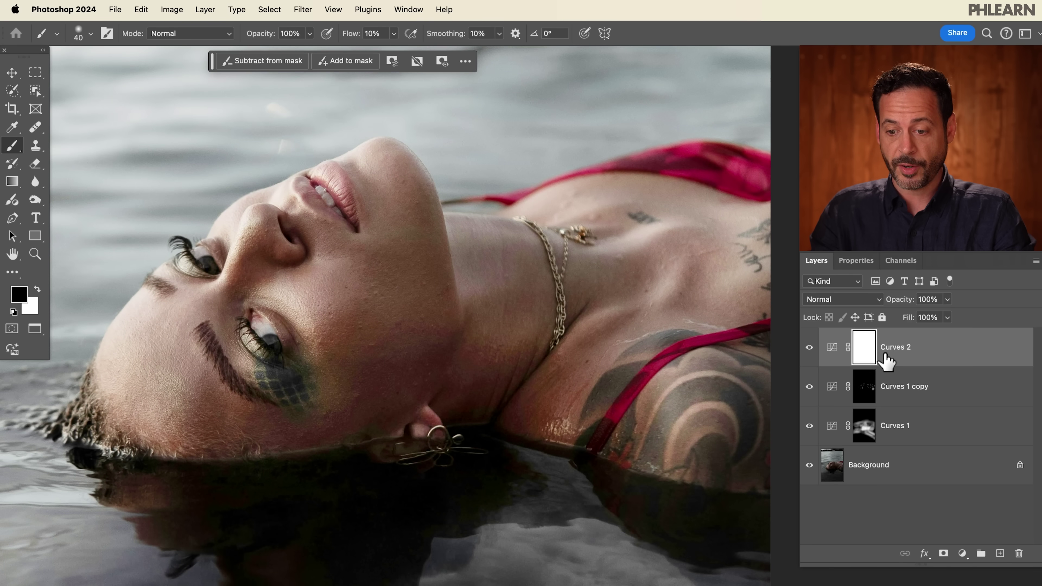
click(809, 425)
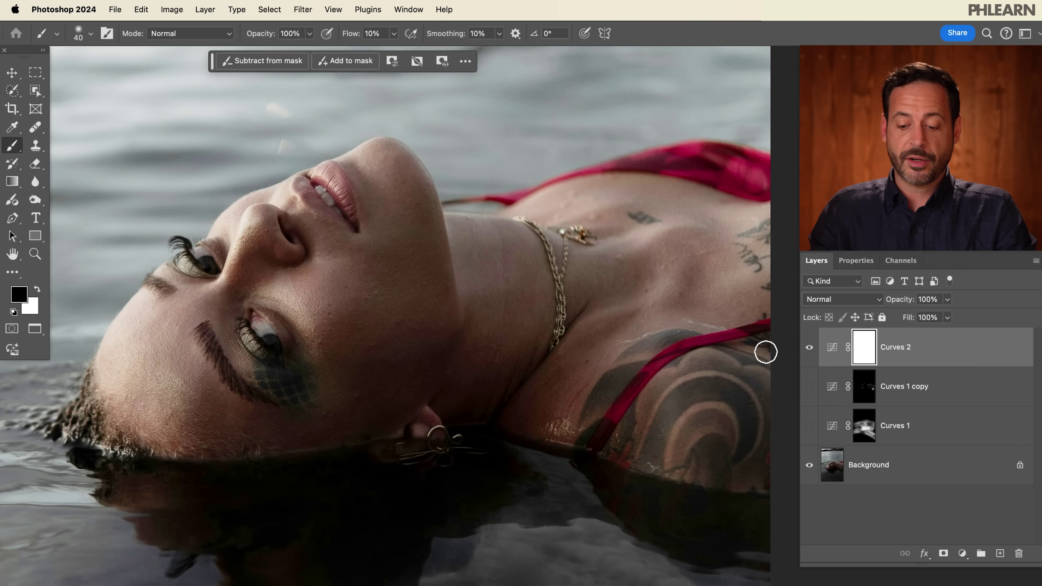
key(super+i)
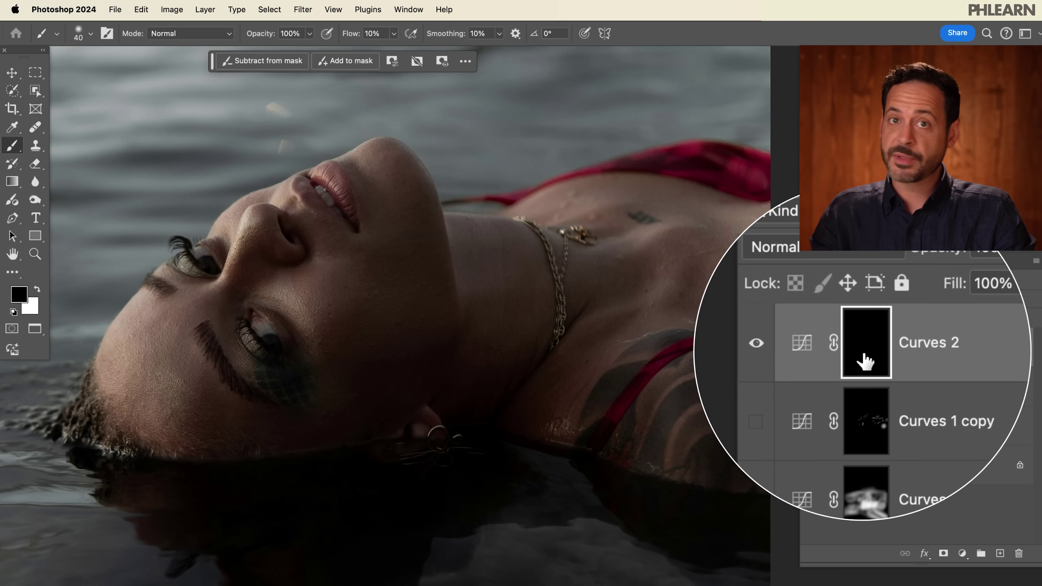
With a ~221 px white brush, paint the Curves 2 mask over cheek, nose, lips, neck, chest and shoulder
drag(217, 282, 287, 450)
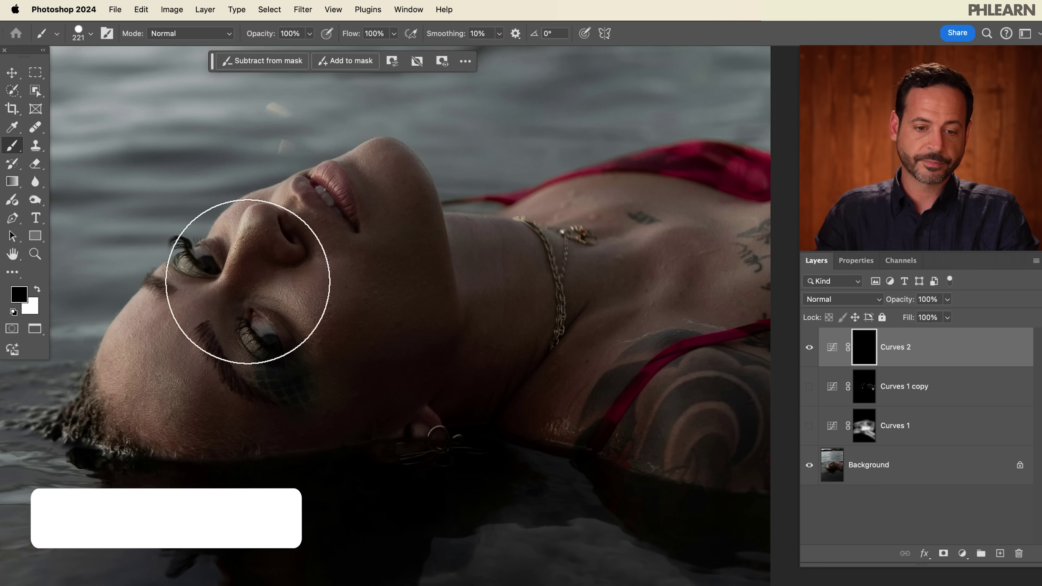
key(x)
mouse_move(210, 309)
mouse_down()
mouse_move(254, 333)
mouse_move(328, 221)
mouse_move(389, 240)
mouse_move(347, 274)
mouse_move(374, 297)
mouse_move(190, 401)
mouse_move(230, 439)
mouse_move(161, 333)
mouse_move(182, 407)
mouse_move(348, 186)
mouse_move(196, 309)
mouse_up()
mouse_move(245, 389)
mouse_down()
mouse_move(477, 251)
mouse_move(673, 233)
mouse_move(756, 198)
mouse_move(639, 205)
mouse_move(639, 167)
mouse_move(543, 316)
mouse_move(454, 328)
mouse_move(447, 379)
mouse_move(279, 402)
mouse_move(407, 388)
mouse_move(611, 408)
mouse_move(732, 391)
mouse_move(647, 251)
mouse_move(733, 298)
mouse_move(515, 374)
mouse_up()
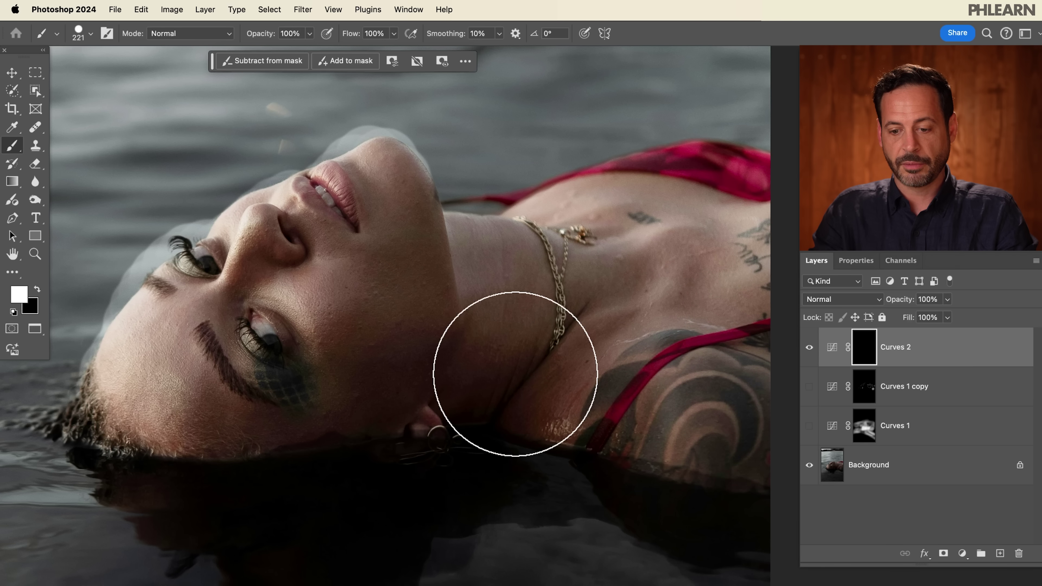
mouse_move(663, 438)
mouse_down()
mouse_move(791, 461)
mouse_move(522, 329)
mouse_up()
drag(431, 333, 410, 333)
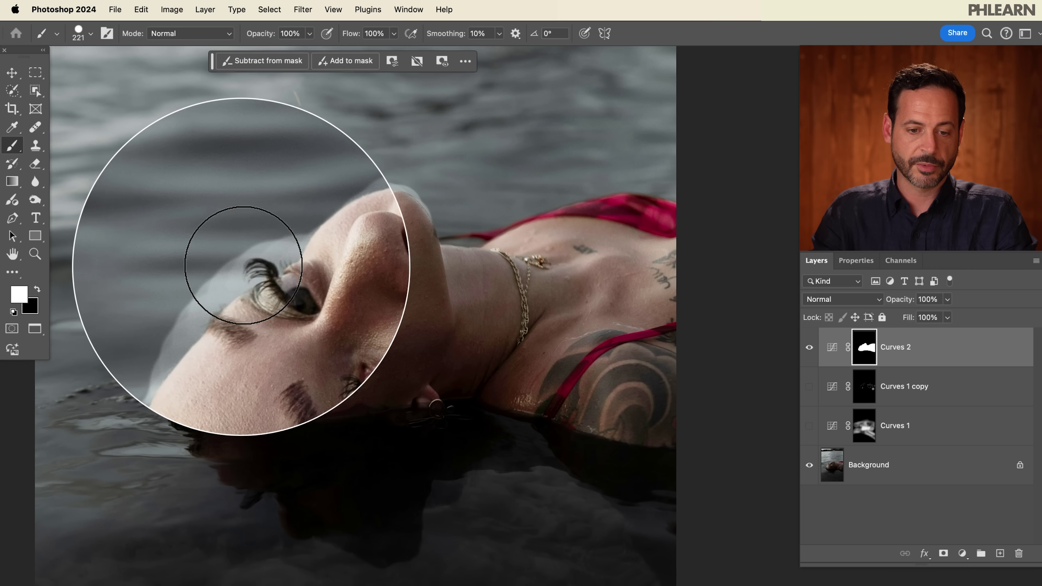
drag(523, 413, 516, 374)
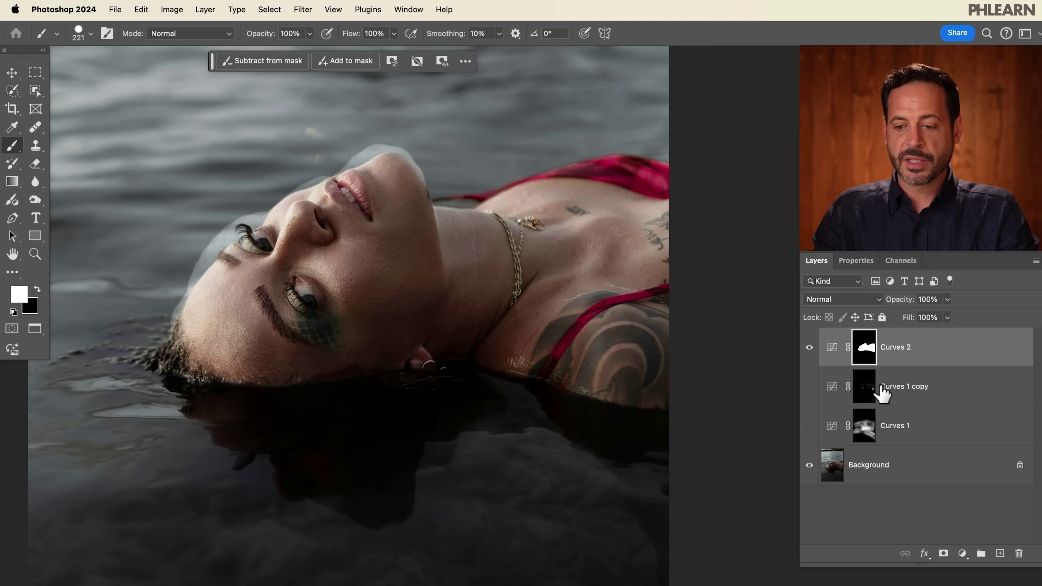
Toggle Curves 2 on and off to compare, then open its Layer Style blending options
click(808, 347)
click(809, 347)
click(809, 347)
click(808, 347)
click(809, 347)
click(808, 347)
click(809, 347)
click(809, 347)
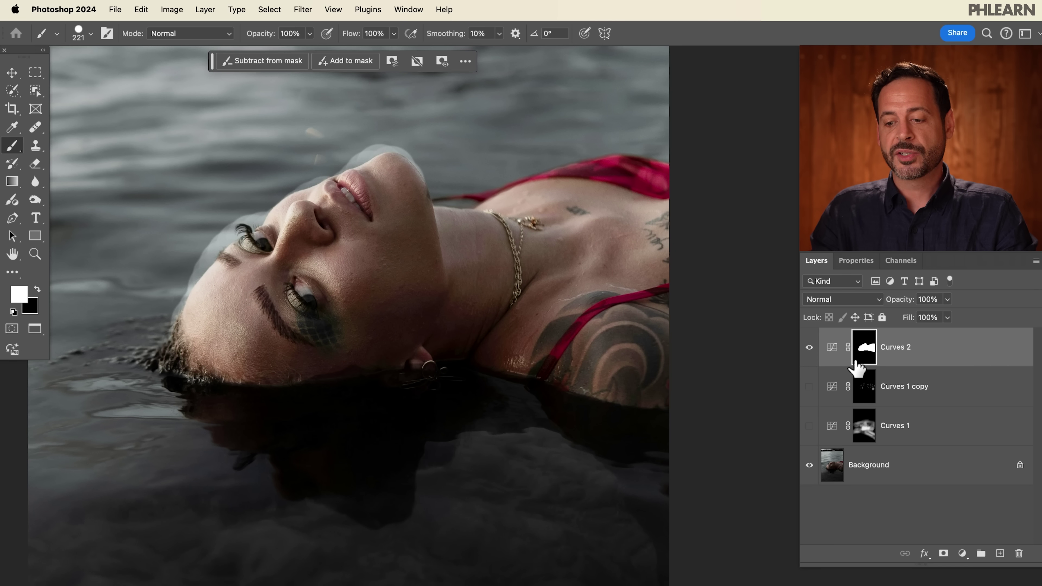
double_click(943, 355)
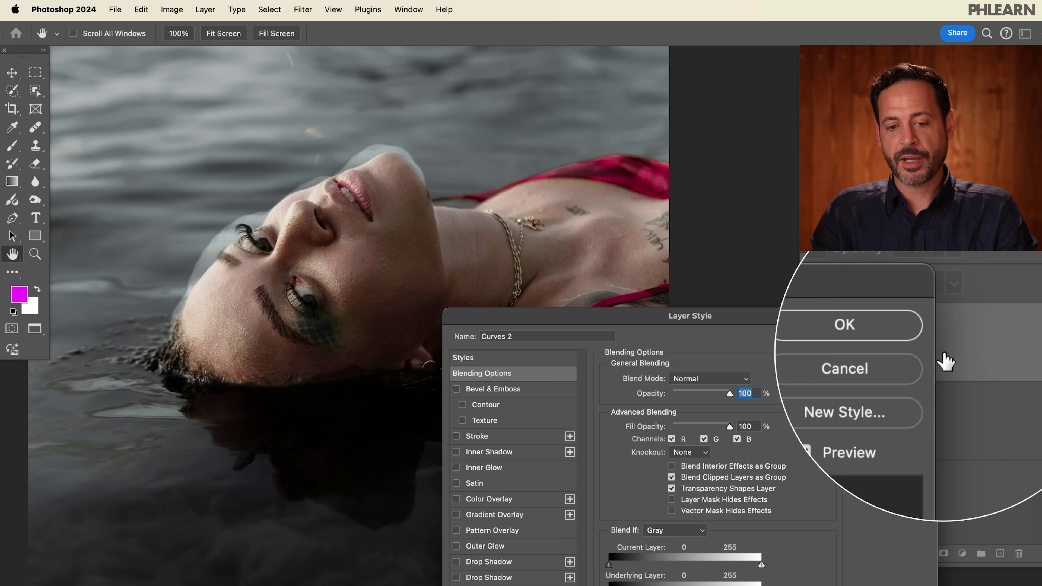
Split the Underlying Layer shadow slider in Curves 2's Blend If to 0/141 and apply
drag(697, 322, 344, 139)
drag(606, 265, 779, 296)
drag(382, 140, 279, 107)
drag(160, 111, 282, 114)
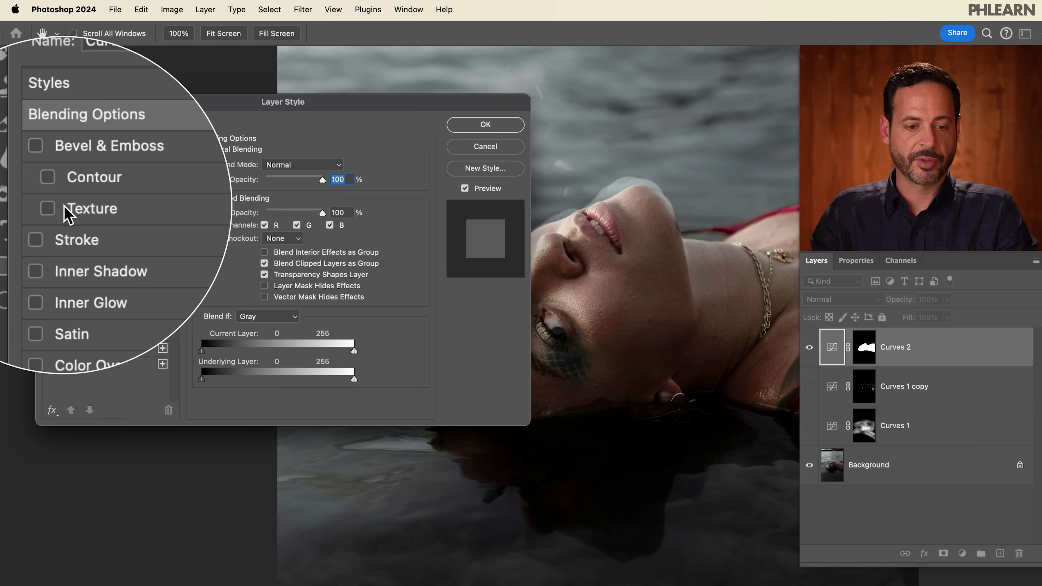
drag(288, 109, 116, 78)
drag(576, 285, 491, 232)
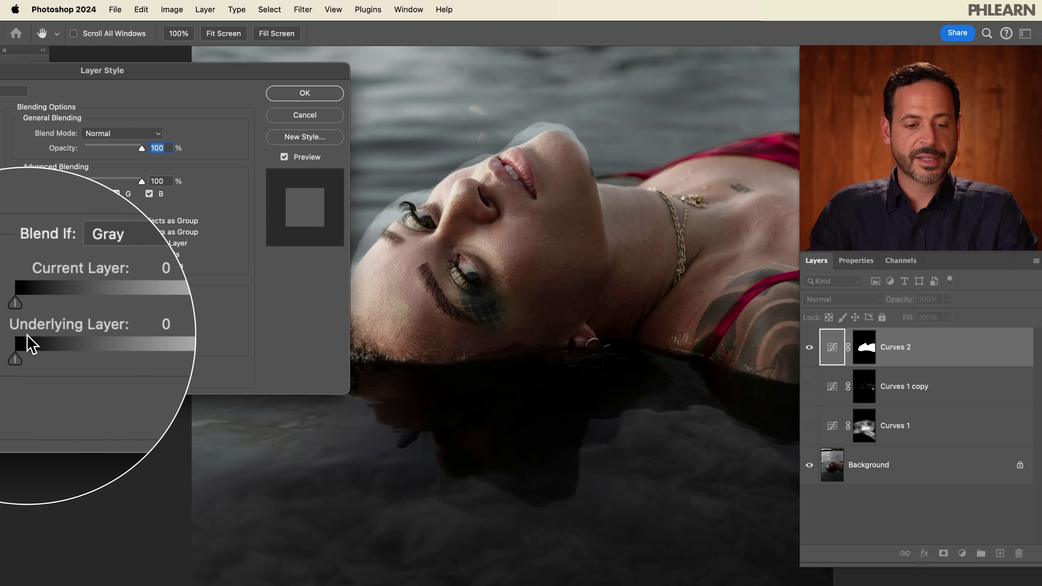
mouse_move(19, 351)
mouse_down()
mouse_move(38, 349)
mouse_move(19, 349)
mouse_up()
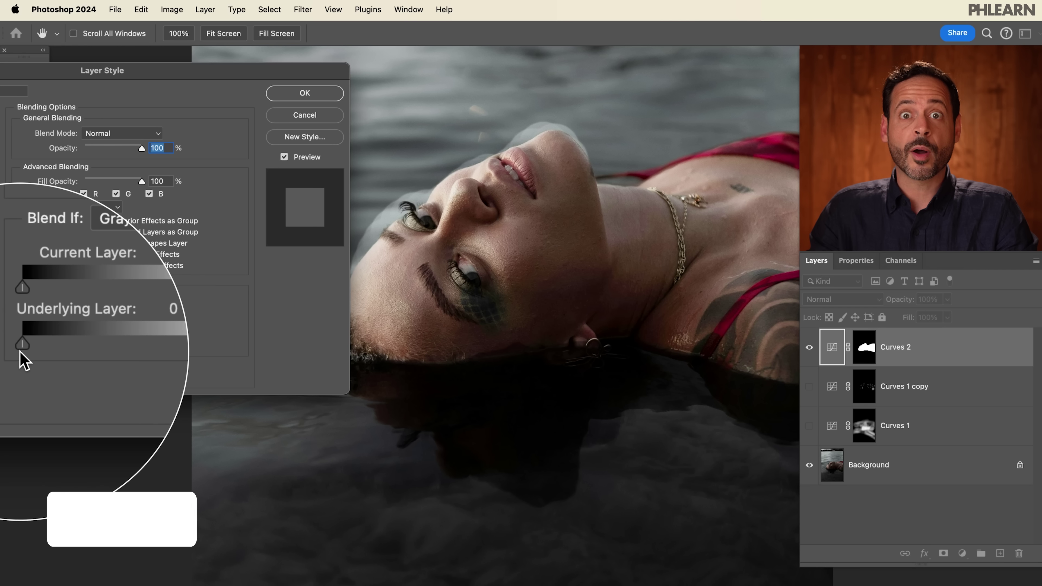
drag(21, 350, 44, 350)
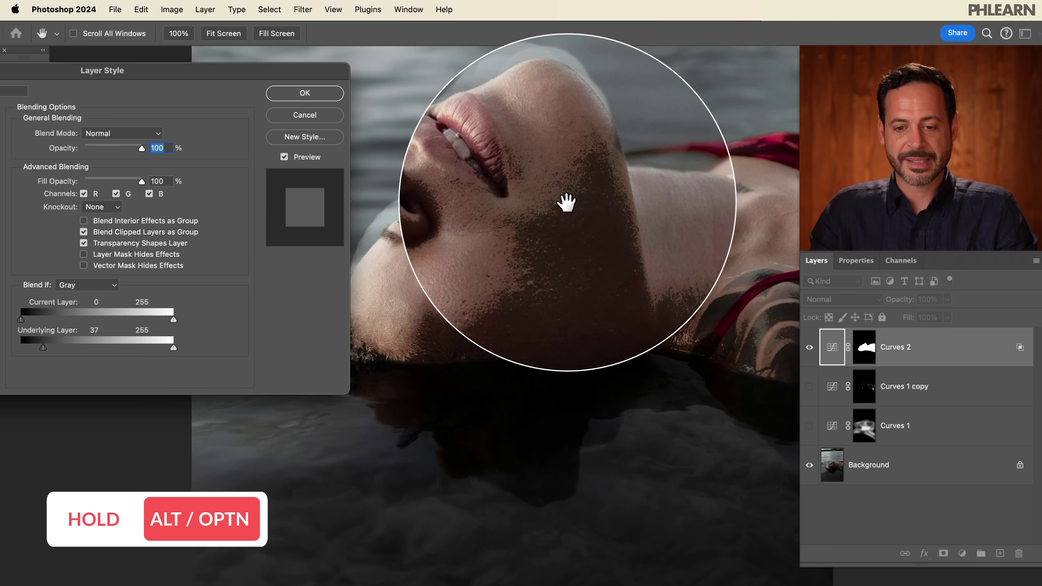
drag(44, 351, 18, 351)
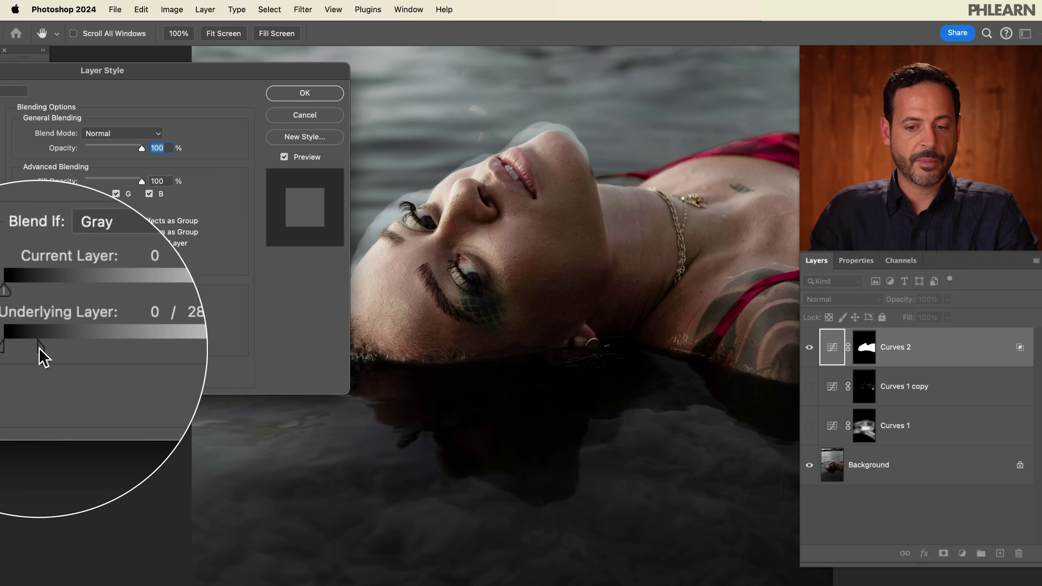
drag(55, 357, 105, 348)
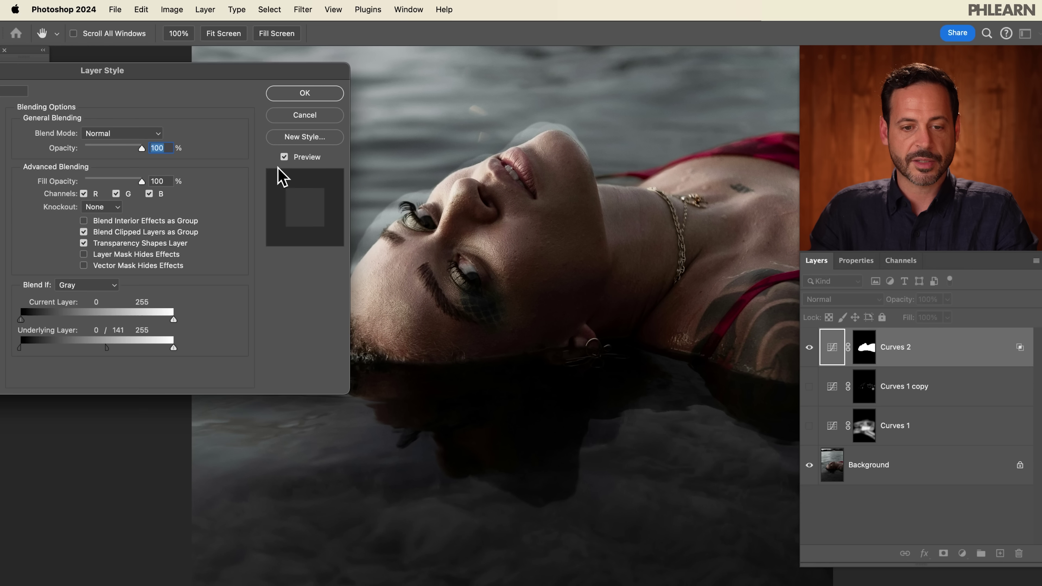
click(318, 97)
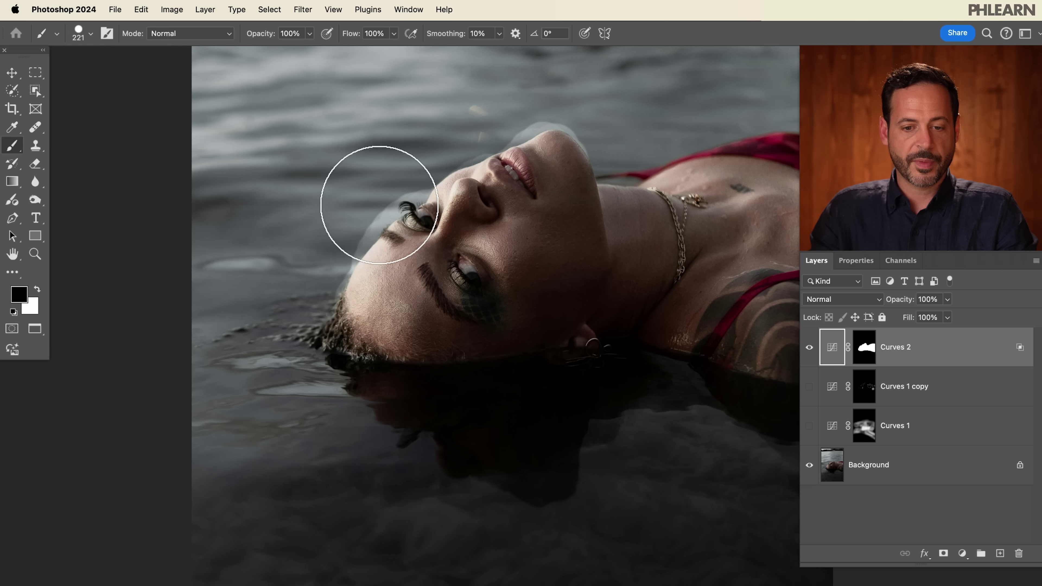
drag(385, 212, 384, 205)
key(alt+shift+super+n)
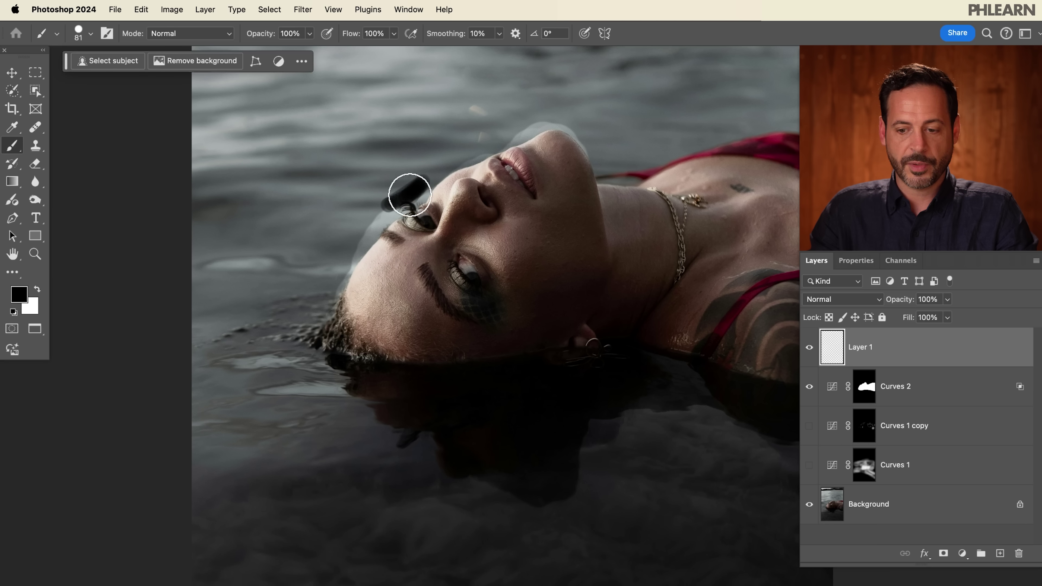
key(Delete)
click(866, 348)
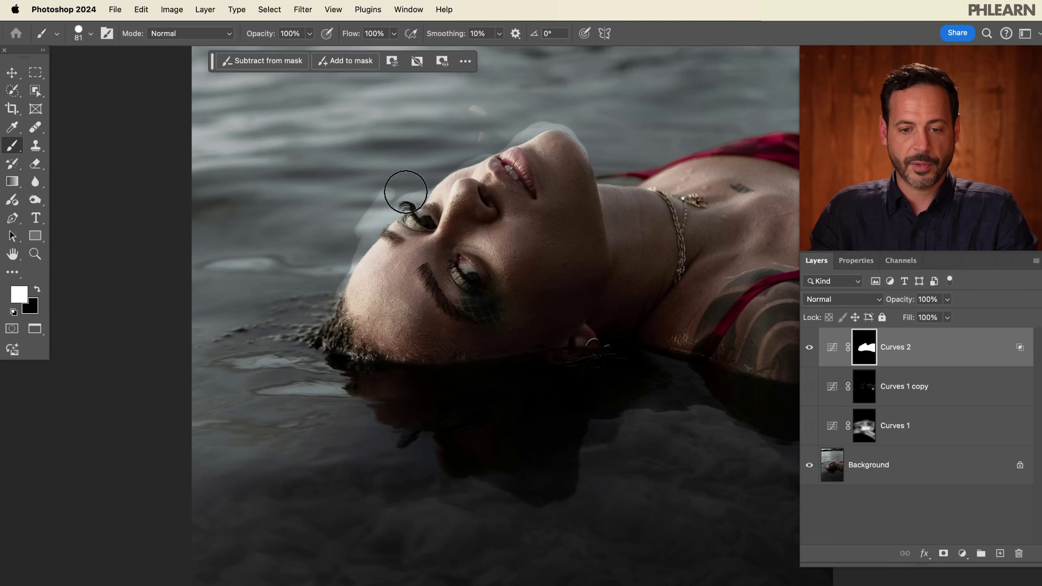
mouse_move(402, 187)
mouse_down()
mouse_move(395, 209)
mouse_move(410, 190)
mouse_up()
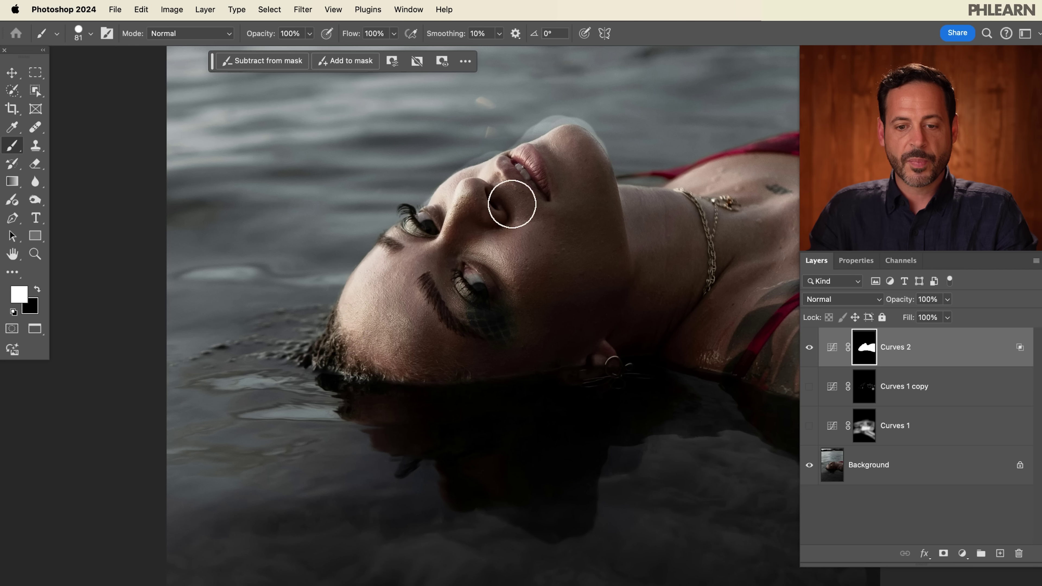
key(x)
scroll(403, 185, right, 3)
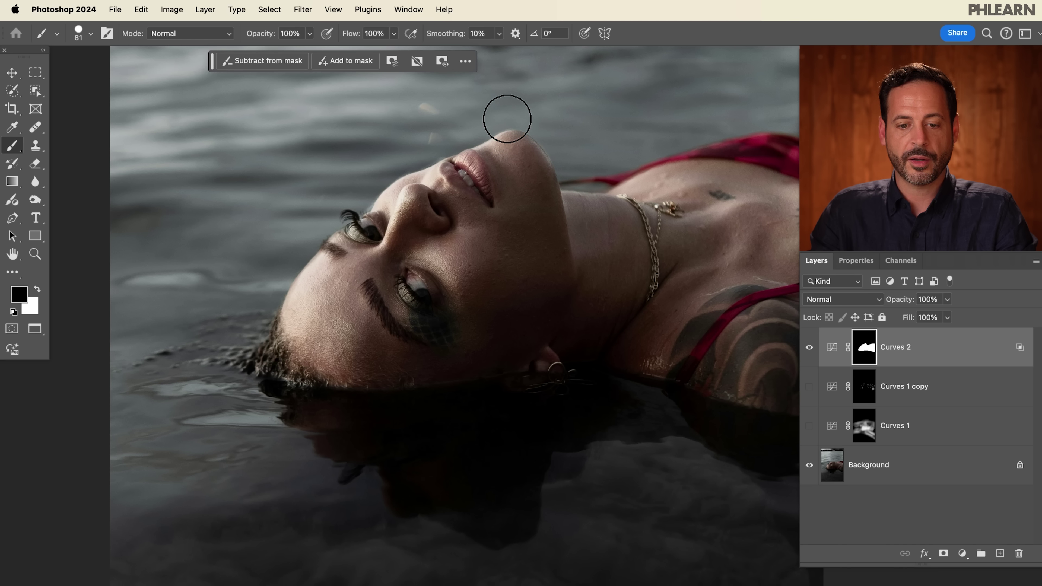
drag(546, 252, 497, 249)
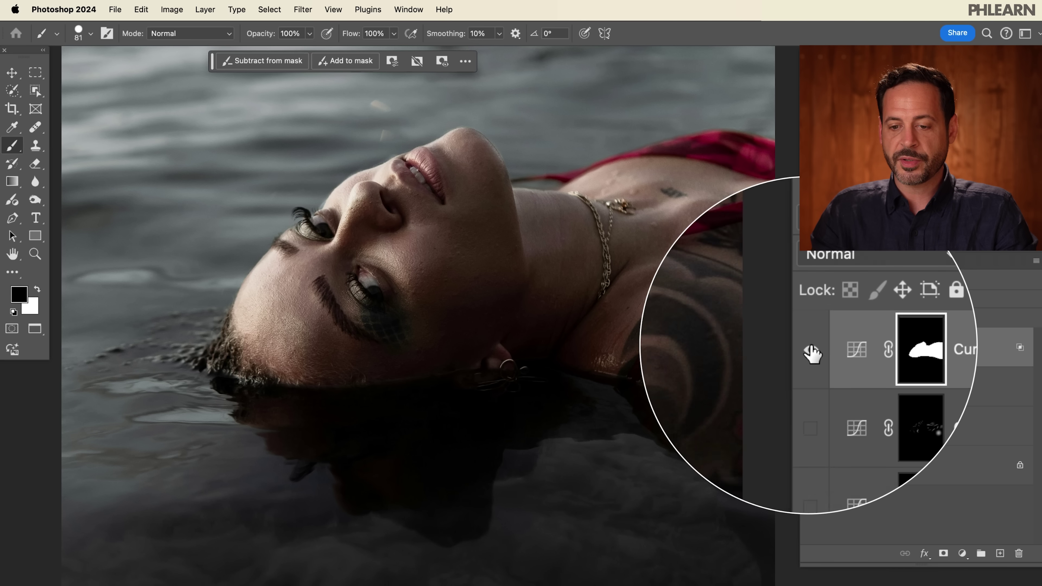
click(809, 347)
click(809, 348)
drag(681, 361, 553, 360)
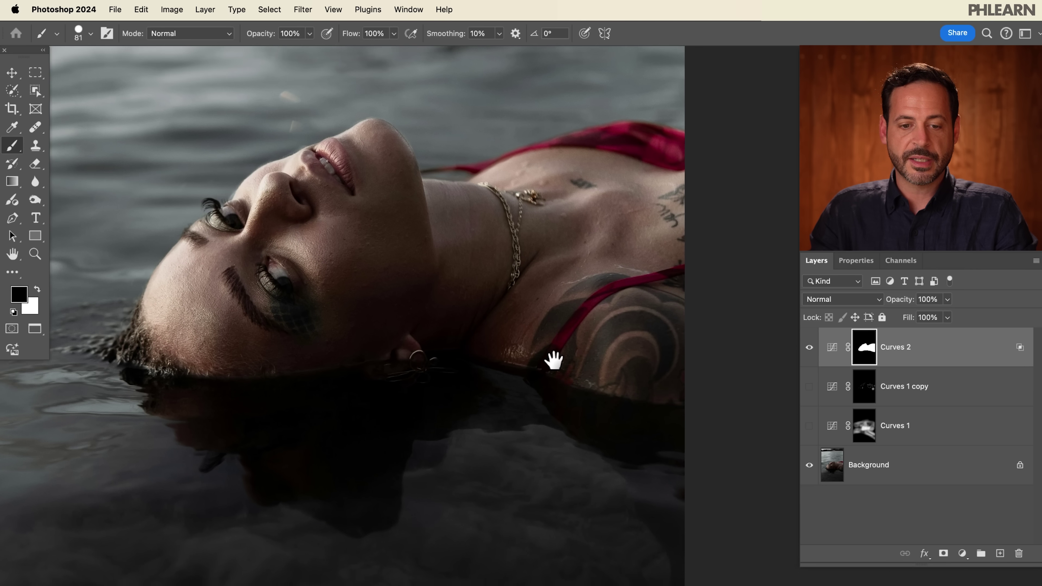
click(808, 347)
click(809, 348)
click(809, 348)
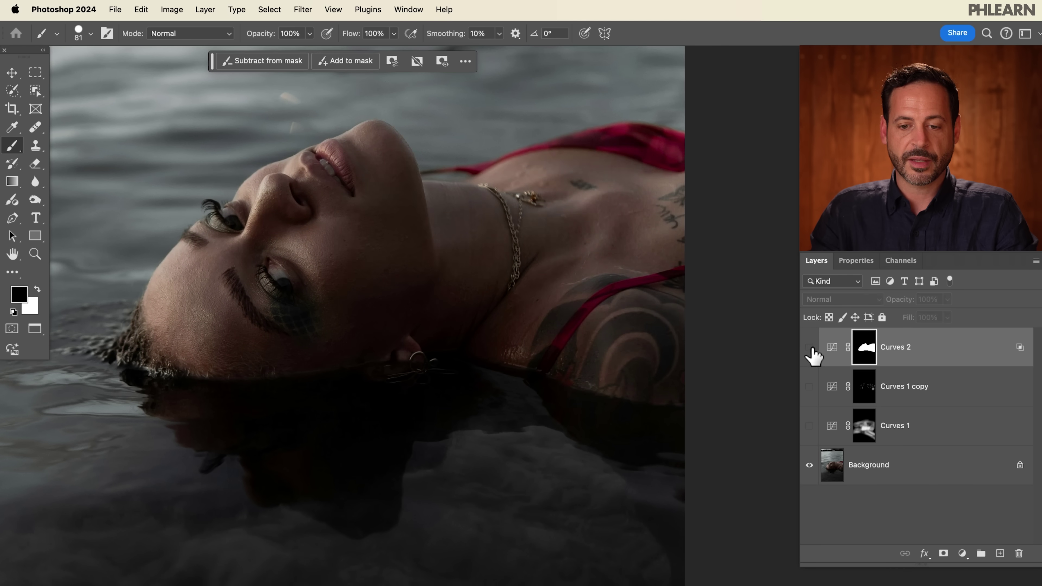
click(808, 348)
drag(557, 334, 529, 354)
drag(529, 355, 644, 350)
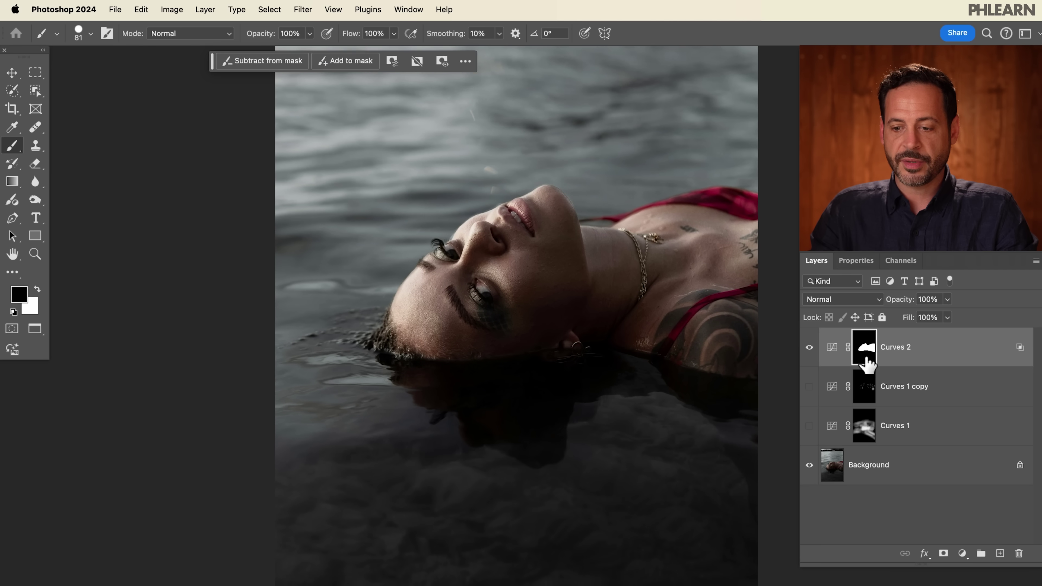
Widen Curves 2's Underlying Layer Blend If split to 68/184 and apply it
double_click(962, 350)
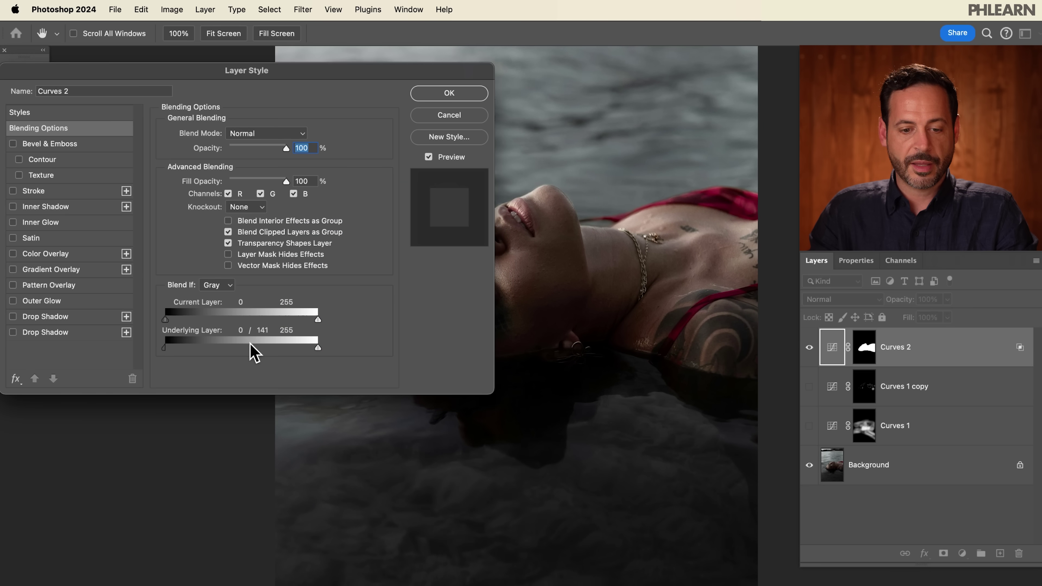
drag(565, 313, 649, 305)
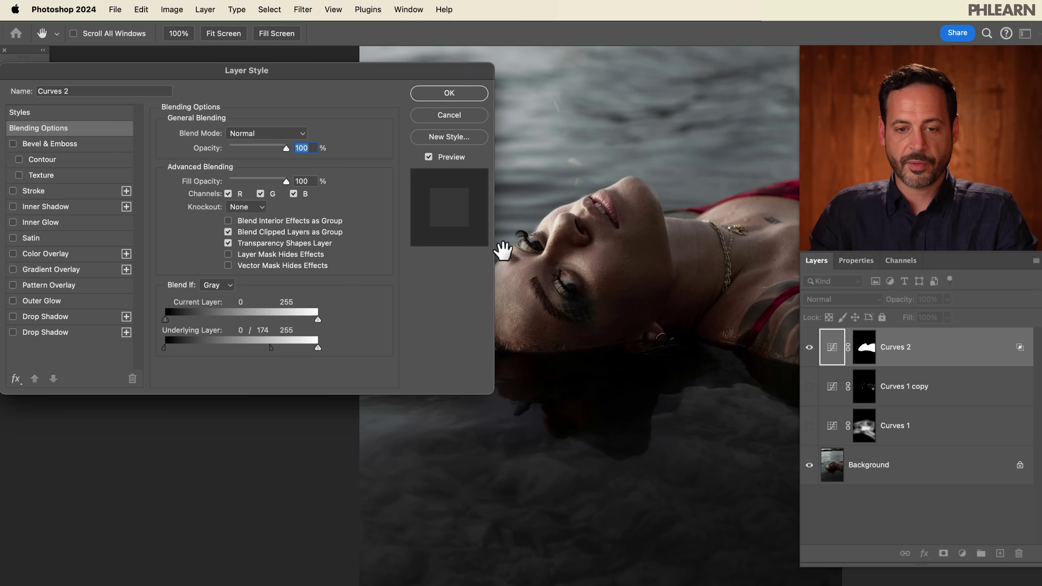
drag(396, 67, 287, 62)
mouse_move(166, 351)
mouse_down()
mouse_move(197, 344)
mouse_move(152, 341)
mouse_up()
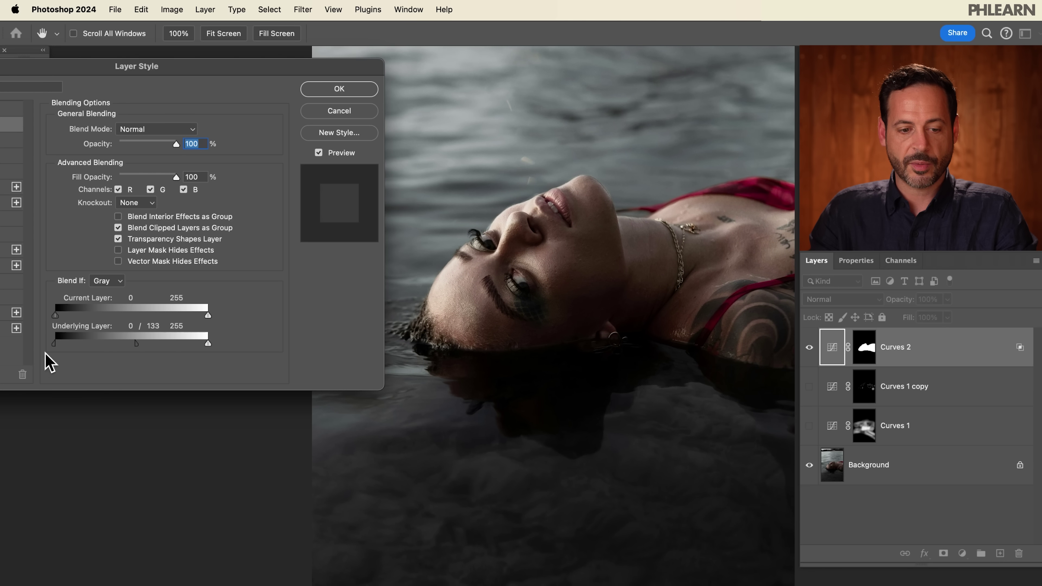
drag(68, 345, 113, 344)
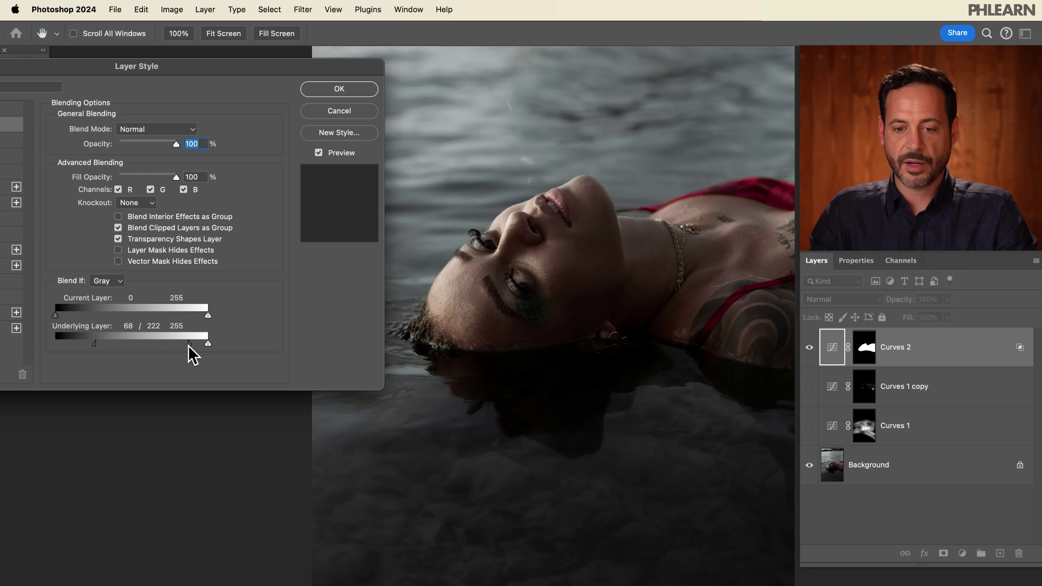
drag(80, 347, 99, 343)
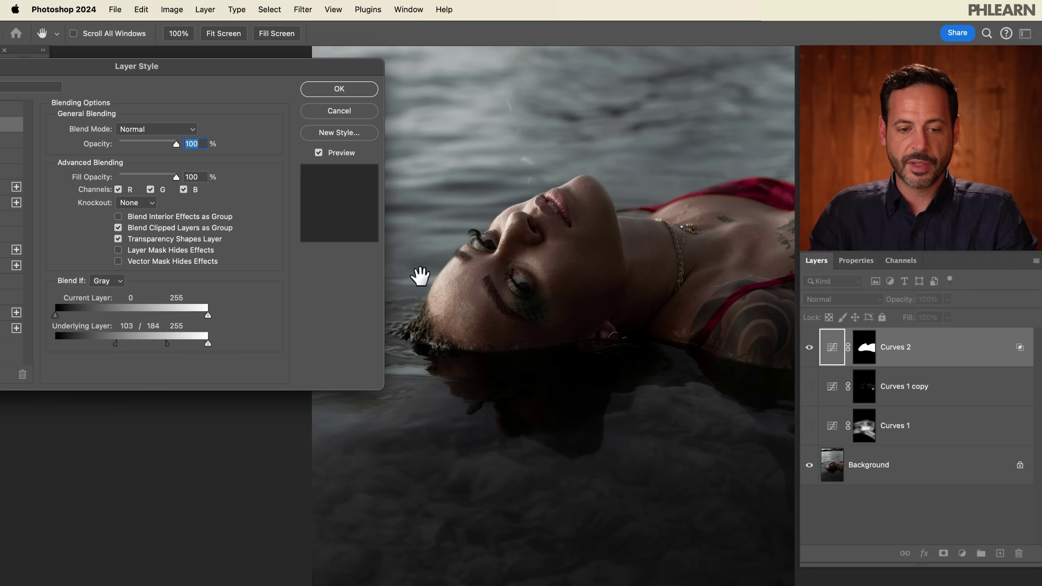
mouse_move(101, 348)
mouse_down()
mouse_move(123, 346)
mouse_move(95, 346)
mouse_up()
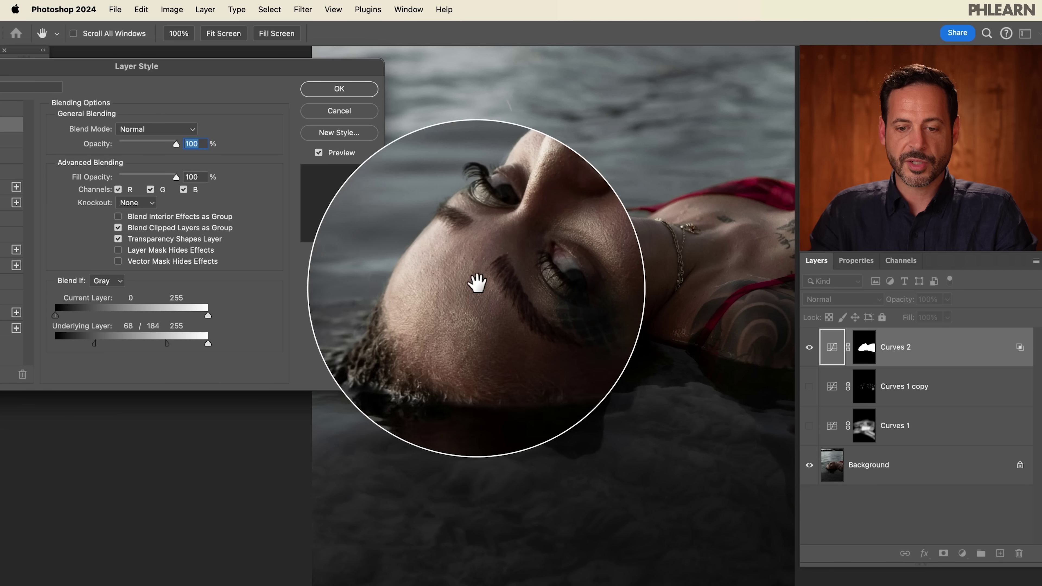
click(367, 89)
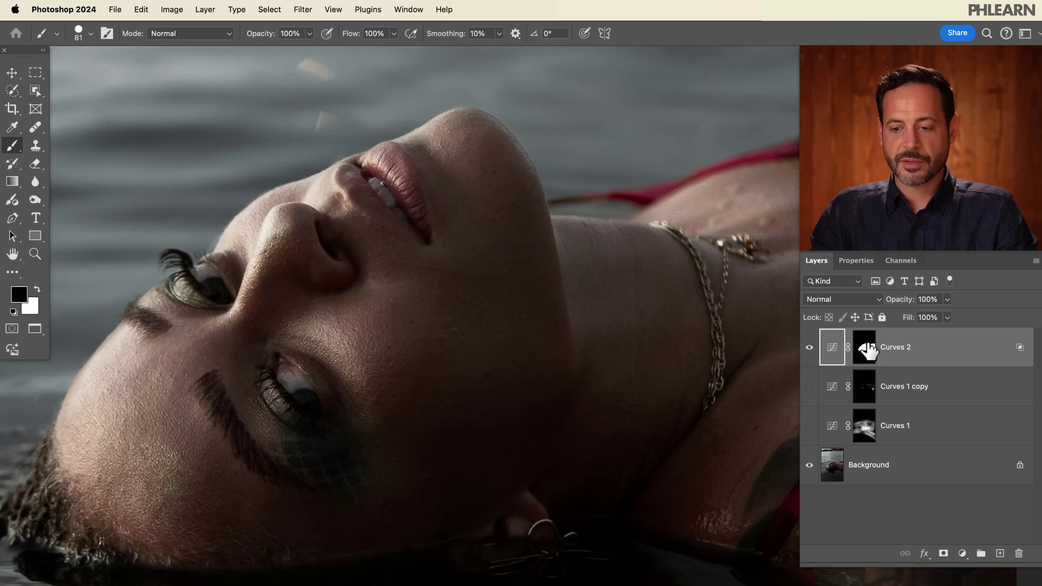
alt+click(866, 348)
drag(577, 345, 392, 297)
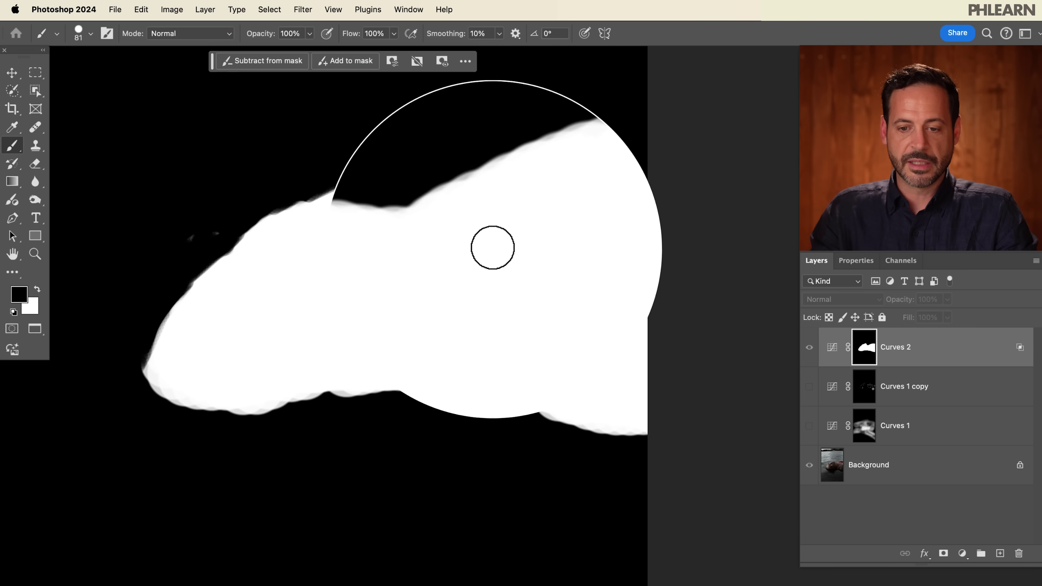
alt+click(863, 348)
click(808, 348)
click(809, 348)
click(808, 347)
click(809, 348)
click(808, 348)
click(809, 348)
click(808, 348)
click(808, 347)
click(808, 348)
click(809, 348)
drag(510, 368, 616, 399)
Toggle Curves 2 repeatedly to compare the face, neck and shoulder brightening, leaving it on
click(808, 347)
click(809, 347)
click(808, 348)
click(809, 348)
click(808, 348)
click(808, 348)
click(809, 348)
click(809, 347)
click(808, 348)
click(808, 348)
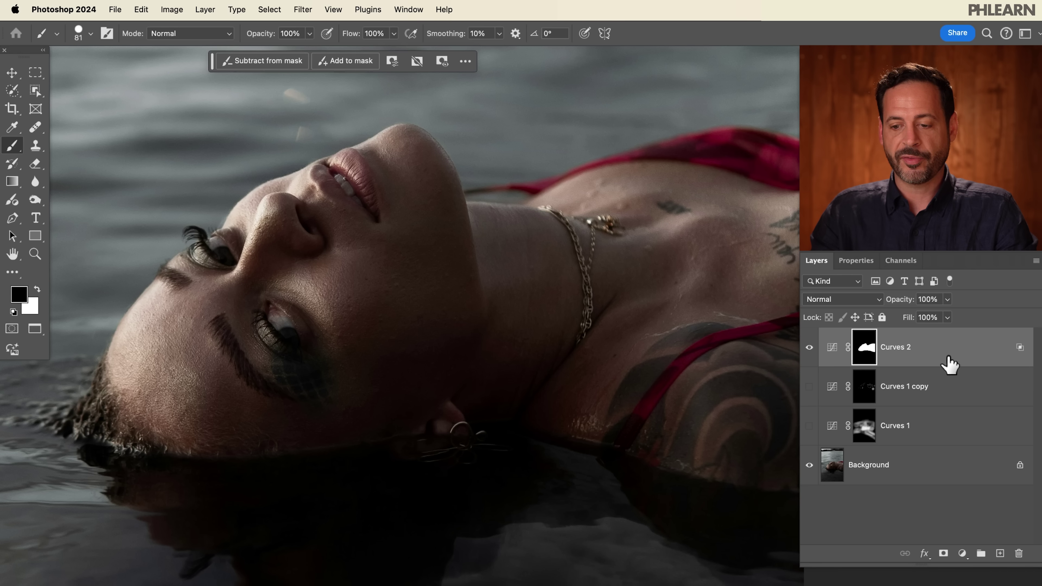
click(809, 347)
click(809, 348)
click(808, 348)
click(808, 347)
click(808, 348)
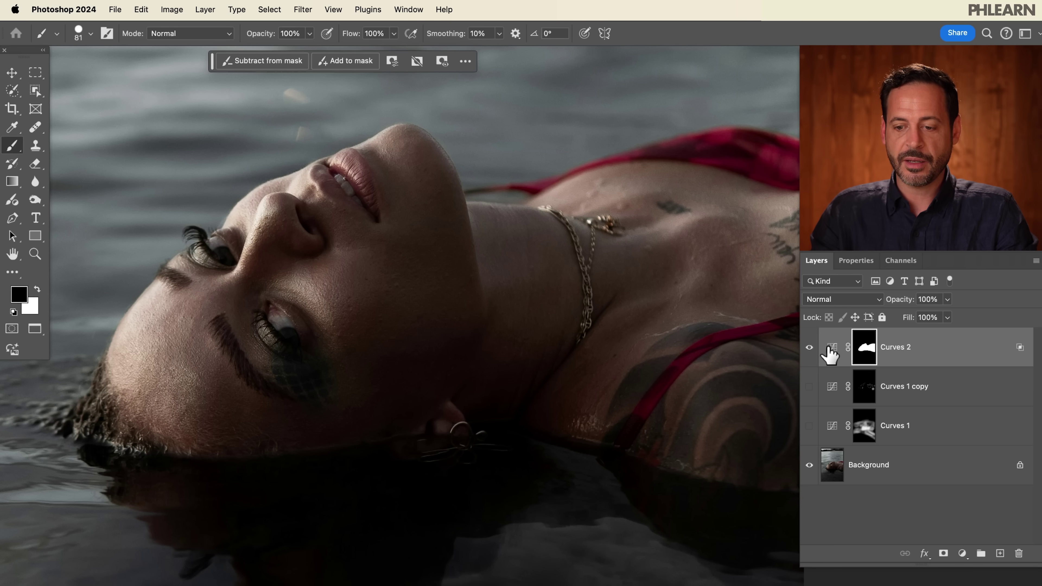
click(808, 347)
click(808, 348)
click(809, 348)
click(808, 348)
click(809, 348)
click(808, 348)
Move the Curves 2 curve point to Input 93, Output 131 for a gentler lift
double_click(830, 348)
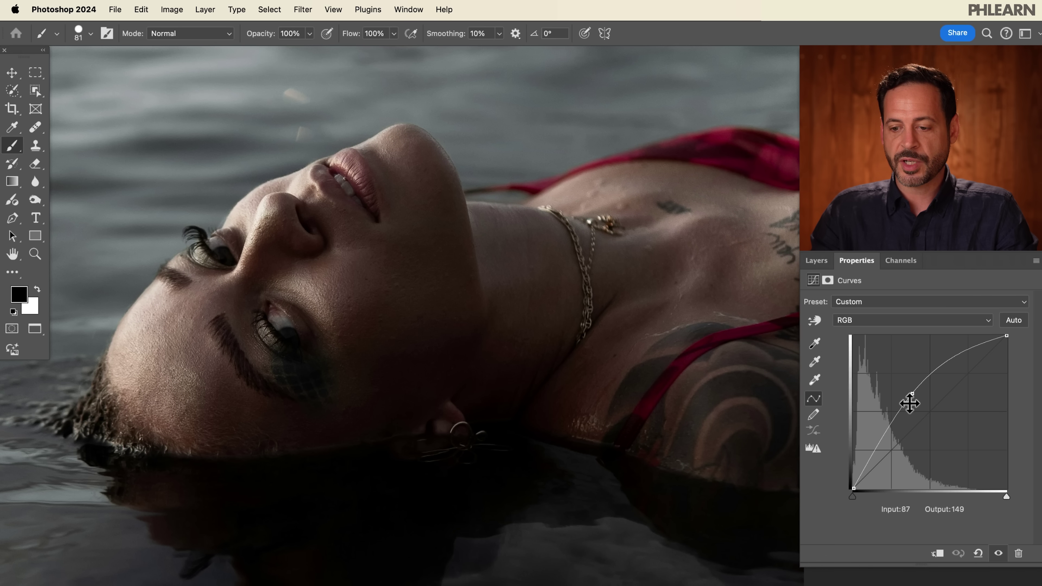
mouse_move(911, 397)
mouse_down()
mouse_move(932, 424)
mouse_move(878, 349)
mouse_move(986, 492)
mouse_move(900, 414)
mouse_move(926, 423)
mouse_move(914, 407)
mouse_move(925, 433)
mouse_move(909, 409)
mouse_up()
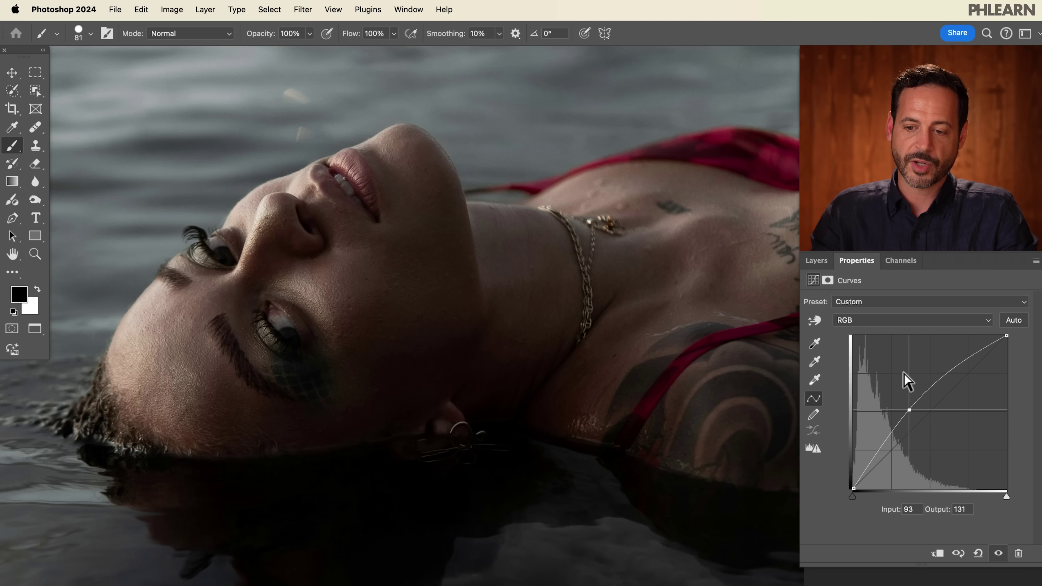
click(812, 262)
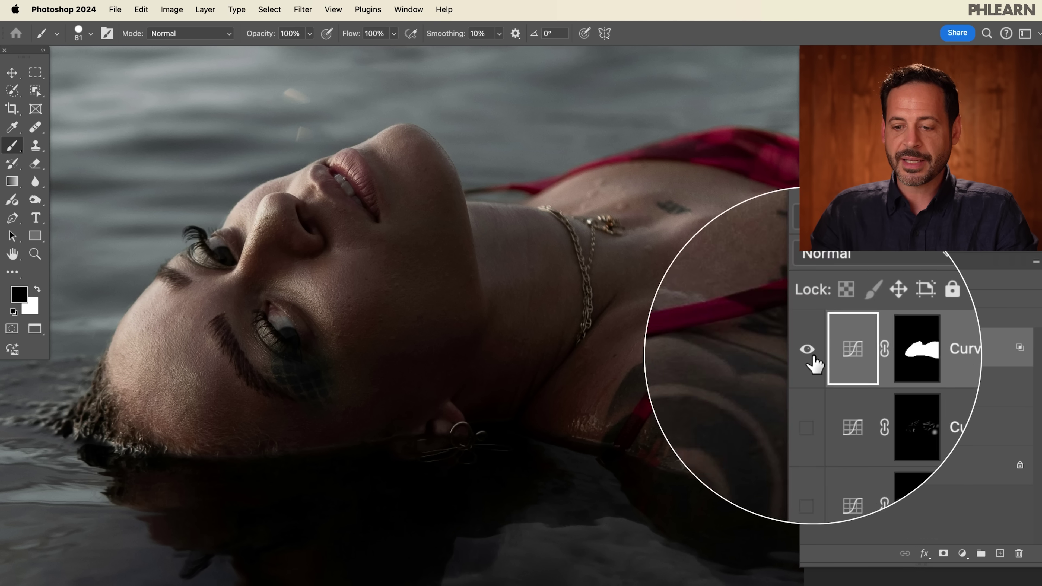
Turn Curves 1 copy and Curves 1 back on and compare the photo with and without Curves 1
click(811, 378)
click(814, 375)
click(810, 385)
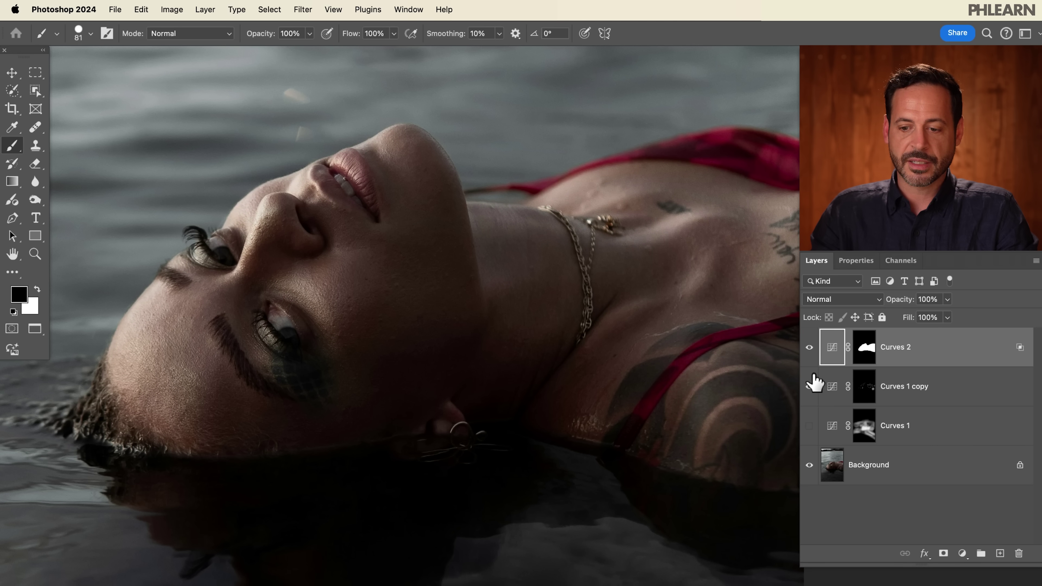
click(810, 426)
drag(675, 417, 608, 400)
click(810, 426)
click(810, 426)
click(810, 426)
click(810, 426)
Pull the Curves 1 curve down slightly and review the Curves 1 copy curve settings
click(902, 428)
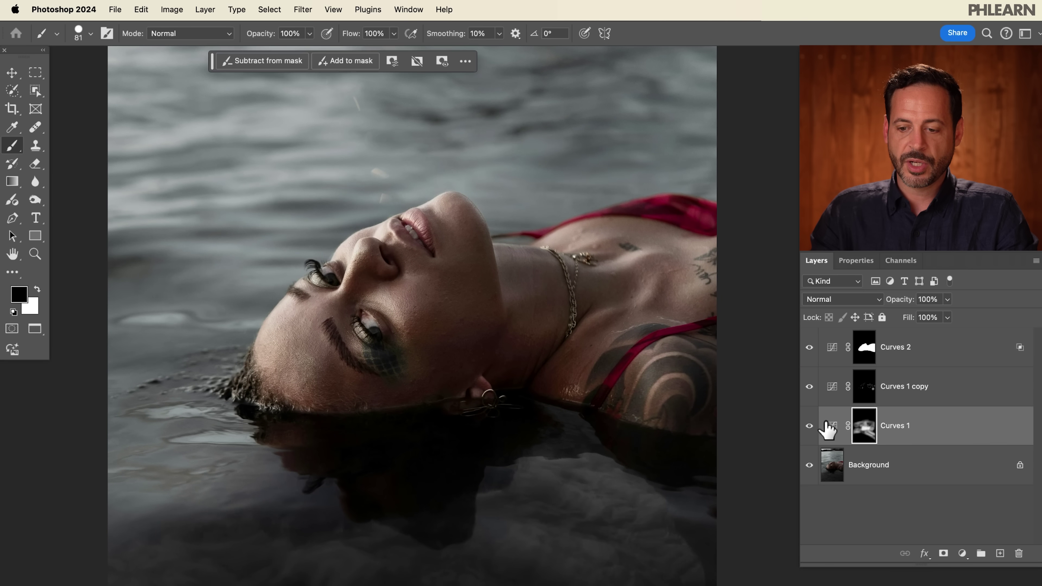
double_click(830, 426)
drag(913, 394, 919, 403)
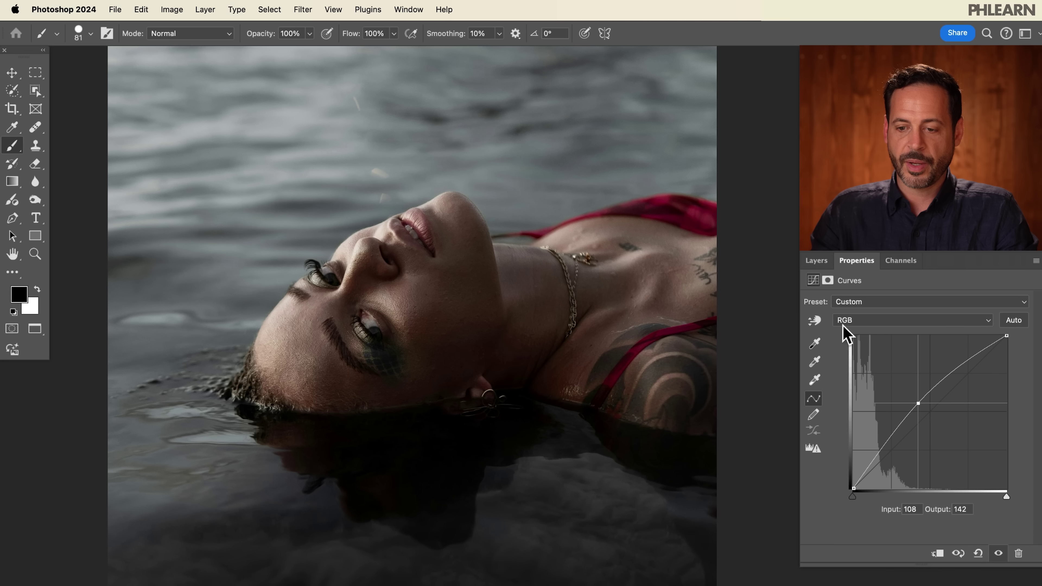
click(824, 262)
double_click(832, 390)
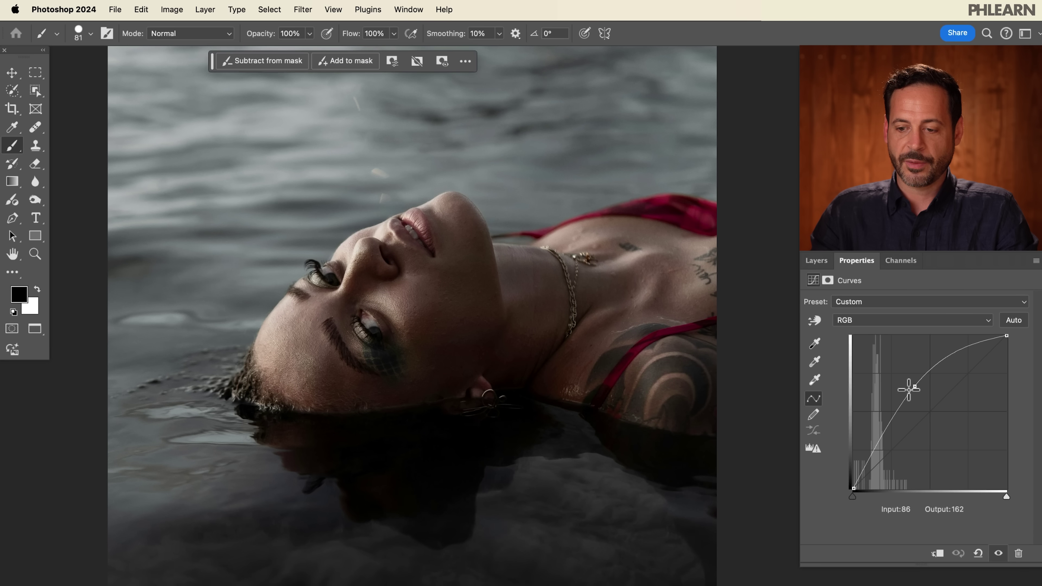
click(812, 261)
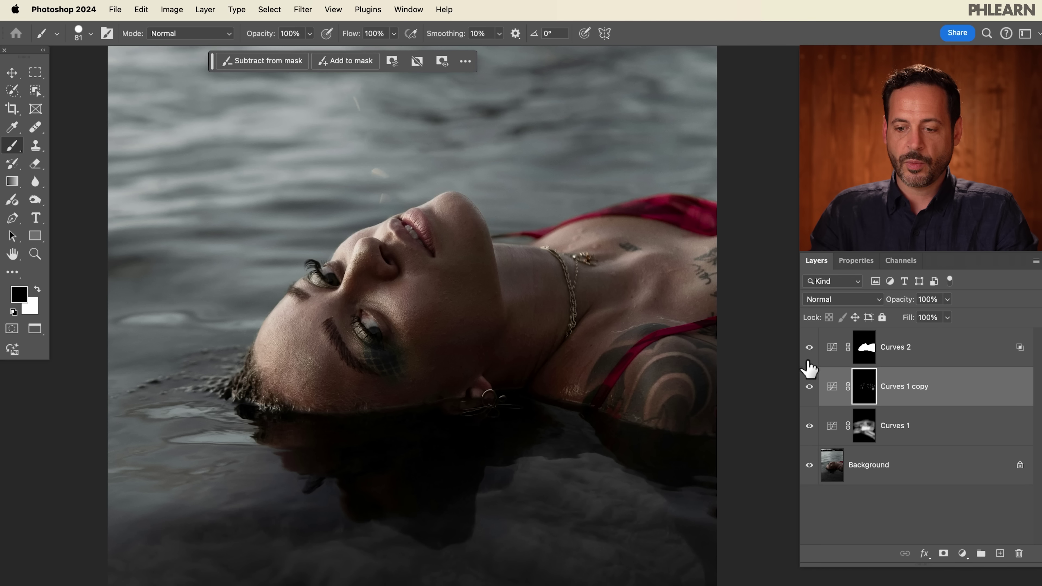
Hide Curves 2 and Curves 1 copy and compare Curves 1 alone, leaving it on
drag(808, 362, 812, 403)
click(808, 420)
click(809, 420)
click(809, 420)
click(809, 420)
click(809, 426)
click(809, 426)
click(808, 426)
click(808, 426)
click(809, 426)
click(808, 425)
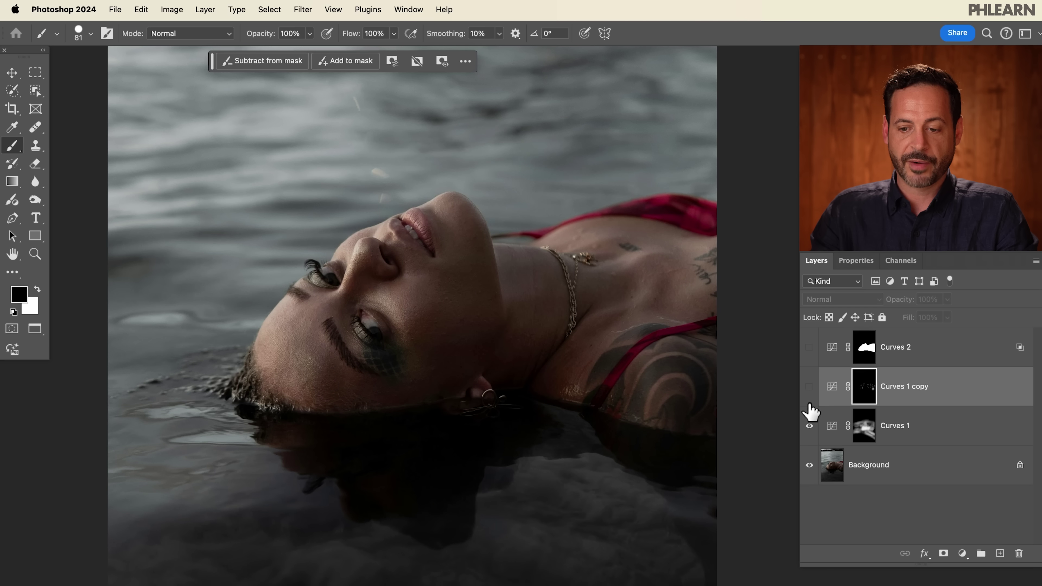
Compare the neck and photo with and without Curves 1 copy
click(808, 386)
click(808, 386)
click(809, 386)
click(809, 386)
click(808, 386)
click(810, 385)
click(811, 386)
click(810, 386)
click(809, 386)
Restore Curves 2, compare the face with and without it, and select all three Curves layers
click(808, 347)
click(808, 347)
click(809, 347)
click(809, 347)
click(809, 346)
click(809, 347)
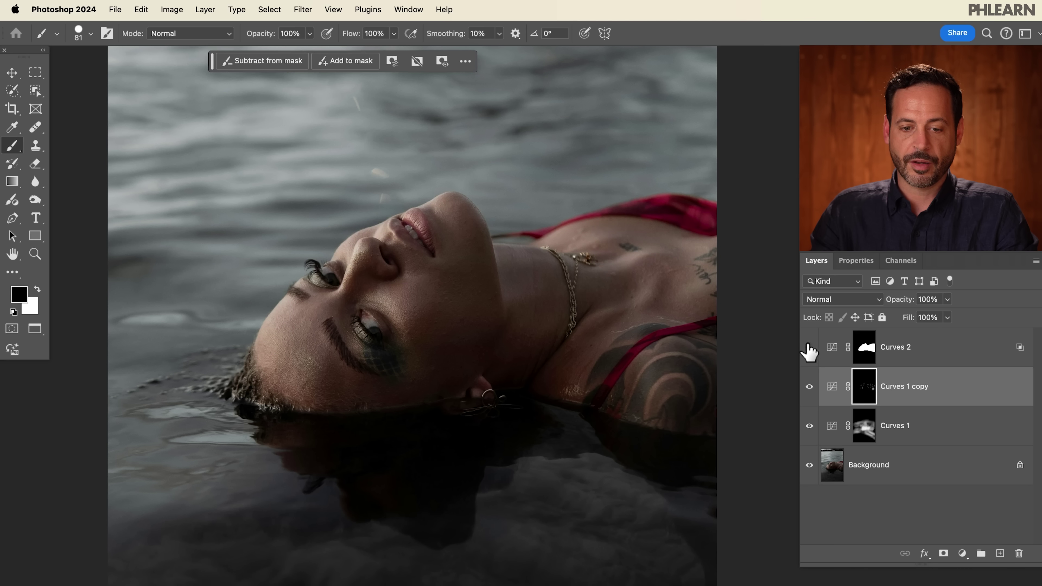
click(808, 346)
shift+click(928, 429)
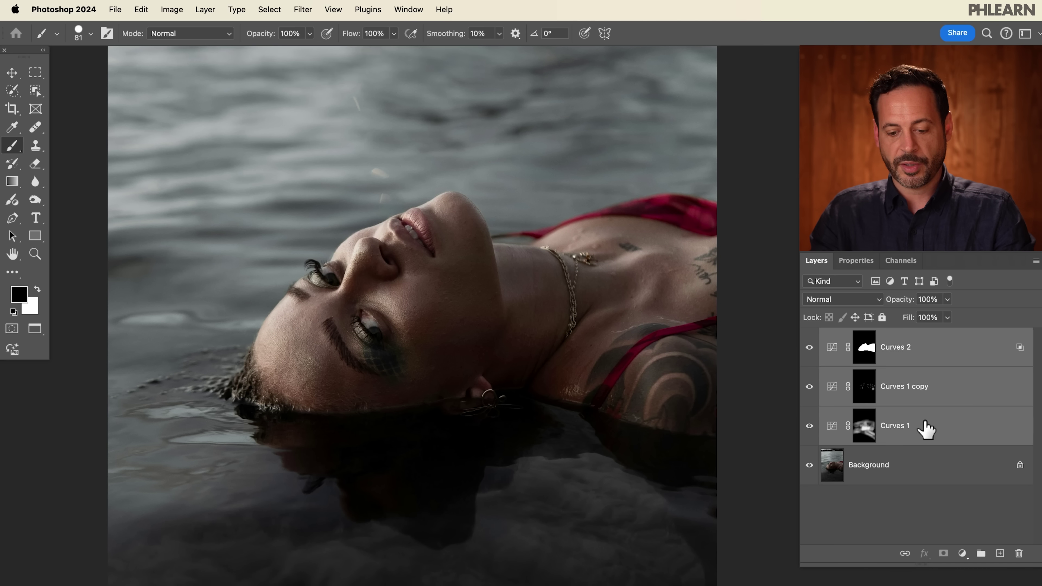
Group the three selected Curves layers into Group 1 and toggle it to compare the photo
key(super+g)
click(809, 334)
click(809, 334)
click(809, 335)
click(808, 335)
click(809, 335)
click(808, 334)
click(808, 334)
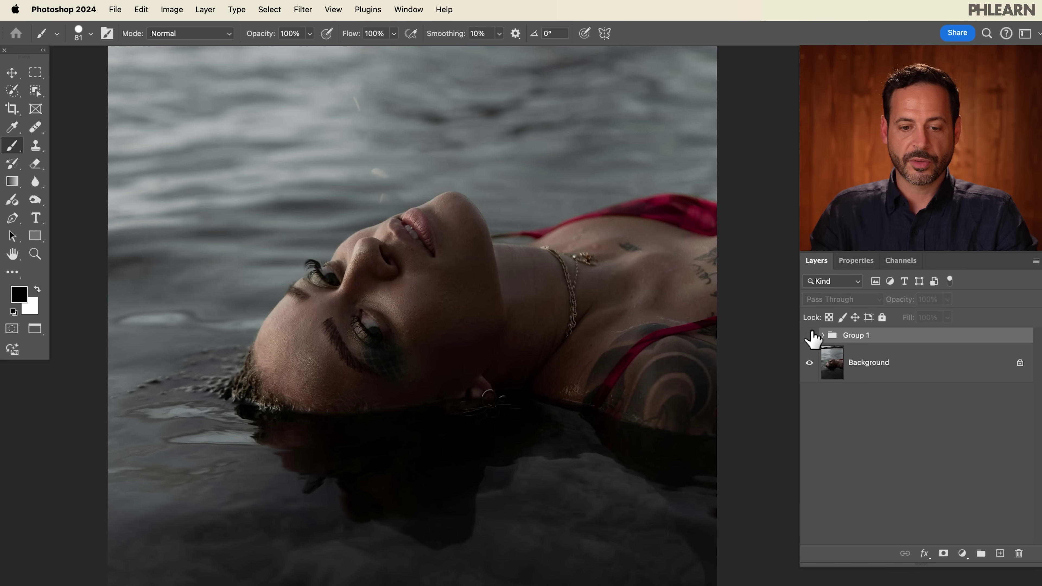
click(808, 334)
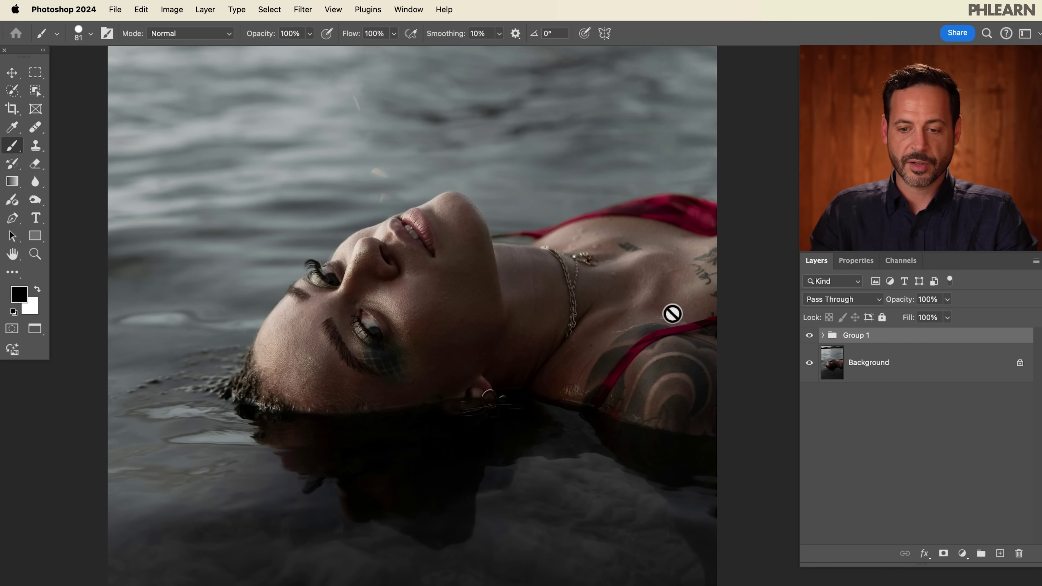
click(808, 335)
double_click(809, 335)
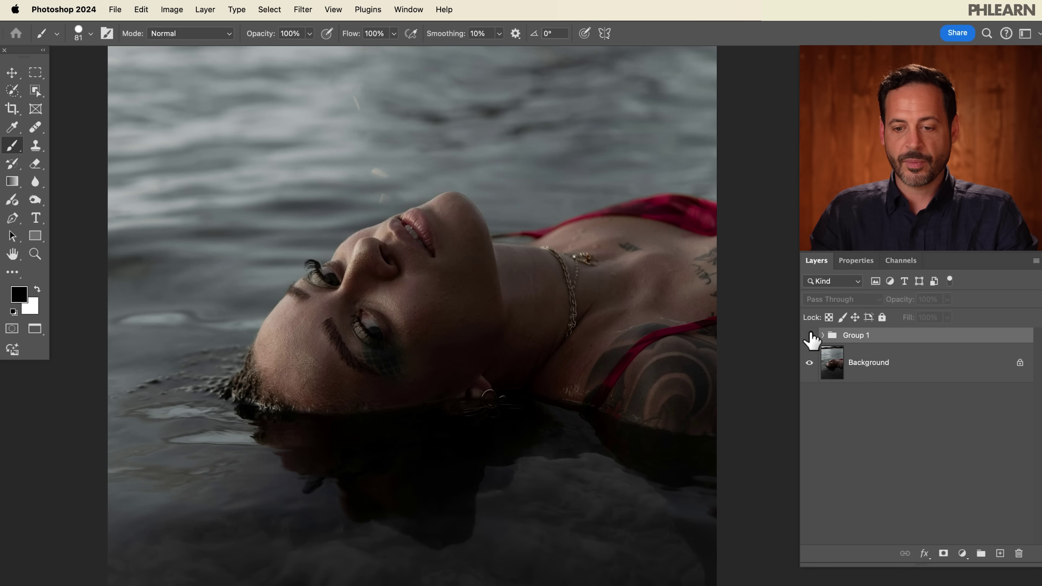
click(809, 335)
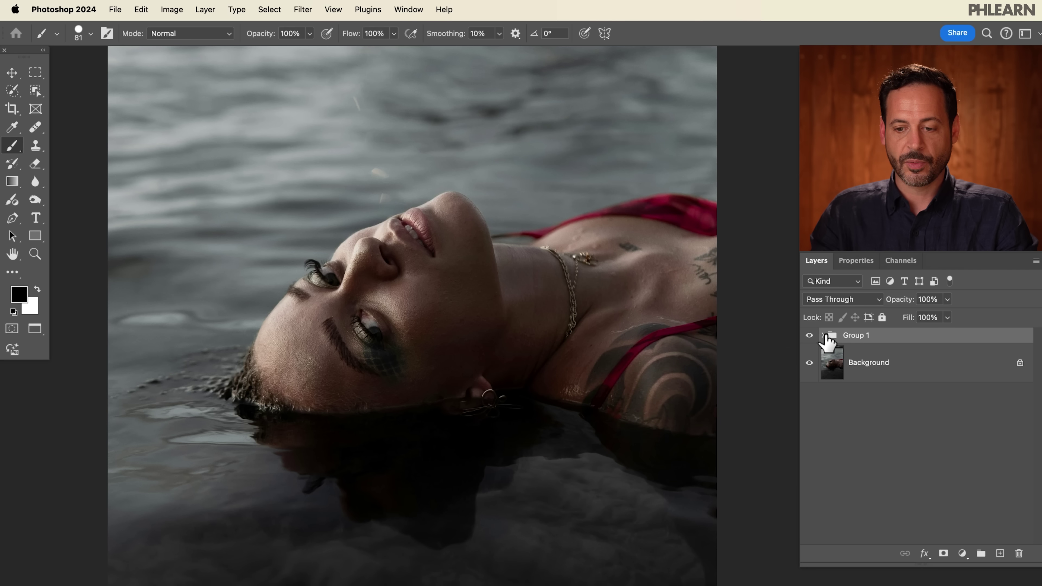
drag(584, 381, 539, 362)
drag(476, 344, 464, 323)
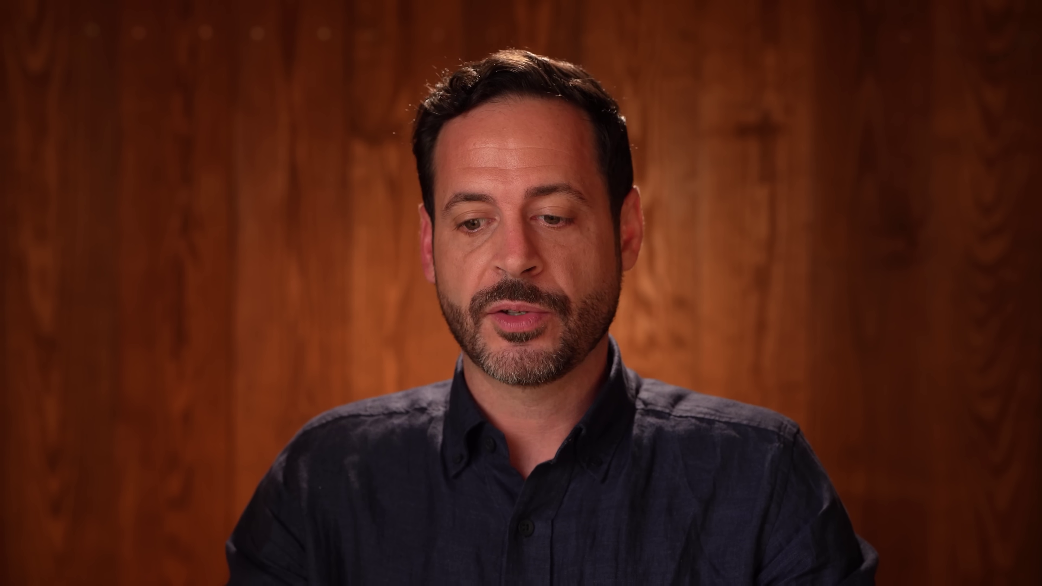
click(808, 336)
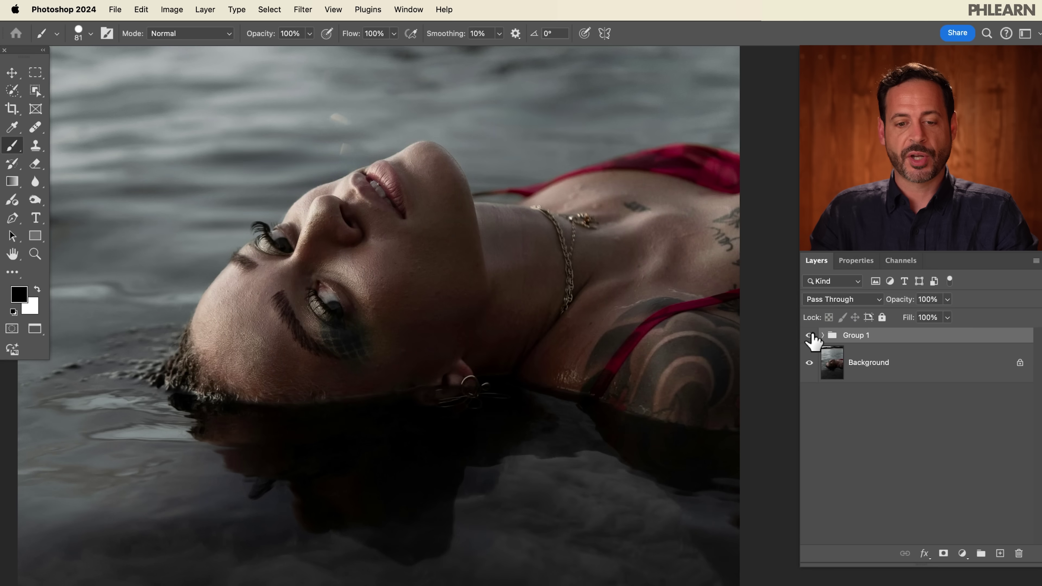
Compare the photo with and without Group 1, then switch it back on and expand it
click(808, 336)
click(808, 336)
click(807, 335)
click(808, 335)
click(807, 335)
click(808, 335)
click(808, 336)
click(808, 336)
click(822, 334)
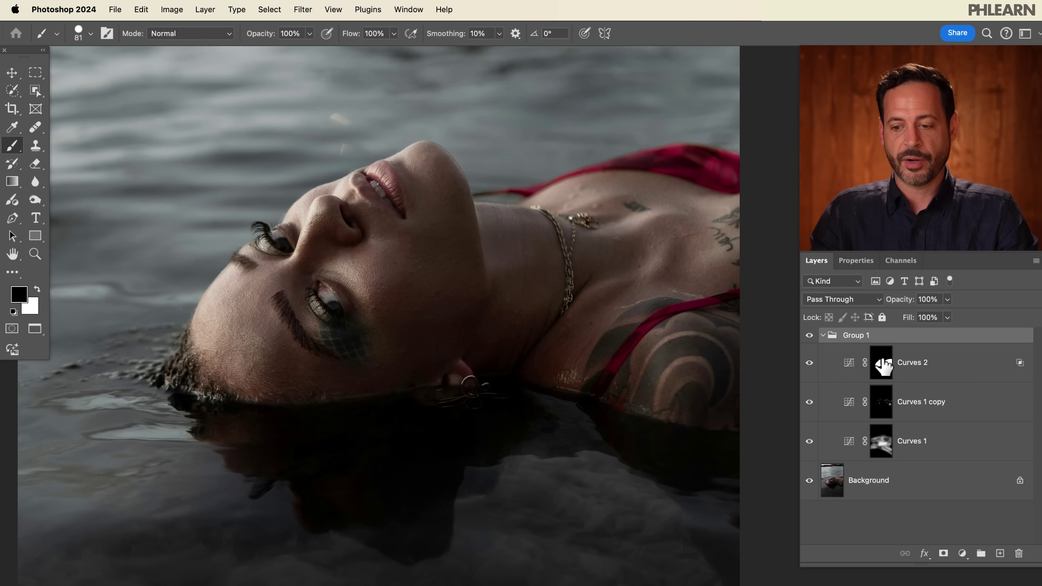
click(930, 368)
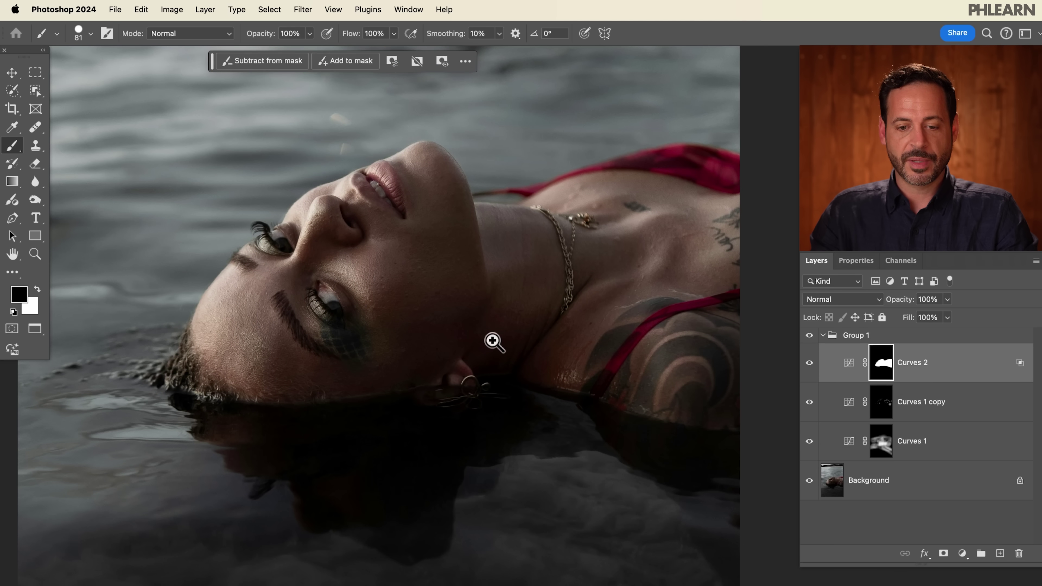
drag(490, 341, 462, 343)
Add a brightening Curves 3 adjustment with a raised curve and an inverted black mask
click(963, 556)
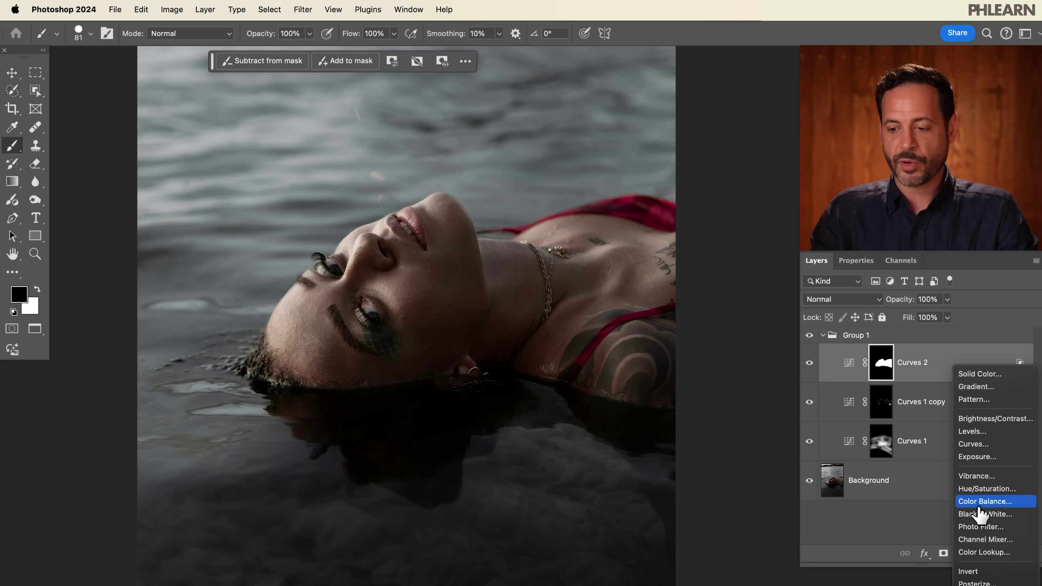
click(997, 443)
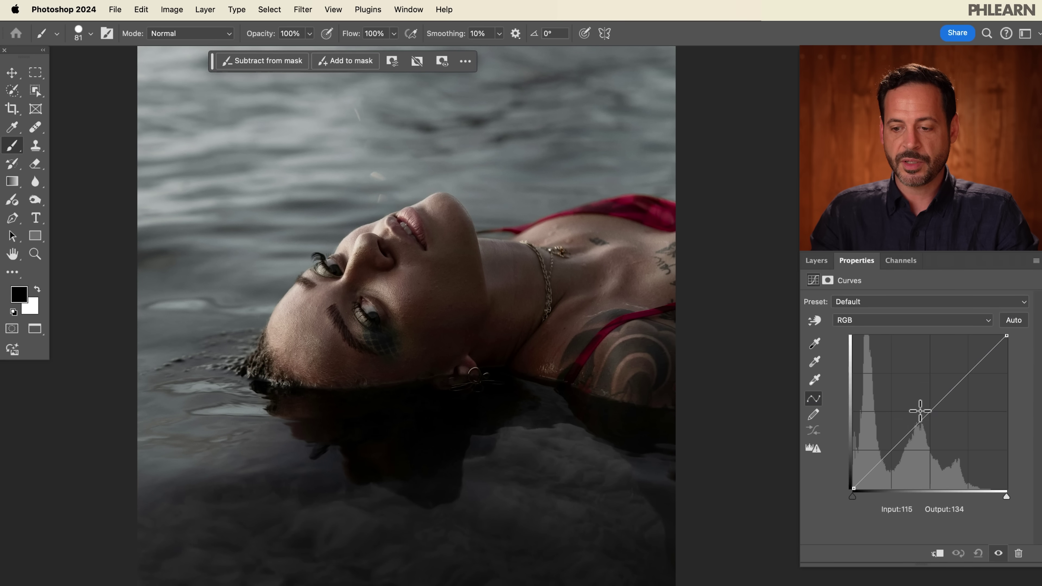
drag(919, 411, 912, 396)
click(812, 262)
key(super+i)
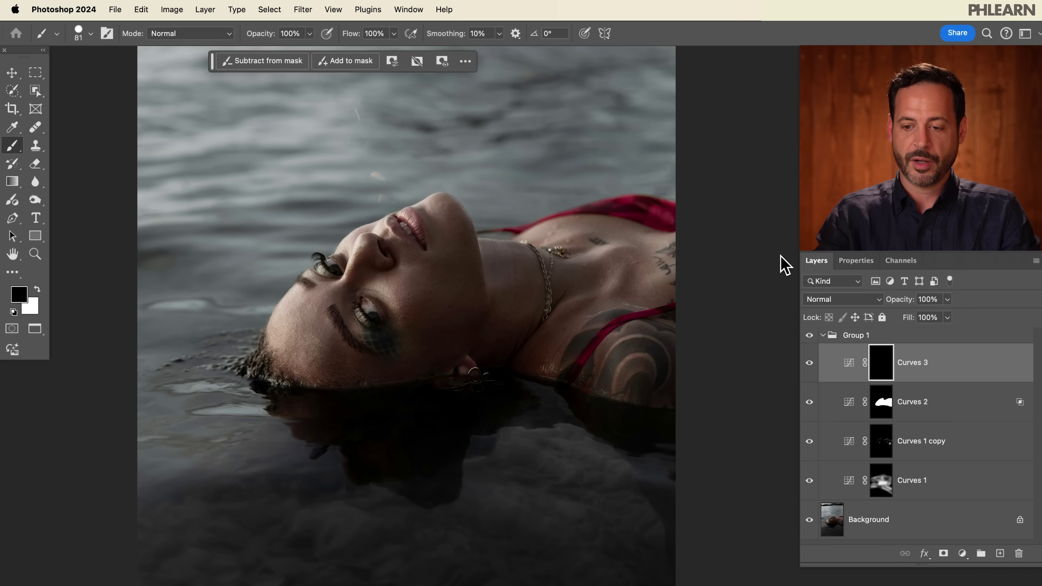
Paint white at 50% flow with a ~949 px brush over chest, jaw, neck and face
key(x)
key(shift+5)
click(426, 325)
drag(295, 353, 425, 349)
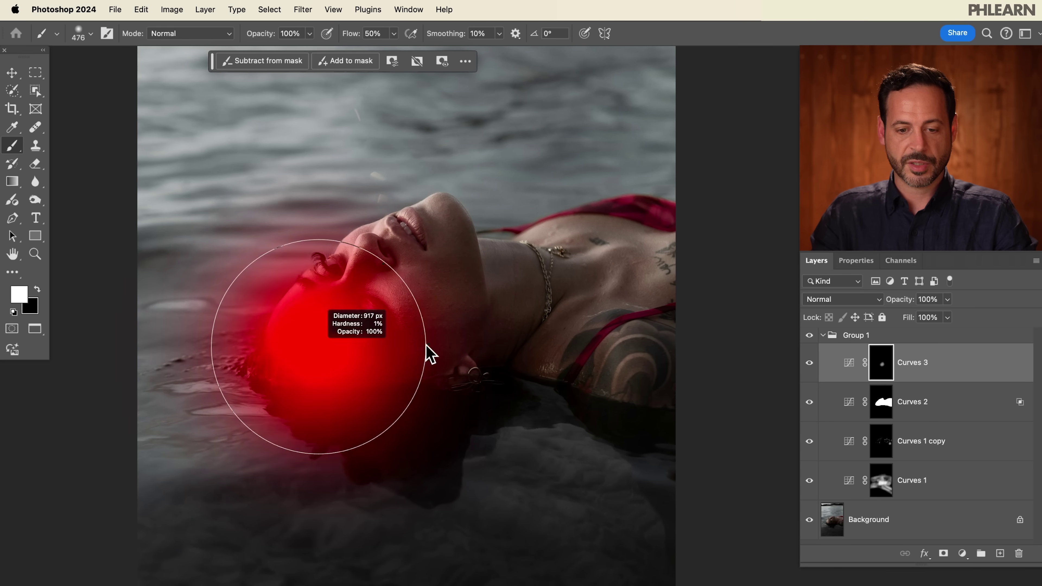
mouse_move(509, 344)
mouse_down()
mouse_move(595, 337)
mouse_move(565, 342)
mouse_move(631, 319)
mouse_move(565, 340)
mouse_move(575, 287)
mouse_move(452, 340)
mouse_up()
mouse_move(467, 236)
mouse_down()
mouse_move(472, 303)
mouse_move(511, 348)
mouse_up()
drag(322, 321, 378, 270)
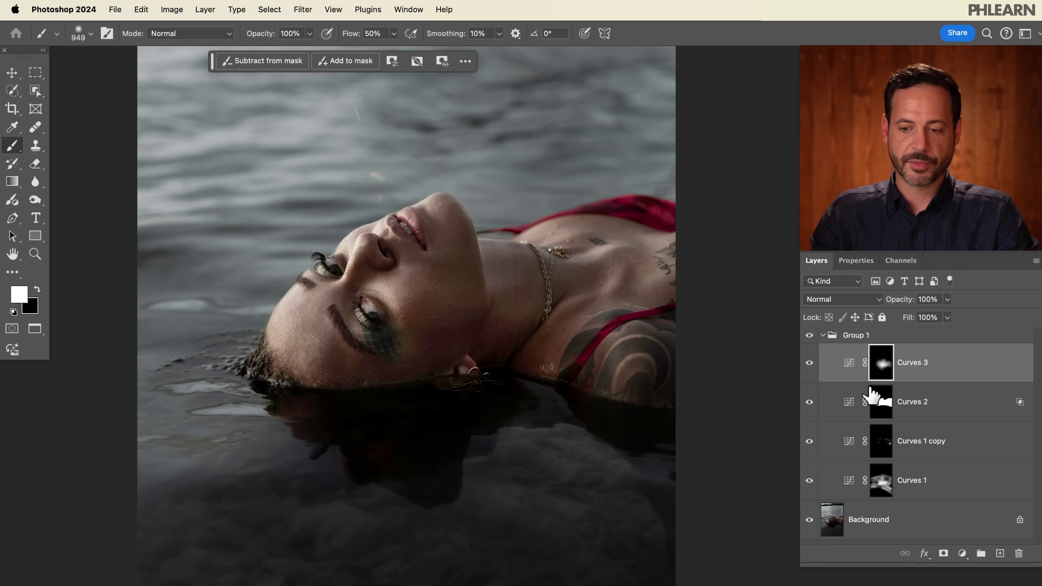
click(808, 363)
click(809, 363)
click(808, 363)
click(809, 363)
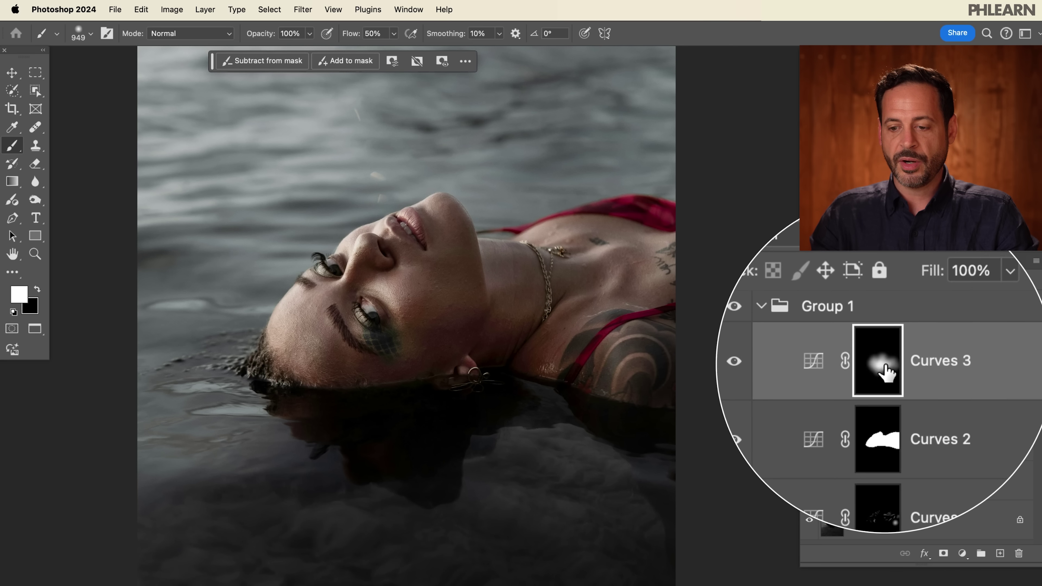
Apply a Gaussian Blur of 200.1 pixels to the Curves 3 mask
click(303, 9)
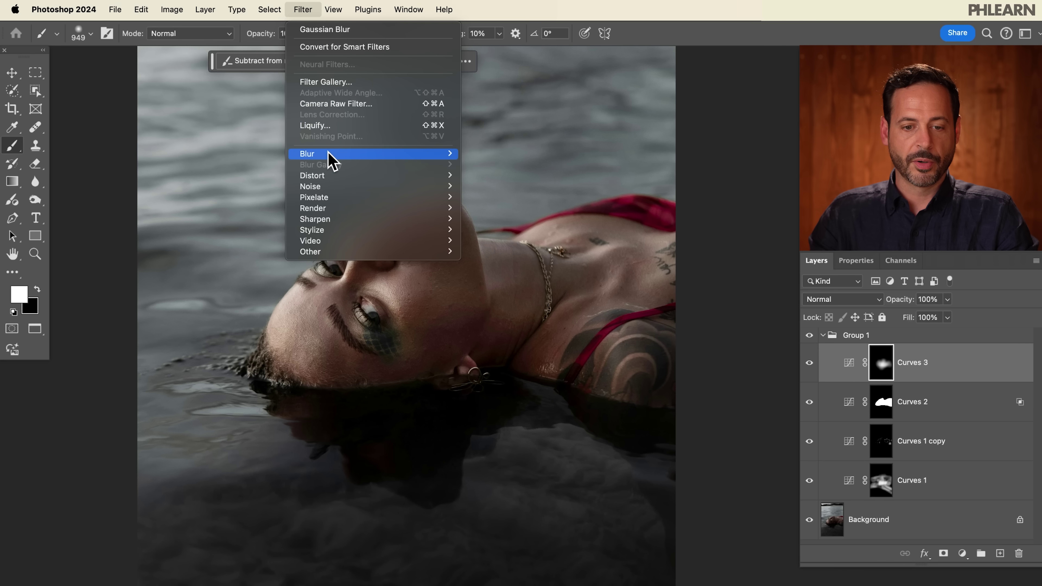
mouse_move(328, 155)
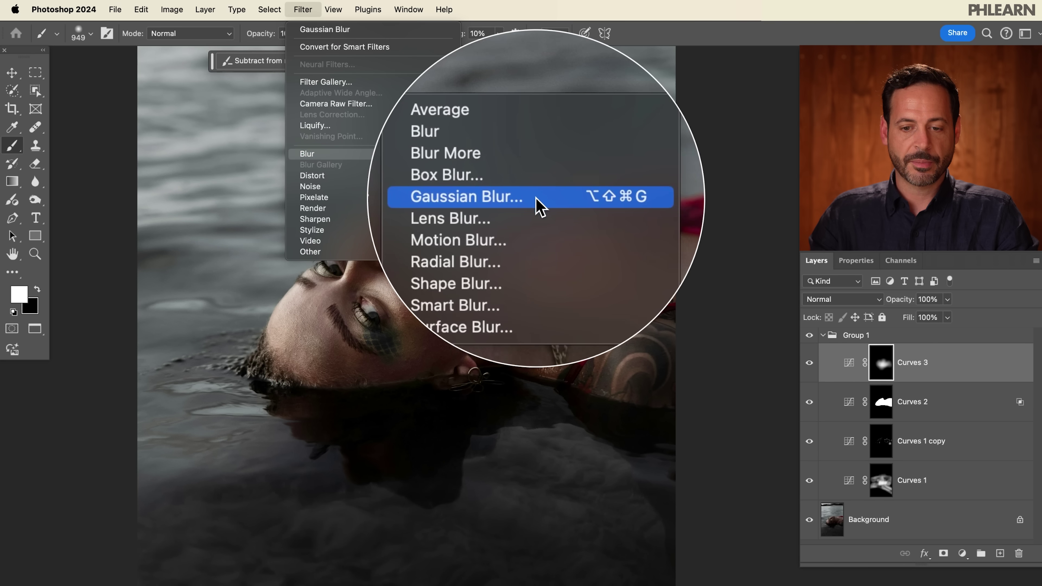
click(536, 198)
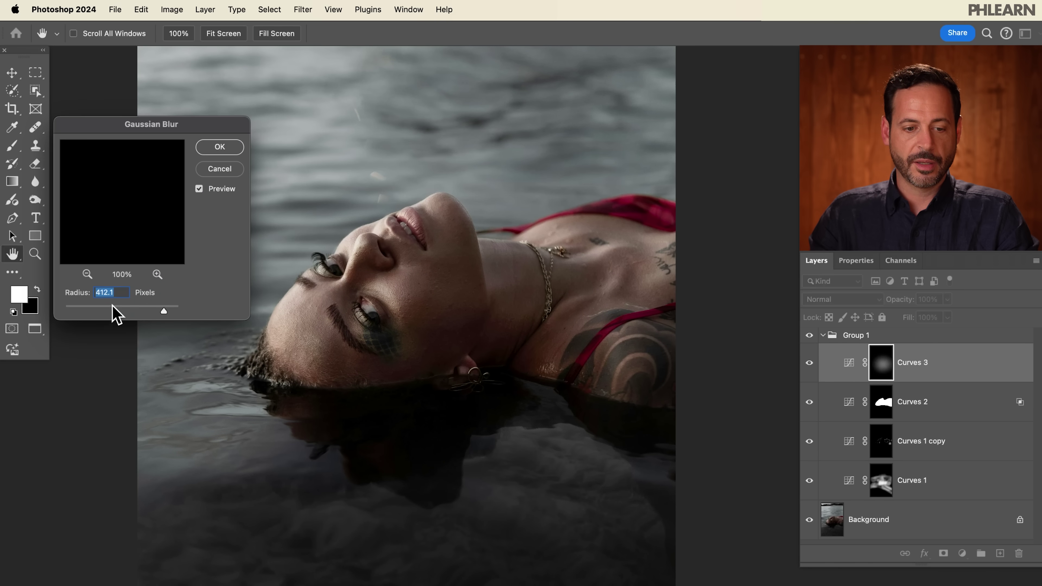
drag(104, 304, 71, 301)
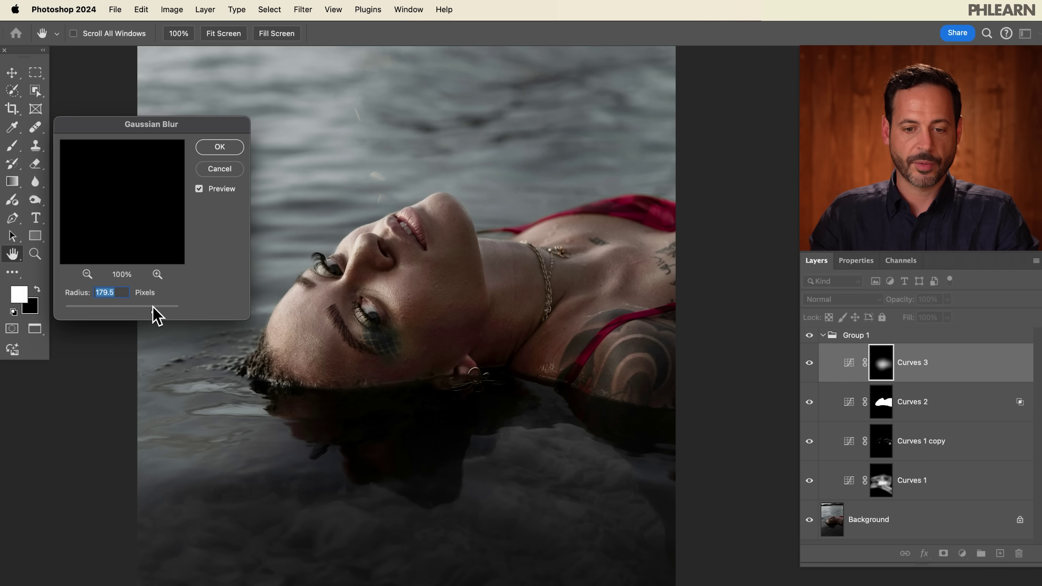
drag(174, 313, 164, 313)
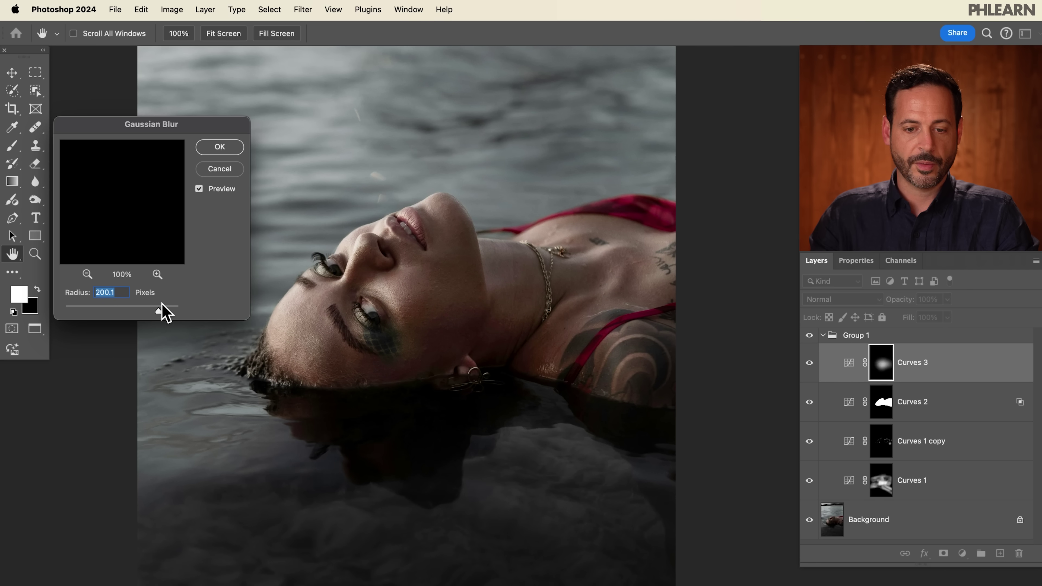
click(220, 147)
Select the Brush and toggle Curves 3 on and off to compare its effect
key(b)
click(809, 363)
click(809, 363)
click(809, 363)
click(810, 363)
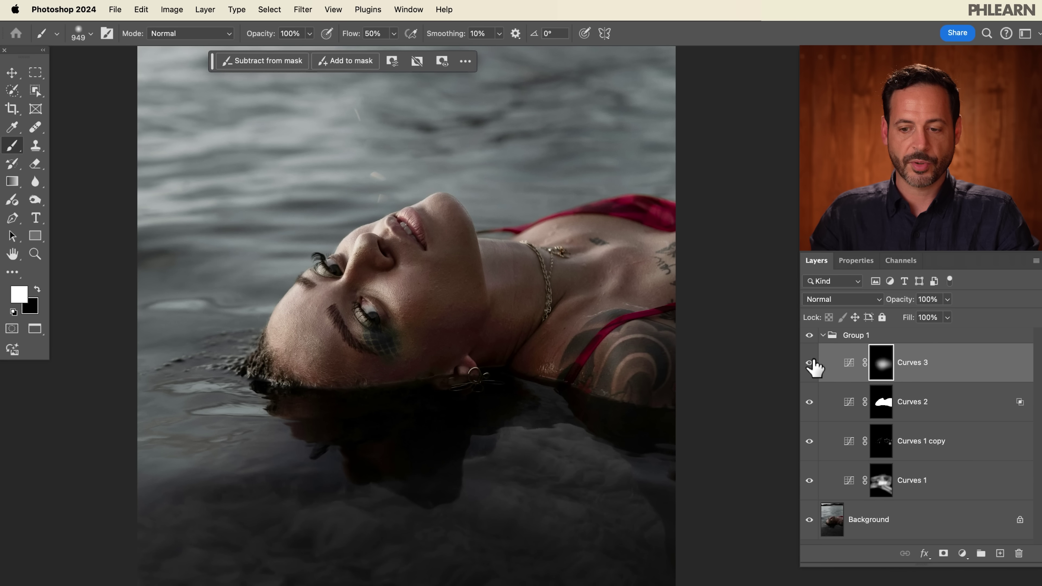
Collapse Group 1, swap foreground and background colours, and toggle the whole group's visibility
click(822, 335)
key(x)
click(810, 335)
click(810, 335)
click(810, 335)
click(810, 336)
click(810, 335)
click(810, 336)
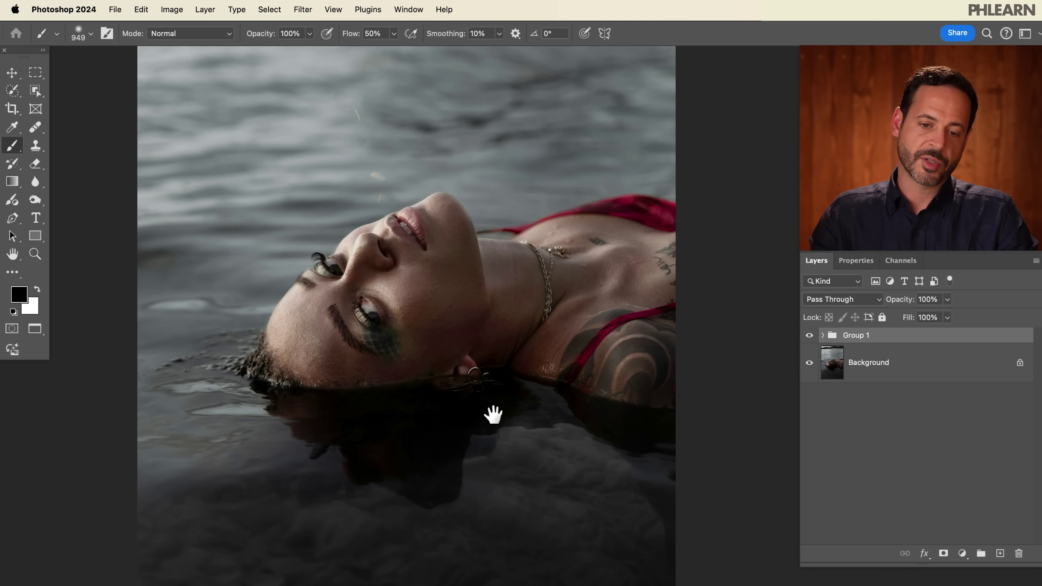
Pan and zoom around the woman's ear and face to inspect the adjustments
drag(498, 416, 483, 399)
super+drag(459, 356, 476, 354)
drag(462, 356, 495, 391)
scroll(401, 218, down, 5)
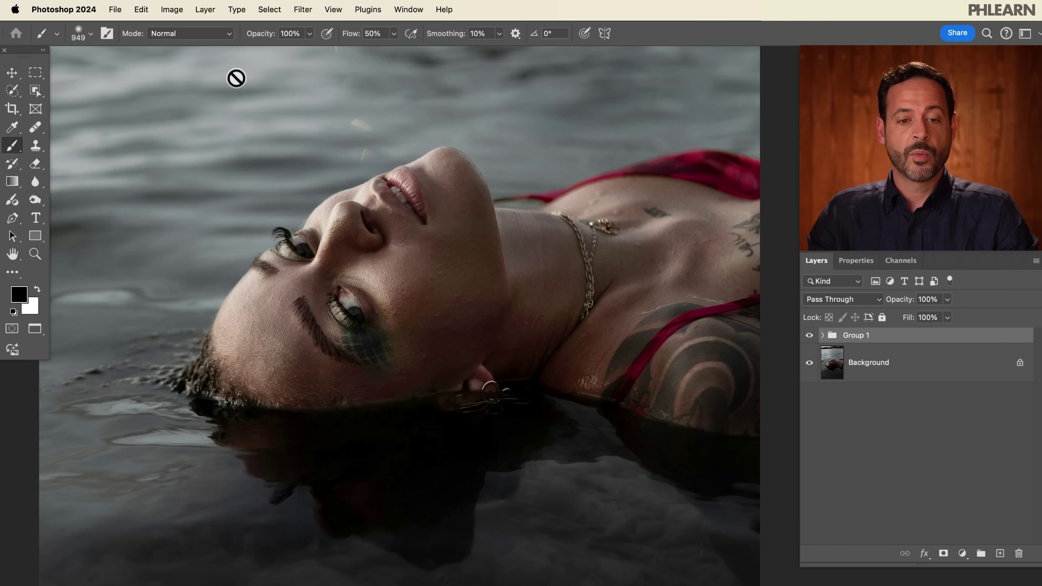
click(205, 9)
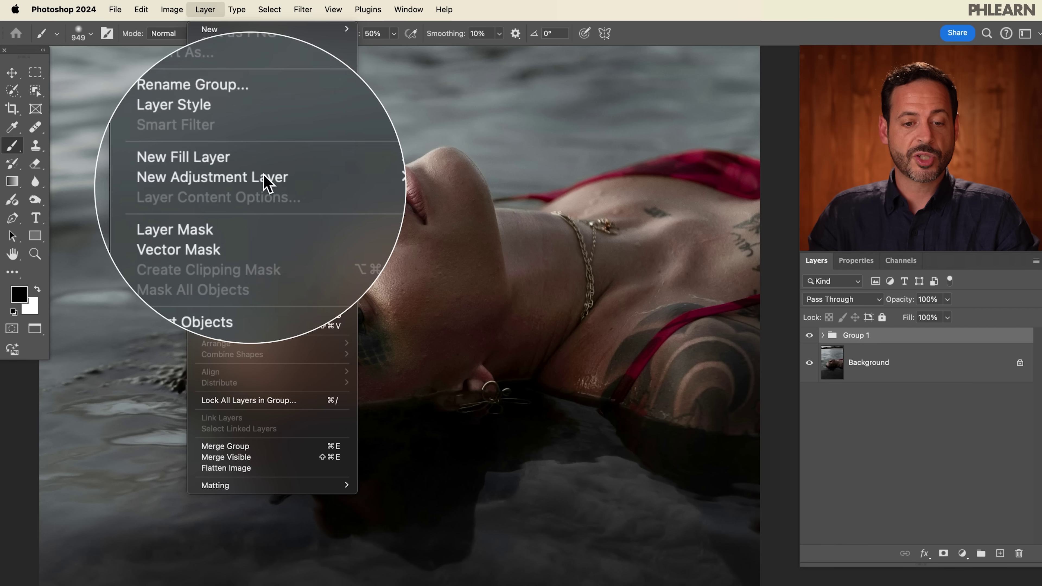
Create Curves 4 from the Layer menu and drag its curve midpoint down to darken
mouse_move(267, 183)
click(424, 195)
click(573, 275)
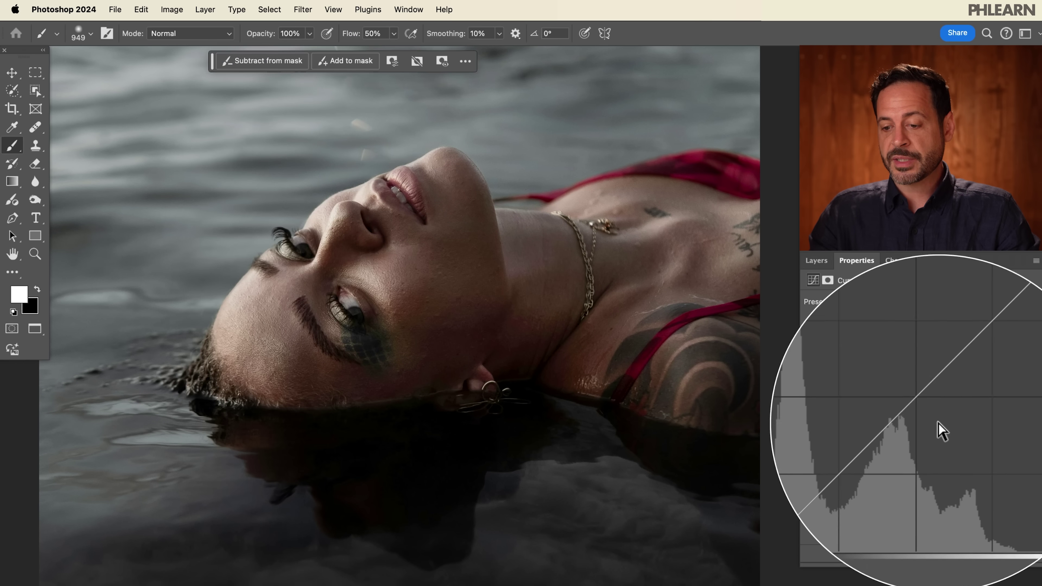
mouse_move(928, 408)
mouse_down()
mouse_move(921, 389)
mouse_move(937, 423)
mouse_move(912, 379)
mouse_move(937, 420)
mouse_up()
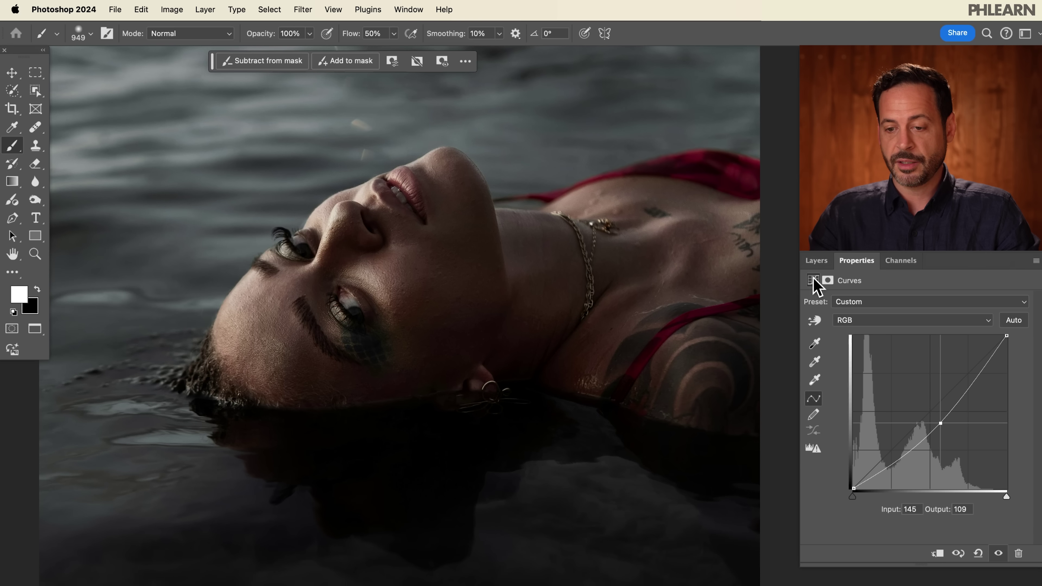
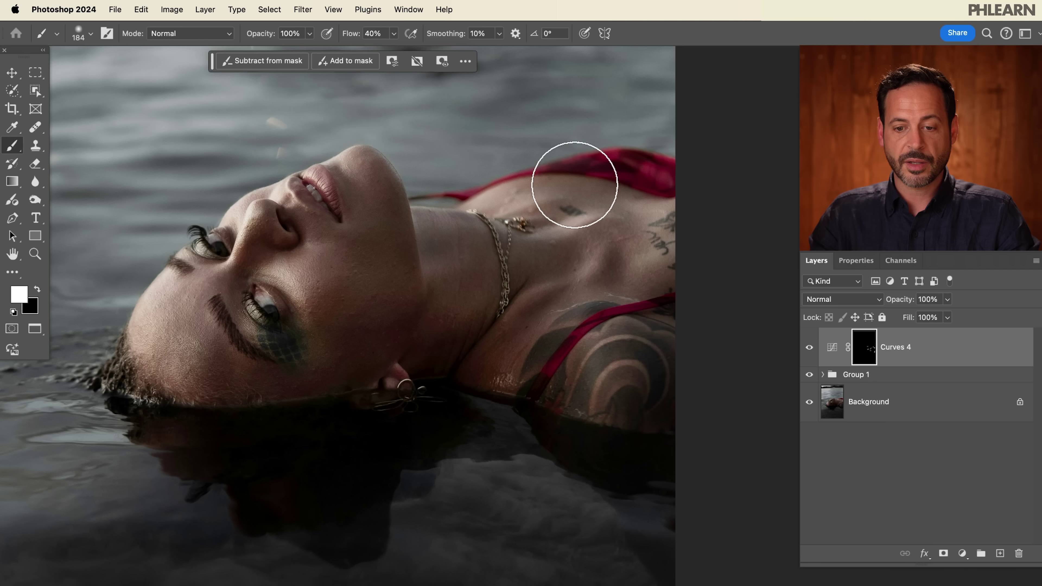
Paint the Curves 4 mask over the neck, lips, jaw and eye, resizing the brush and swapping to black
drag(474, 225, 468, 226)
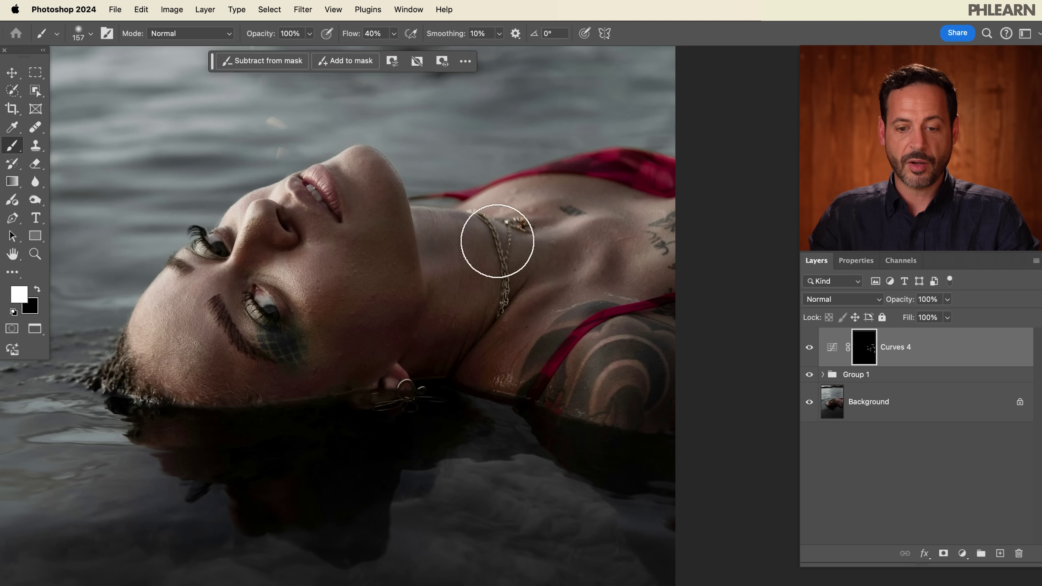
key(x)
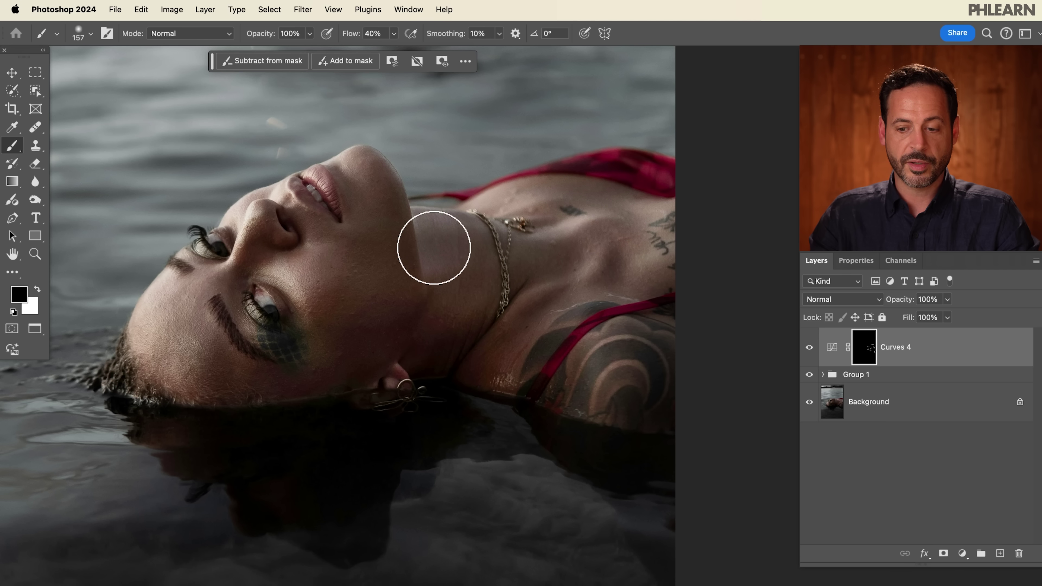
drag(344, 205, 327, 210)
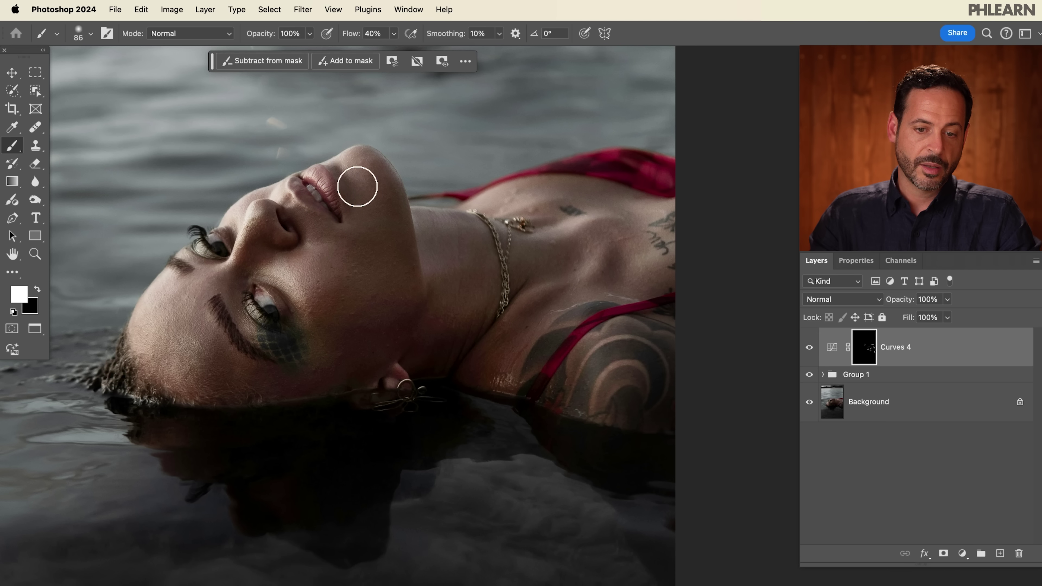
drag(397, 217, 407, 216)
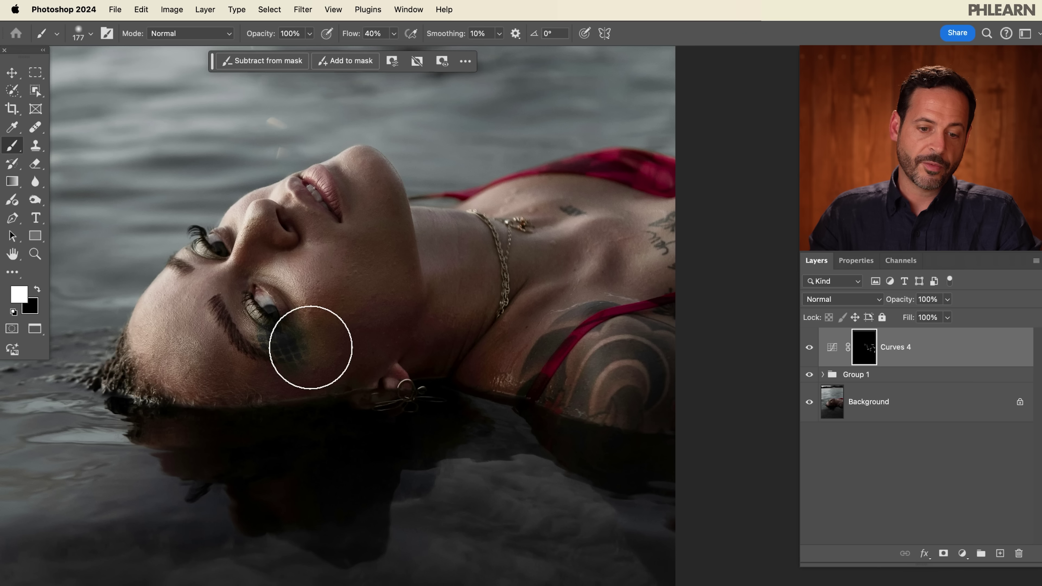
mouse_move(278, 307)
mouse_down()
mouse_move(238, 320)
mouse_move(250, 295)
mouse_move(336, 266)
mouse_move(320, 277)
mouse_up()
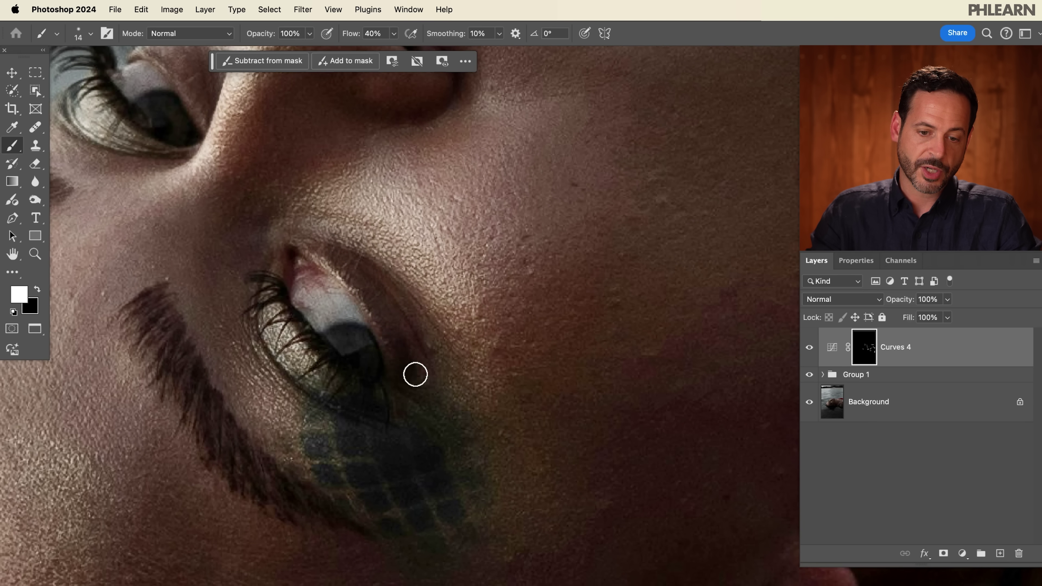
drag(224, 226, 318, 336)
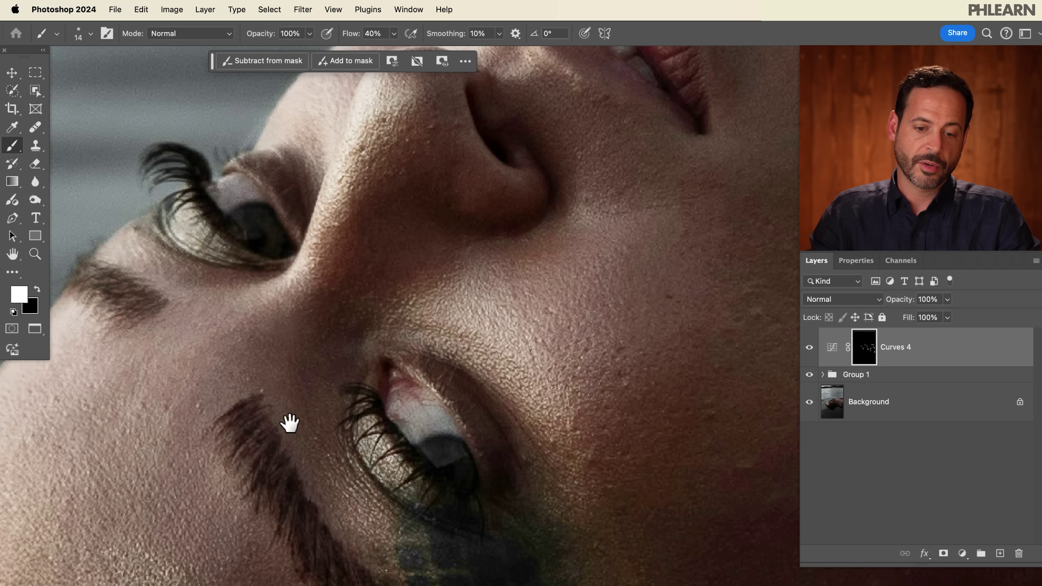
drag(289, 422, 261, 275)
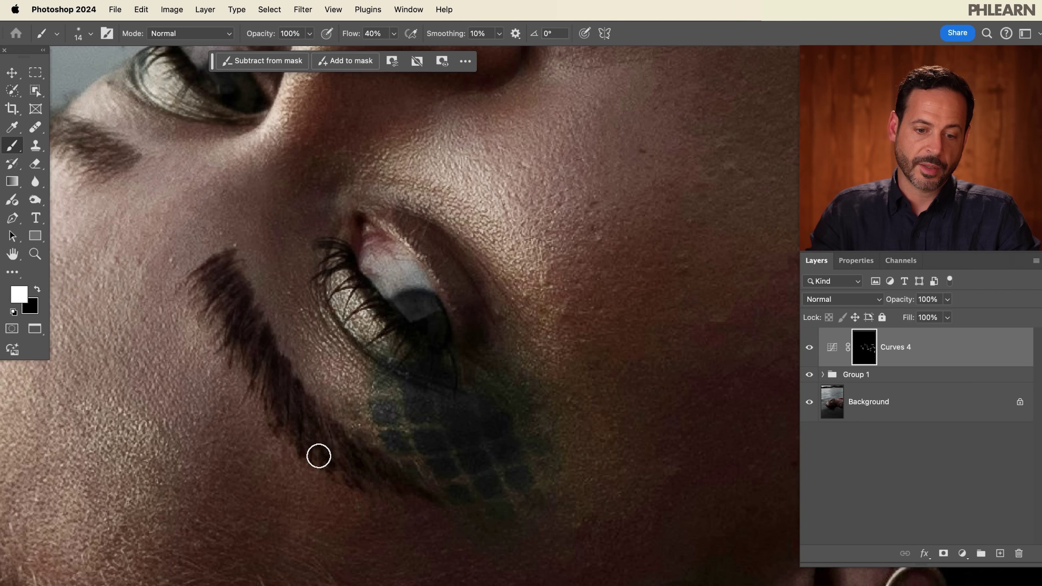
drag(156, 312, 279, 353)
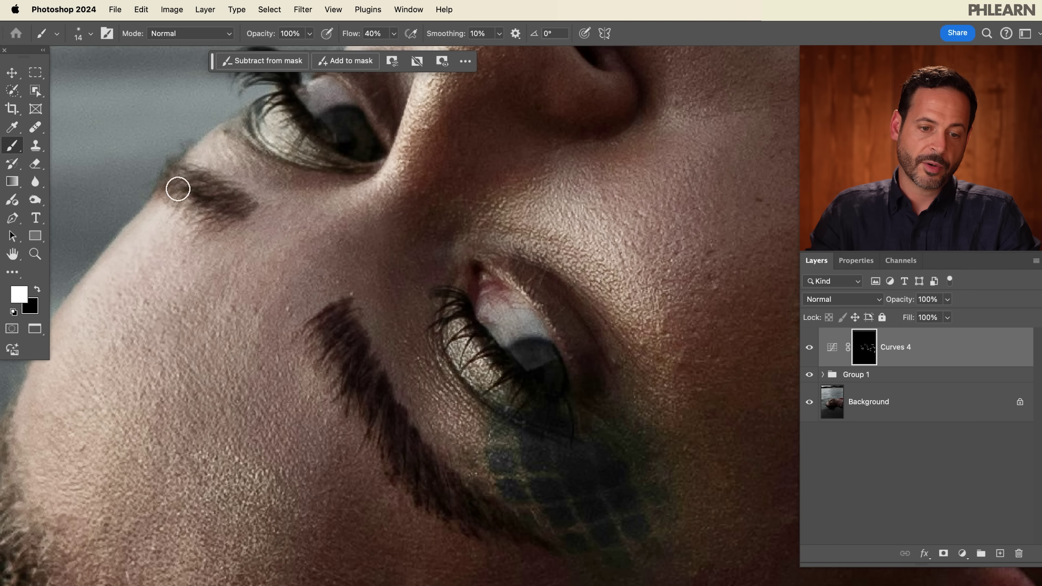
drag(382, 233, 338, 241)
drag(379, 266, 308, 295)
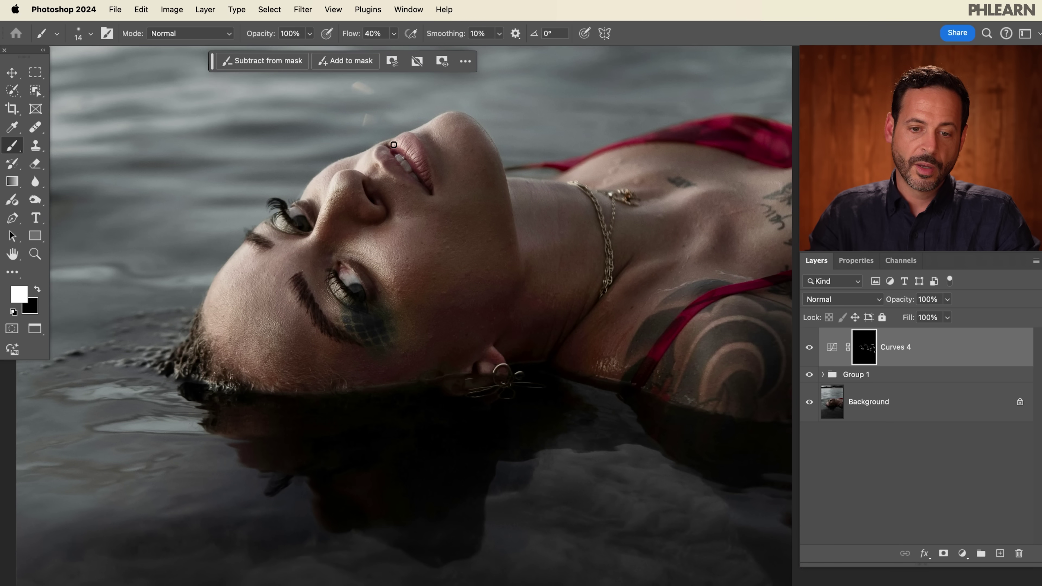
Zoom out to the whole photo, greatly enlarge the brush and set its flow to 50%
drag(527, 383, 464, 396)
drag(501, 394, 479, 393)
drag(483, 376, 497, 262)
drag(355, 392, 400, 389)
mouse_move(315, 405)
mouse_down()
mouse_move(251, 412)
mouse_move(322, 394)
mouse_up()
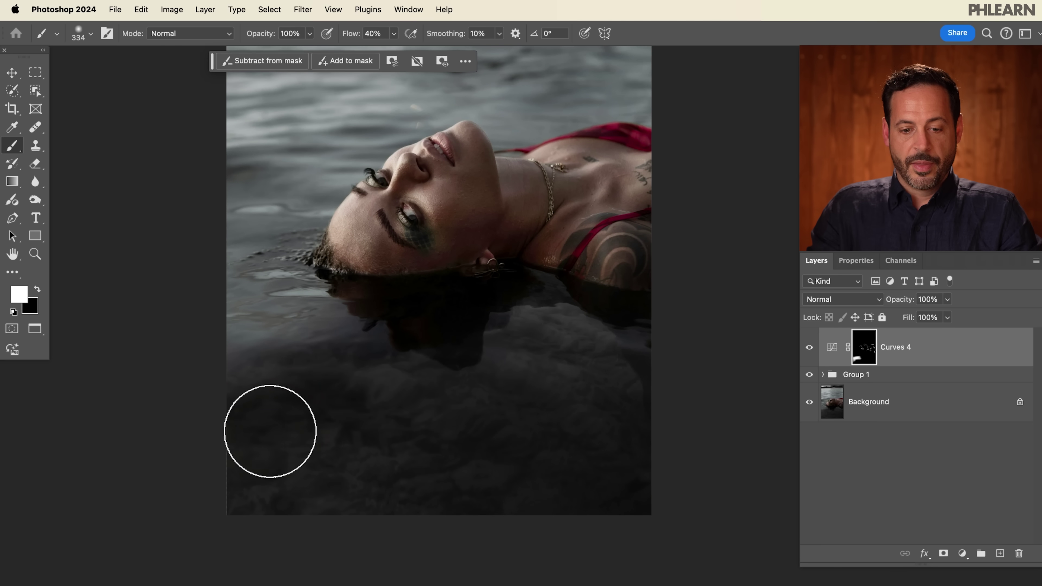
drag(278, 429, 370, 427)
key(shift+5)
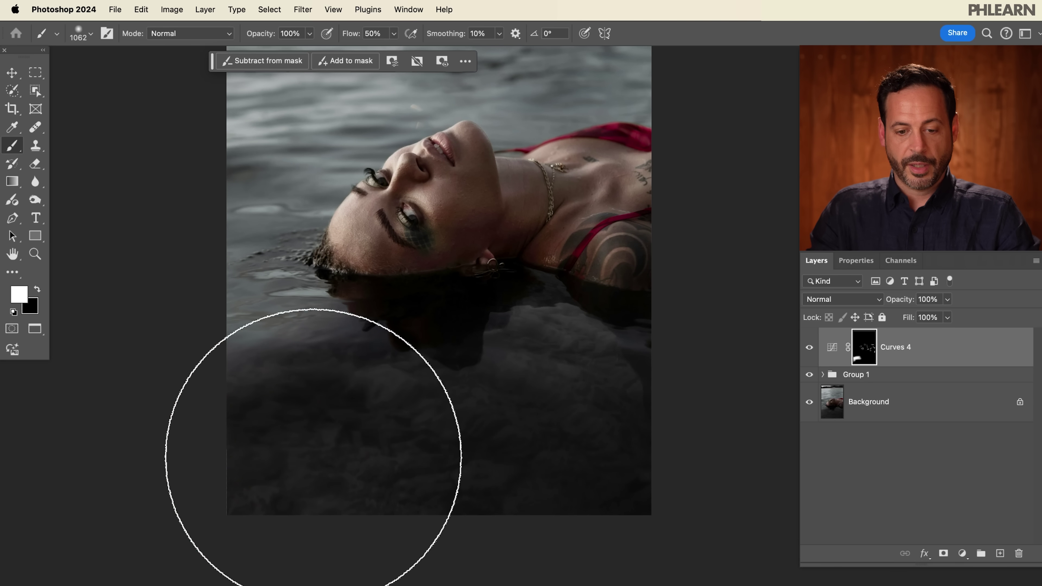
Paint white on the Curves 4 mask to darken the water below, beside and above the woman
drag(438, 519, 344, 463)
drag(512, 459, 444, 428)
drag(529, 412, 509, 411)
drag(465, 384, 630, 466)
drag(542, 345, 661, 447)
drag(378, 270, 412, 345)
drag(326, 253, 285, 249)
mouse_move(242, 251)
mouse_down()
mouse_move(314, 258)
mouse_move(396, 215)
mouse_move(309, 163)
mouse_move(398, 135)
mouse_move(607, 139)
mouse_move(638, 106)
mouse_up()
drag(540, 150, 620, 148)
click(713, 128)
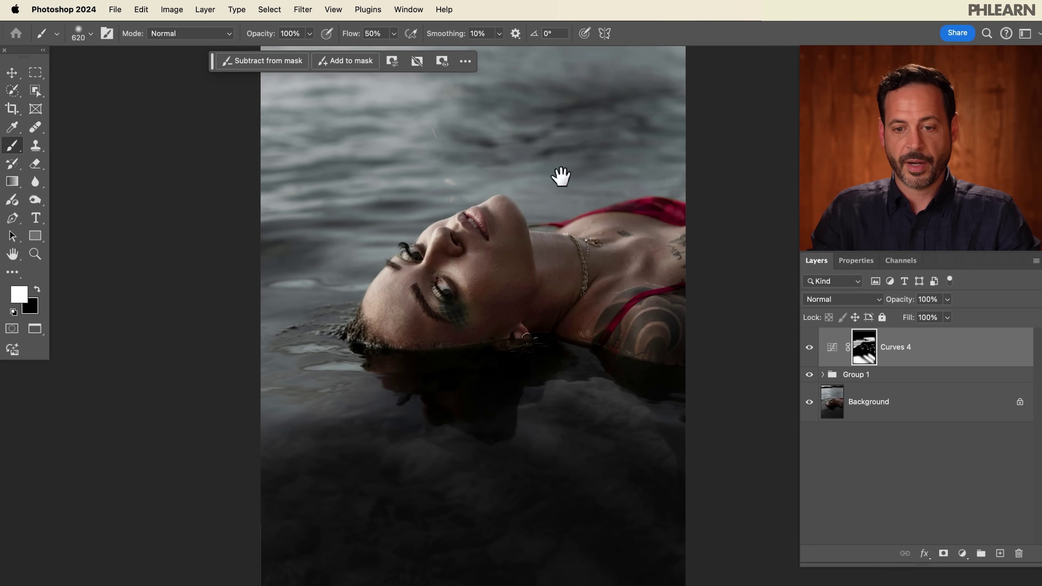
drag(542, 121, 513, 252)
drag(712, 188, 316, 176)
Correct the centre water with black and white strokes, shrinking the brush to 240 px near the face
key(x)
mouse_move(621, 182)
mouse_down()
mouse_move(471, 203)
mouse_move(524, 250)
mouse_up()
key(x)
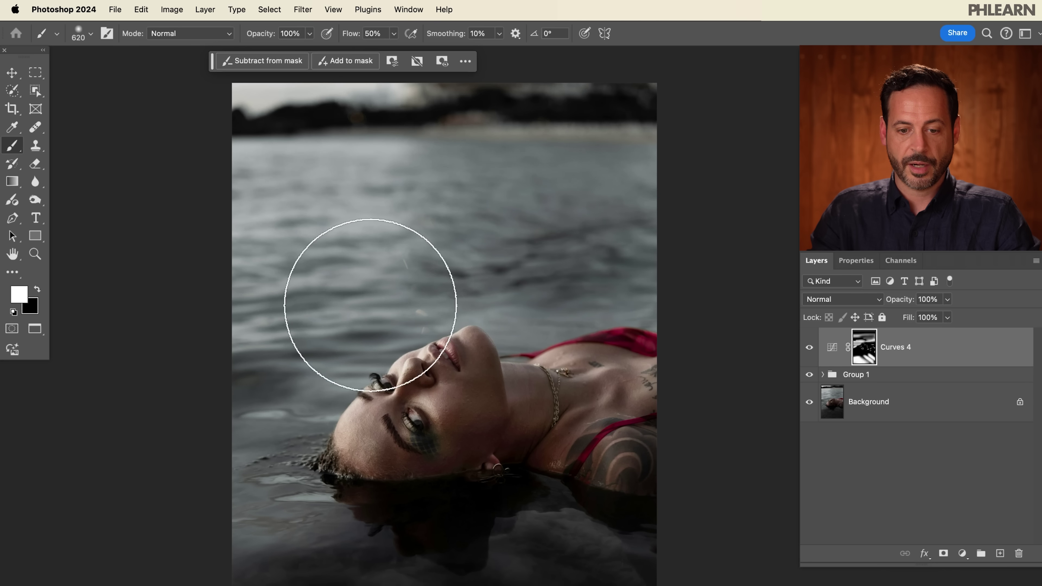
key(x)
drag(518, 286, 503, 280)
key(x)
mouse_move(512, 219)
mouse_down()
mouse_move(532, 216)
mouse_move(531, 261)
mouse_move(497, 235)
mouse_up()
key(x)
drag(526, 343, 514, 189)
key(x)
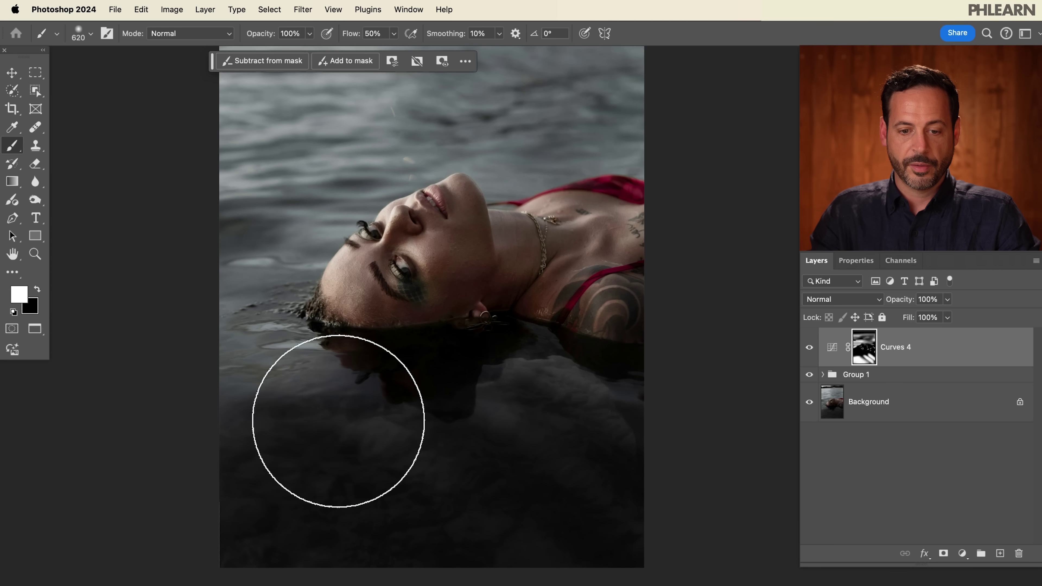
ctrl+alt+drag(371, 325, 317, 318)
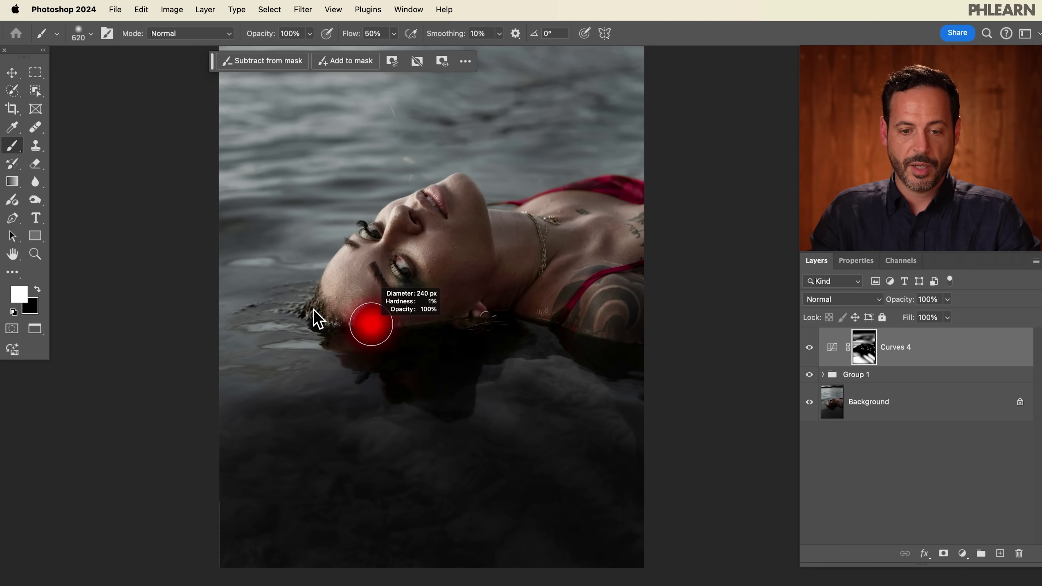
key(x)
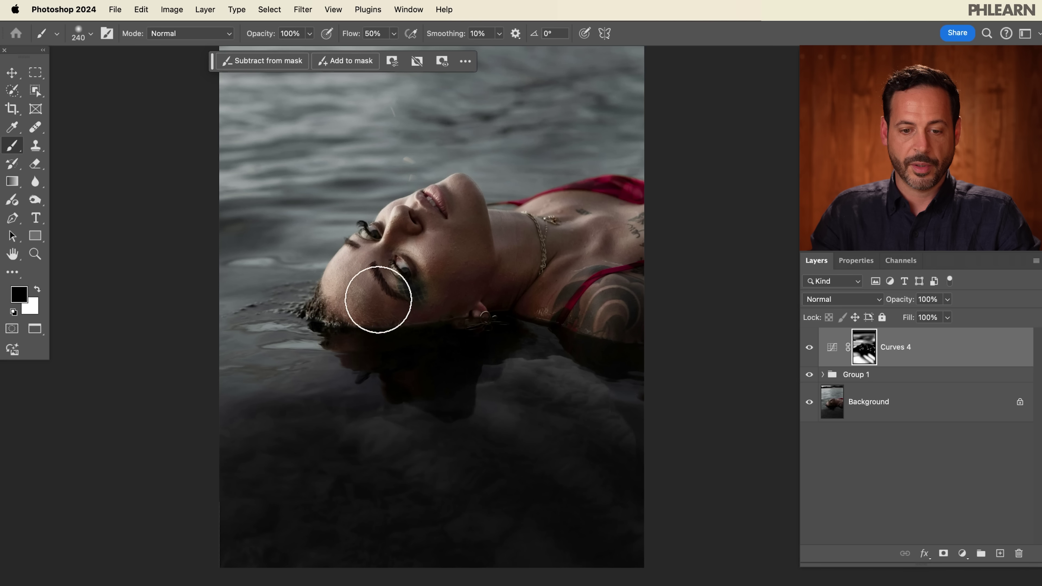
click(808, 348)
click(807, 349)
click(806, 349)
click(805, 350)
click(805, 350)
click(804, 349)
click(803, 349)
click(804, 349)
click(804, 349)
click(805, 350)
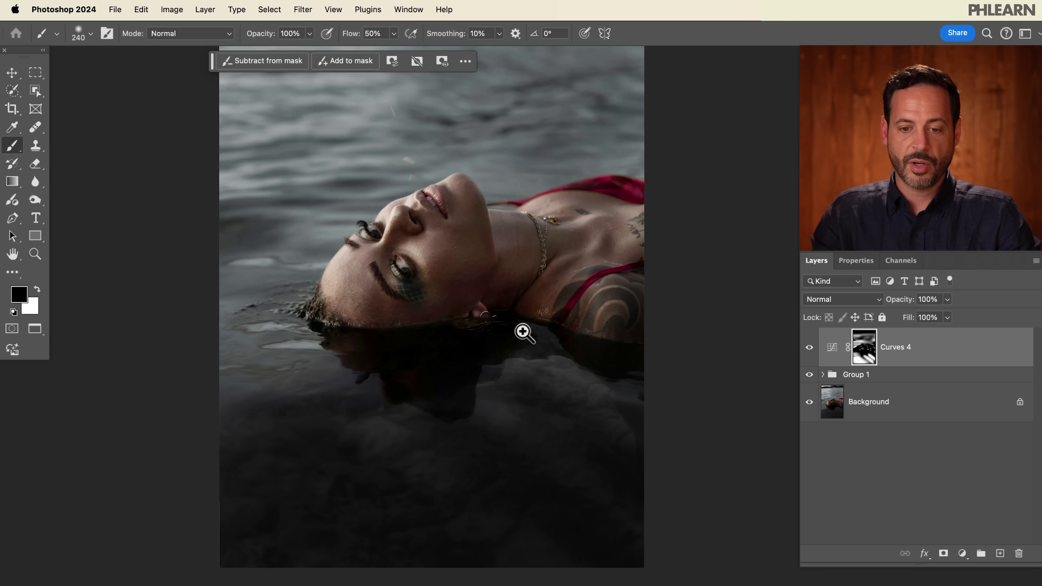
click(523, 333)
drag(558, 321, 534, 442)
click(806, 350)
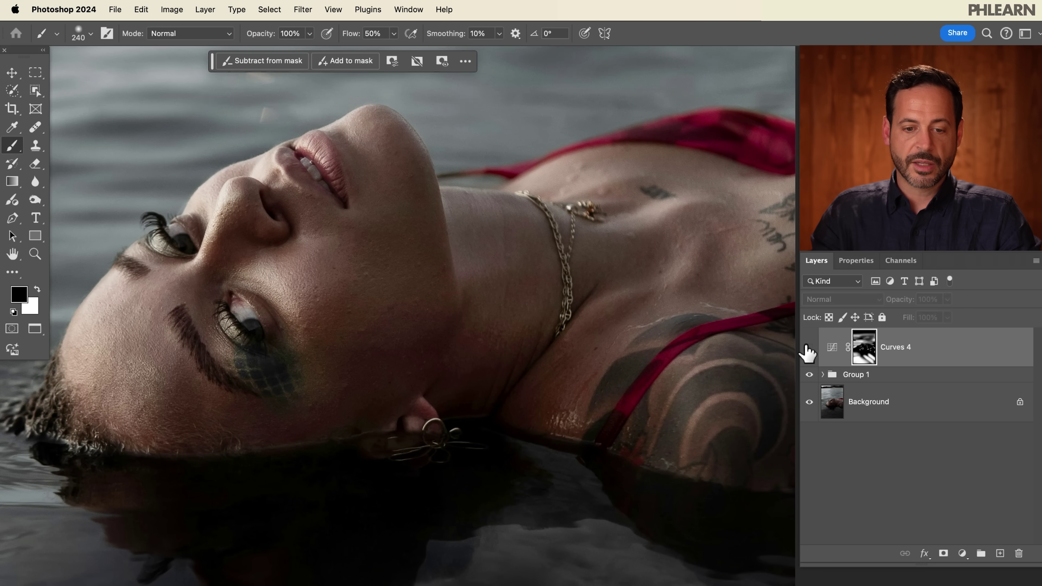
click(807, 351)
click(807, 351)
click(807, 351)
click(808, 351)
click(808, 352)
click(808, 352)
click(809, 352)
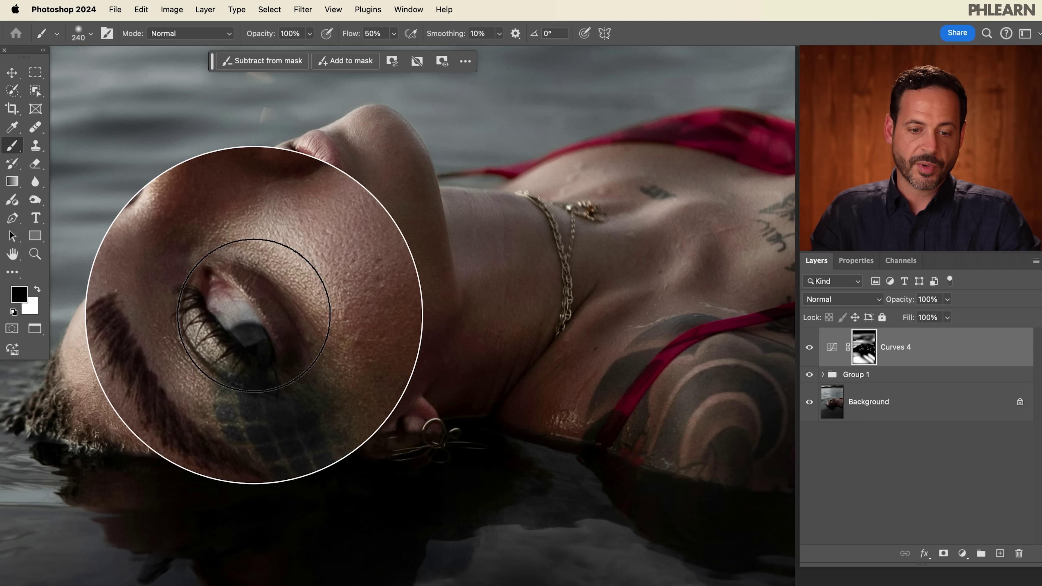
click(810, 348)
click(810, 348)
click(810, 348)
click(810, 348)
click(810, 348)
click(810, 348)
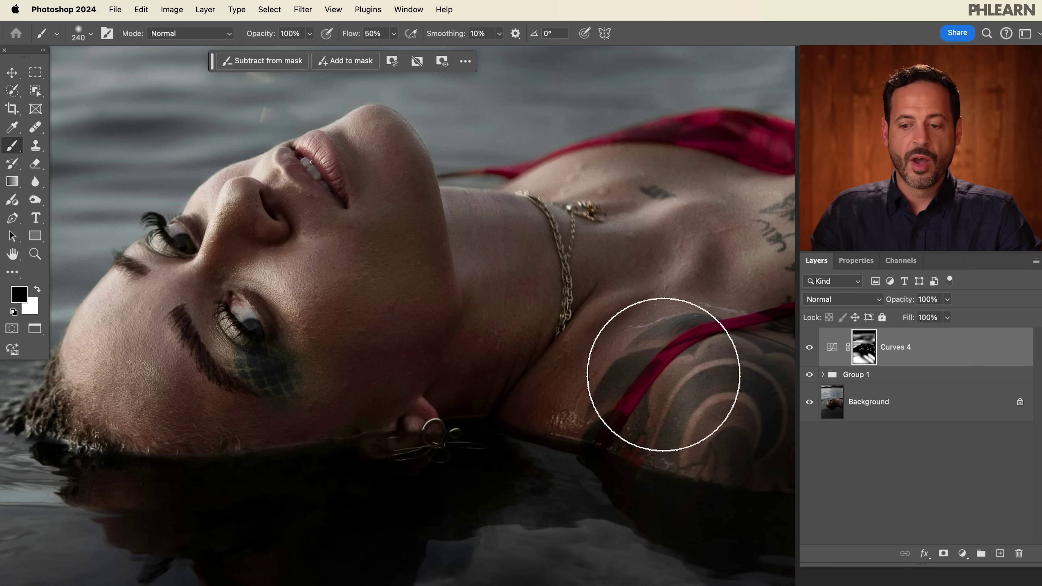
mouse_move(631, 385)
mouse_down()
mouse_move(601, 386)
mouse_move(593, 363)
mouse_move(561, 381)
mouse_up()
drag(502, 393, 545, 321)
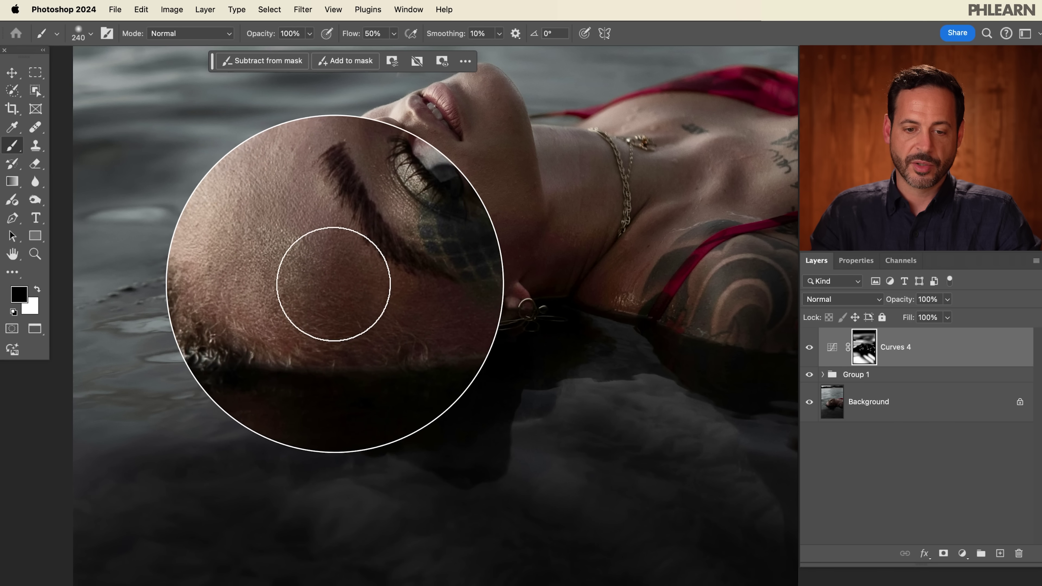
click(831, 374)
click(822, 374)
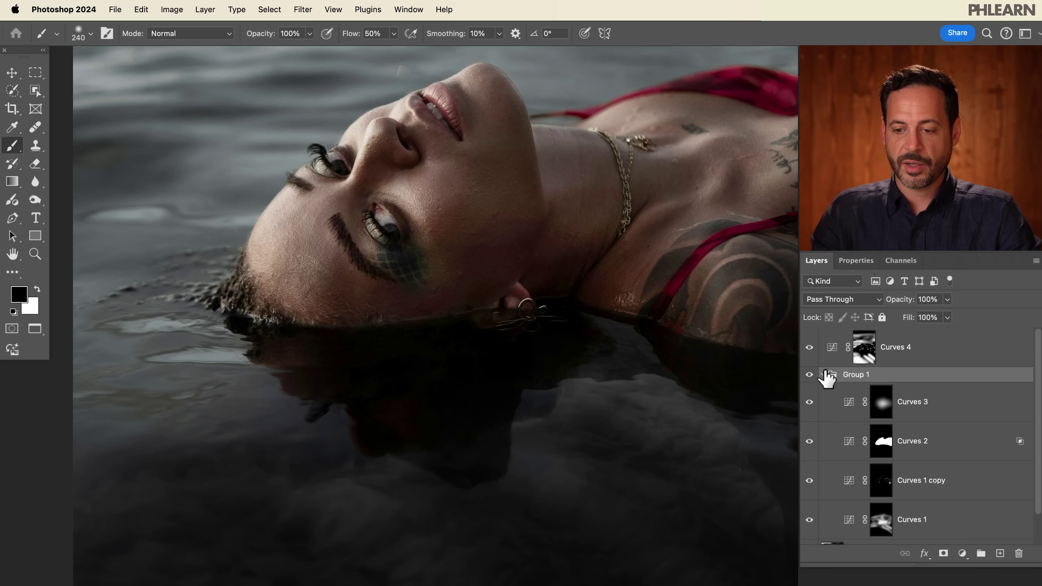
Target the Curves 1 copy mask, zoom out, then collapse Group 1
click(881, 482)
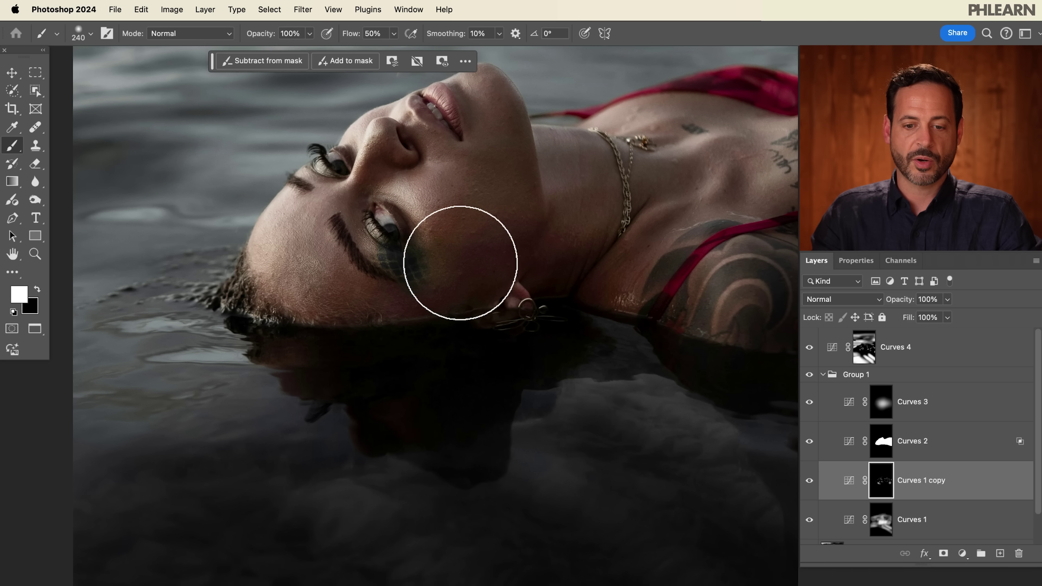
mouse_move(543, 324)
mouse_down()
mouse_move(526, 323)
mouse_move(475, 376)
mouse_move(449, 379)
mouse_up()
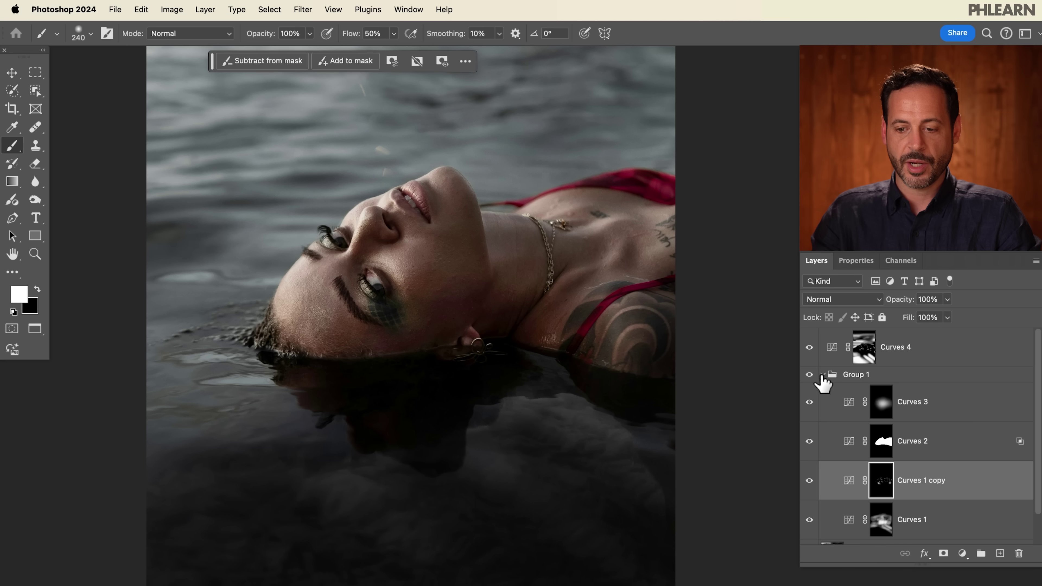
click(824, 376)
click(823, 374)
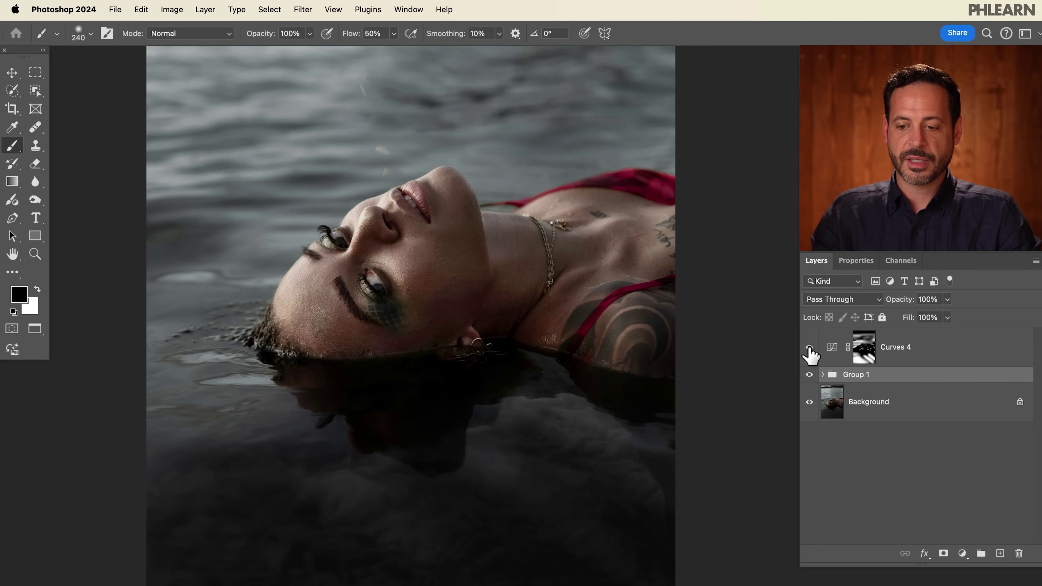
click(809, 348)
click(810, 374)
mouse_move(619, 380)
mouse_down()
mouse_move(610, 378)
mouse_move(618, 378)
mouse_up()
drag(563, 382, 586, 386)
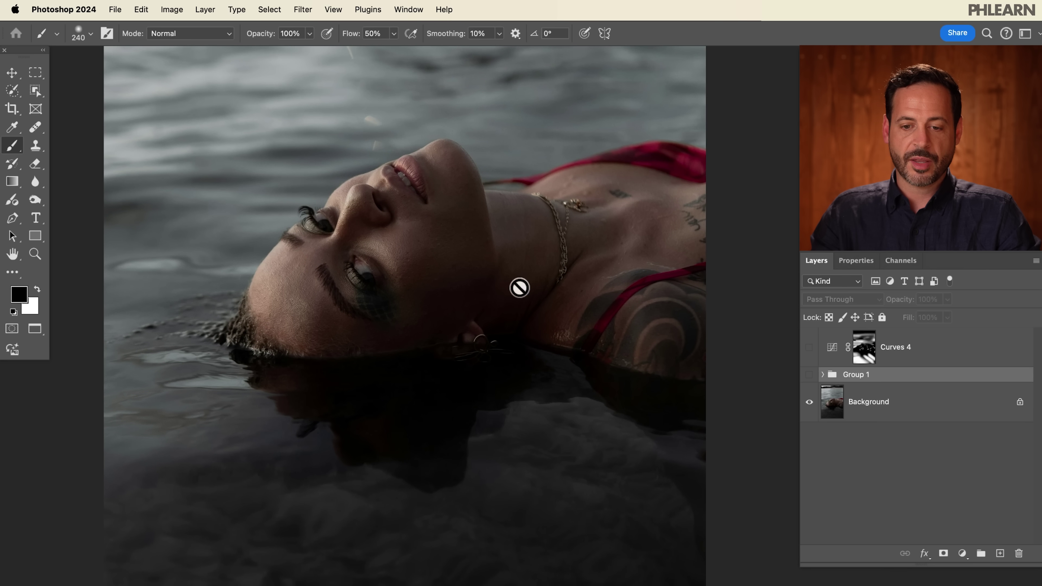
click(808, 375)
click(809, 375)
click(809, 375)
click(808, 375)
click(808, 375)
click(809, 374)
click(809, 374)
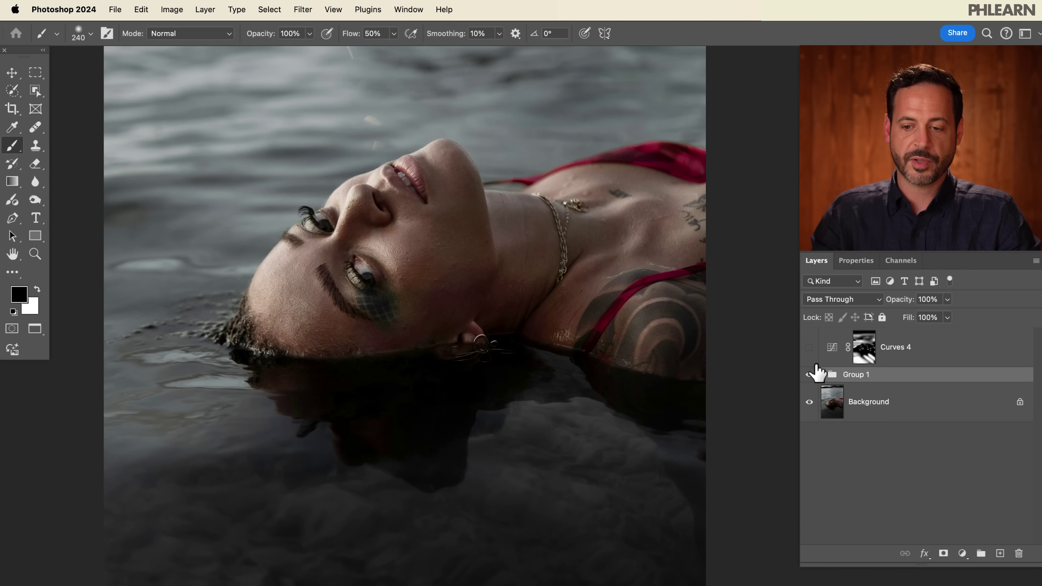
click(808, 347)
mouse_move(596, 363)
mouse_down()
mouse_move(574, 362)
mouse_move(593, 358)
mouse_up()
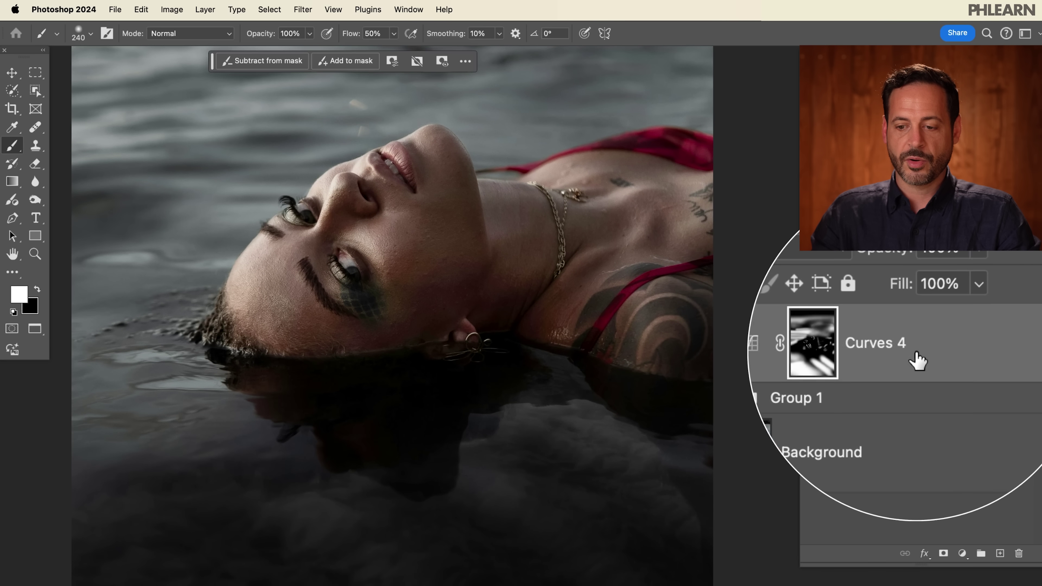
click(895, 360)
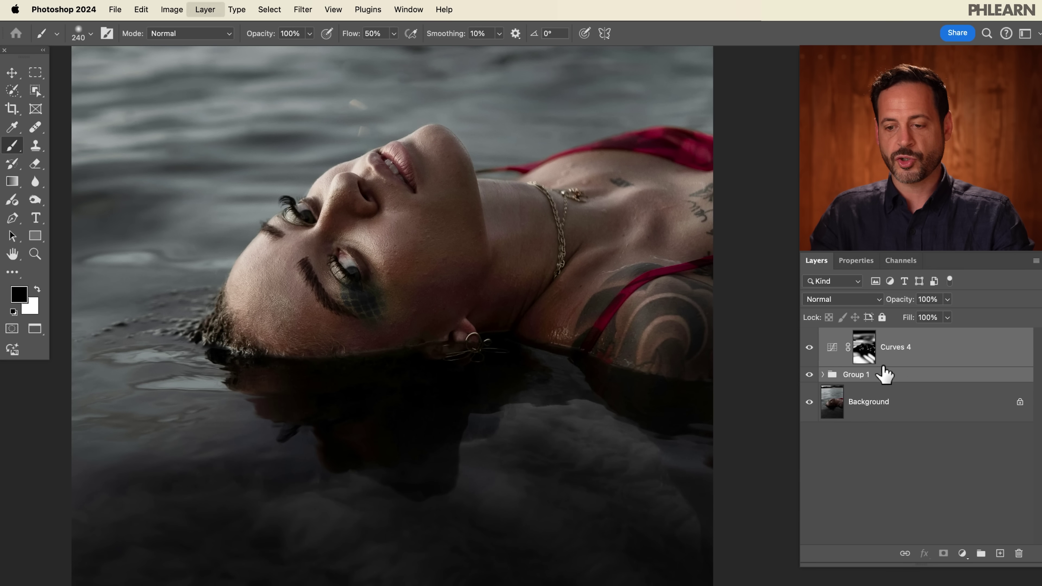
Group Curves 4 and Group 1 into Group 2 with Cmd+G, toggling Group 2's visibility to compare
key(super+g)
click(809, 335)
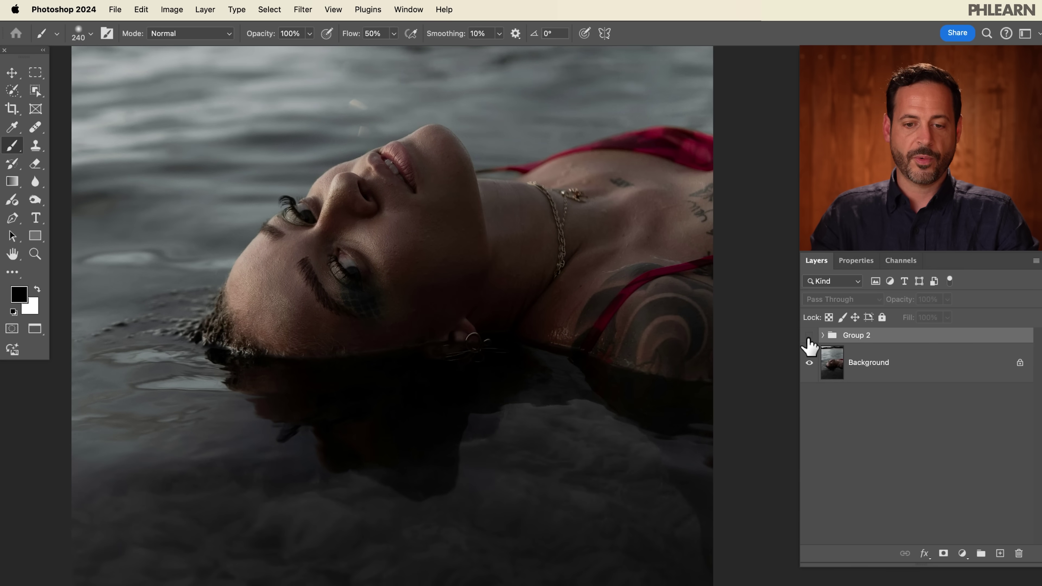
click(808, 336)
click(809, 337)
click(809, 336)
click(808, 336)
click(809, 336)
click(808, 337)
click(809, 336)
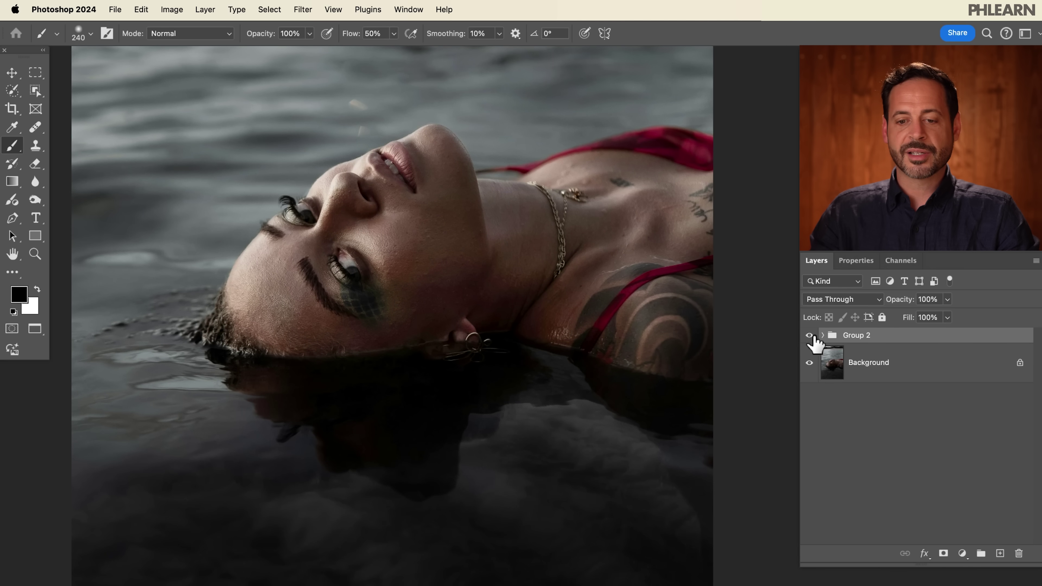
click(808, 336)
click(808, 337)
Expand Group 2 and Group 1, then toggle Curves 3, Curves 2, Curves 1 copy and Curves 1 to check each
click(823, 335)
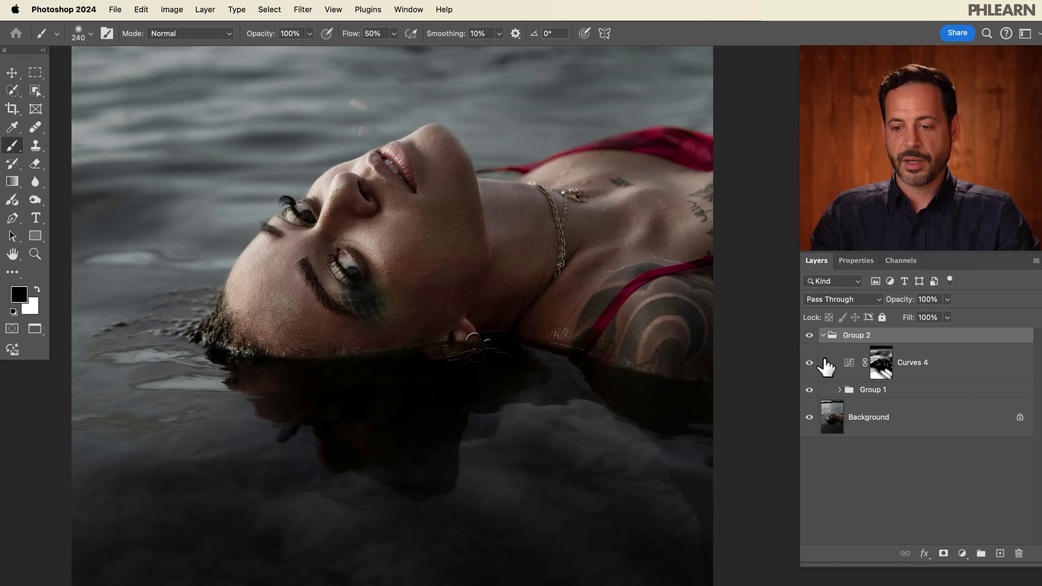
click(836, 389)
click(839, 389)
click(809, 416)
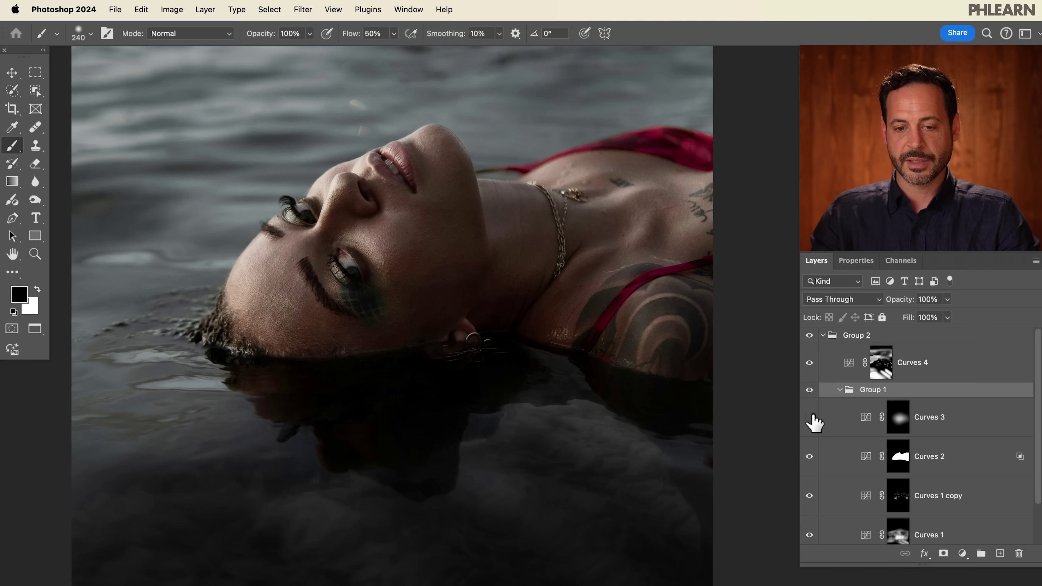
click(810, 417)
click(808, 456)
click(808, 456)
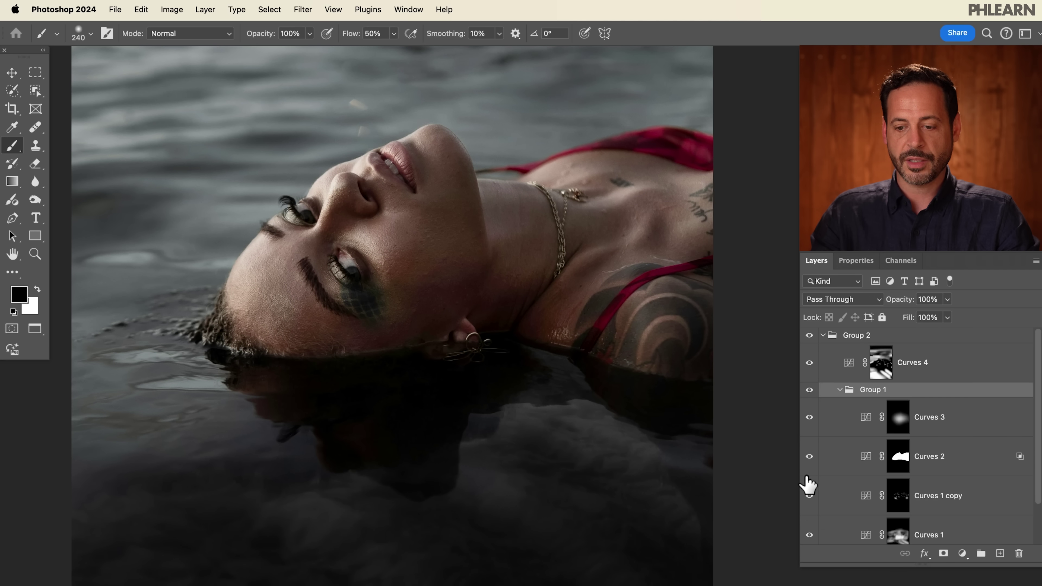
click(808, 496)
click(809, 496)
click(809, 534)
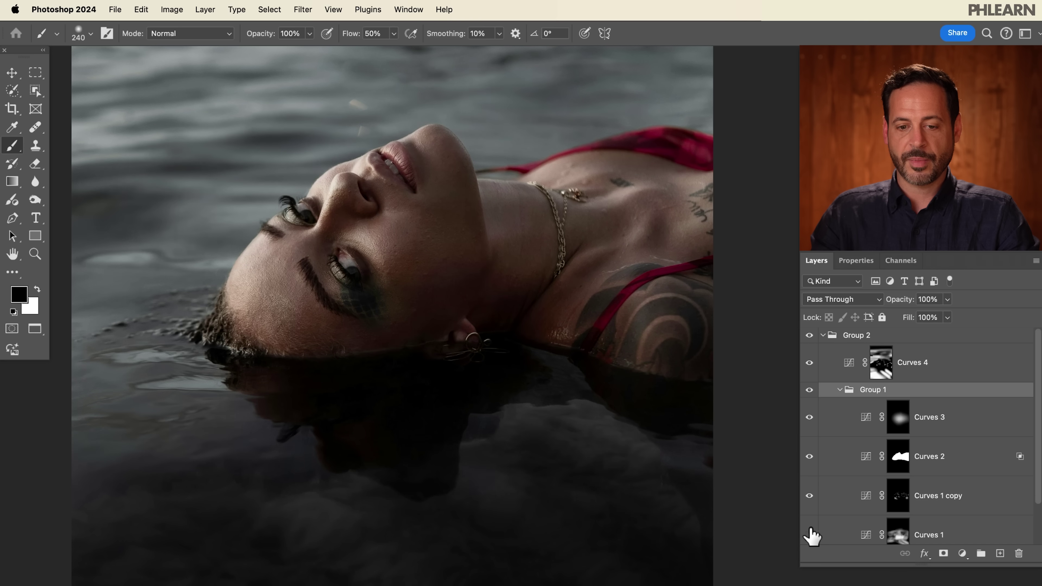
click(810, 533)
scroll(1031, 476, down, 3)
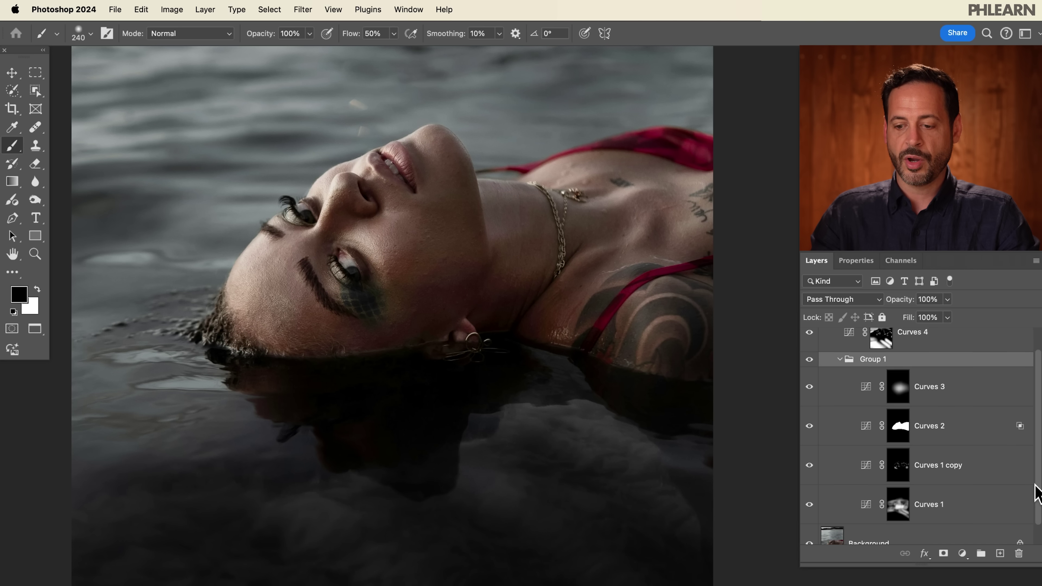
click(811, 489)
click(811, 489)
click(810, 489)
click(810, 489)
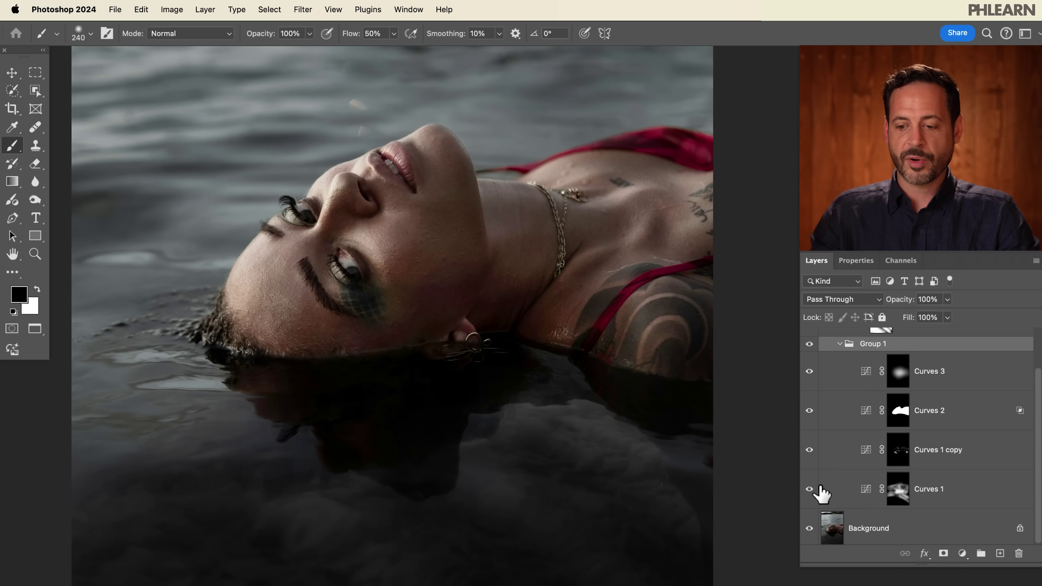
Raise the Curves 1 curve point upward to brighten its areas more
double_click(865, 489)
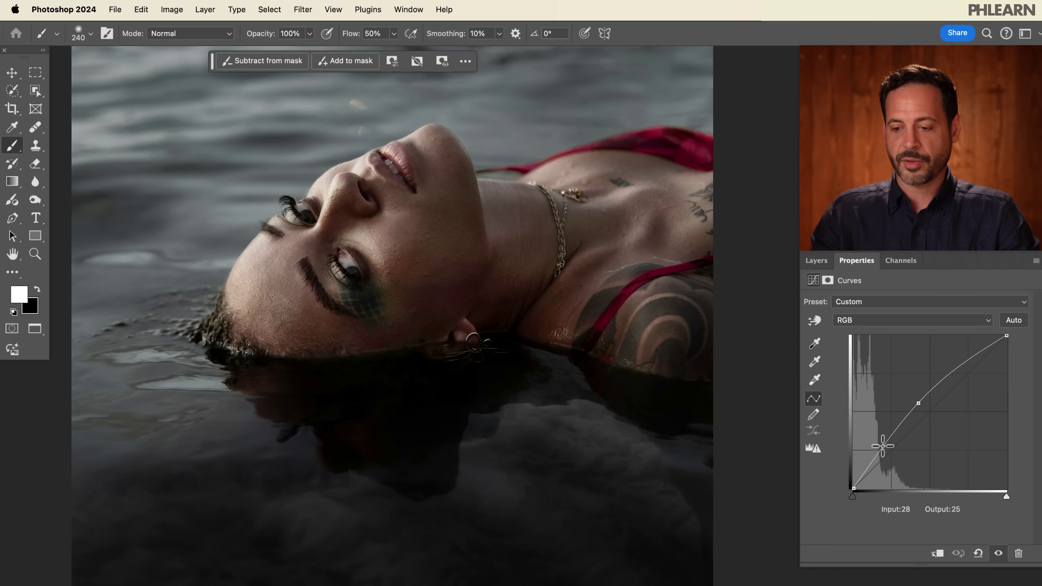
drag(916, 413, 906, 397)
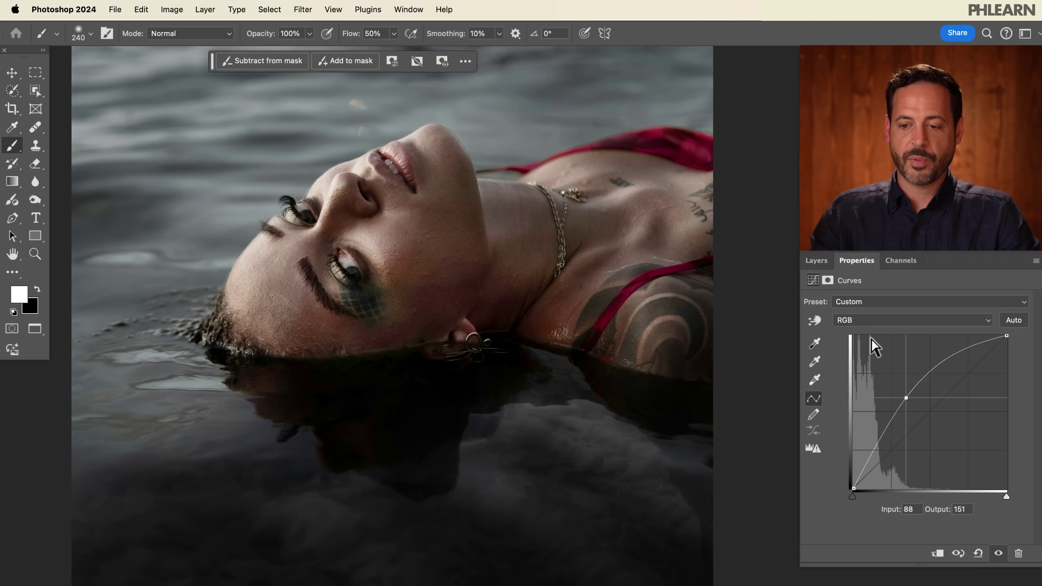
click(815, 261)
Collapse Group 1 and Group 2, swap colours, and toggle Group 2's visibility to compare before and after
click(839, 344)
key(x)
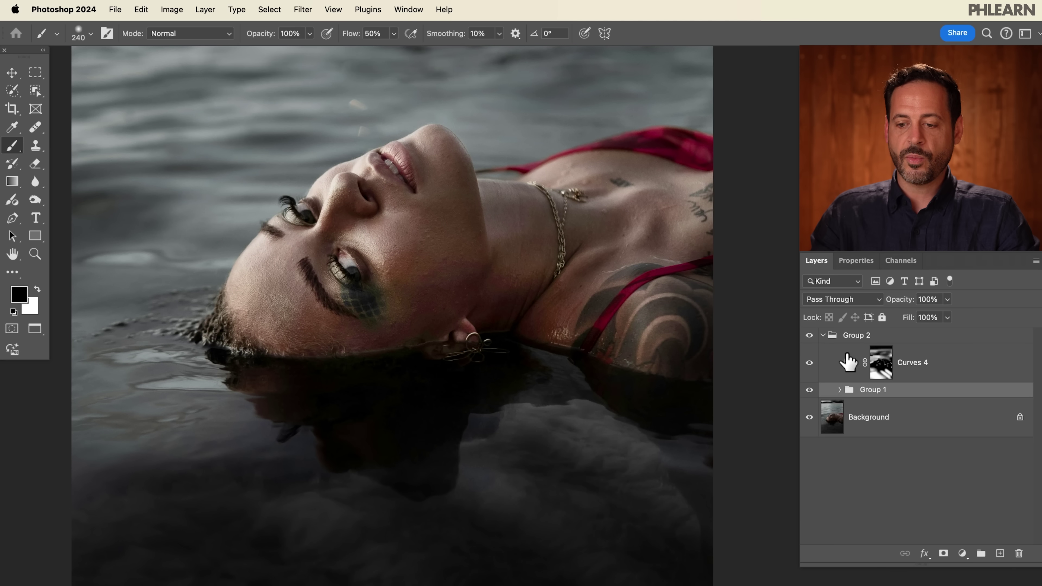
click(820, 337)
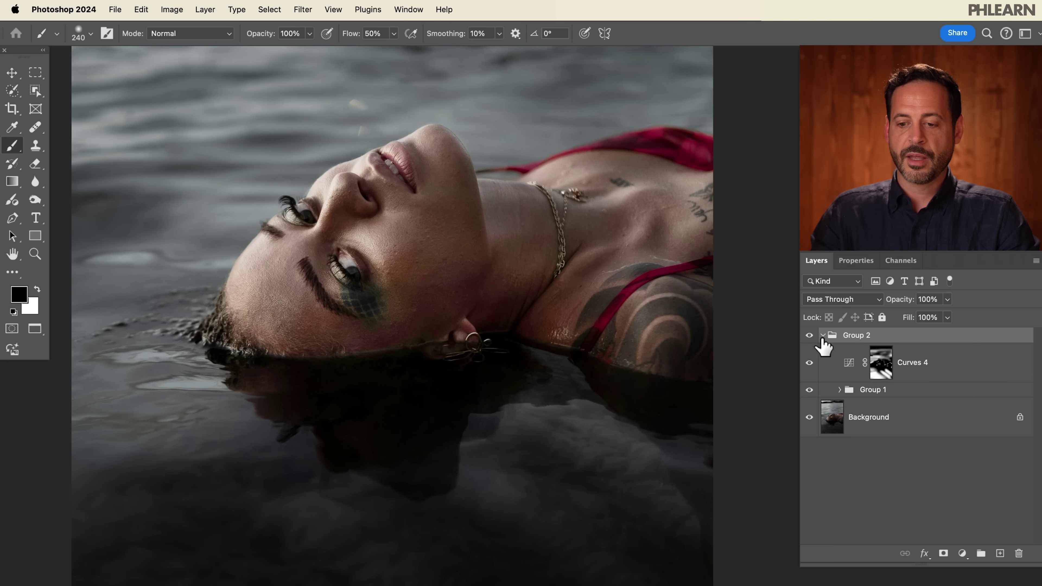
click(823, 336)
click(809, 336)
click(809, 335)
click(809, 336)
click(809, 335)
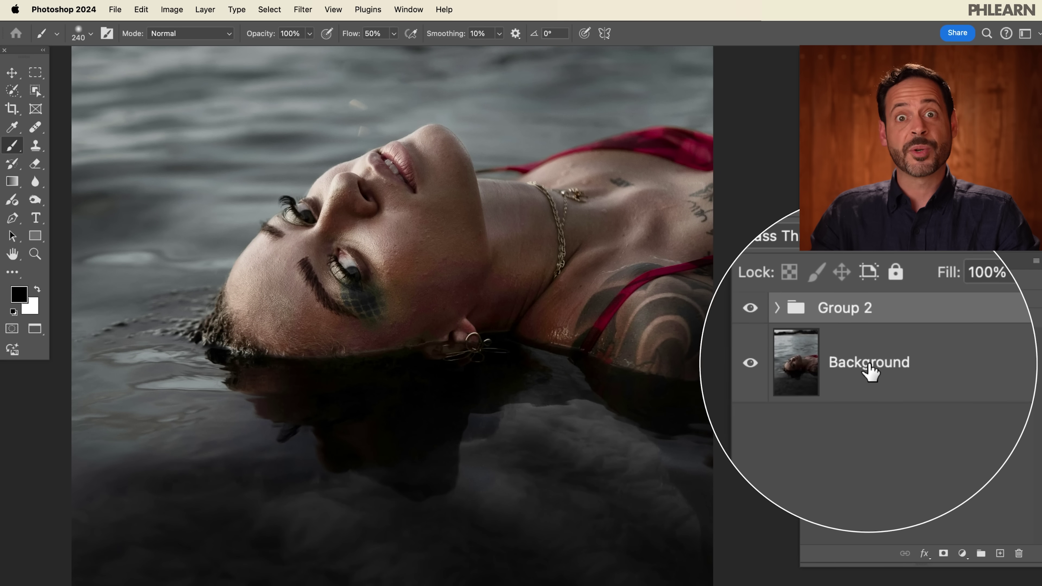
click(808, 335)
click(809, 336)
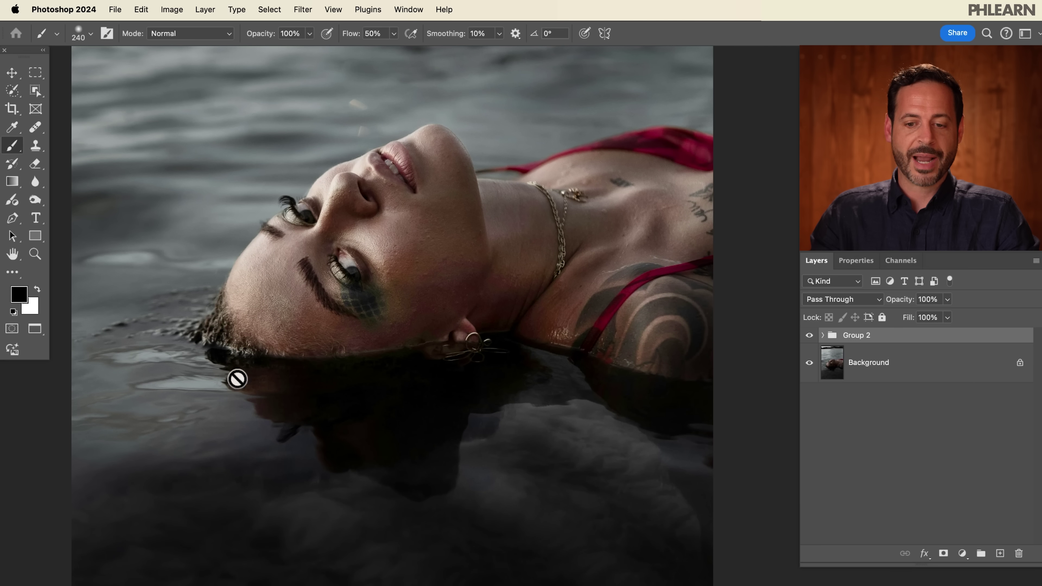